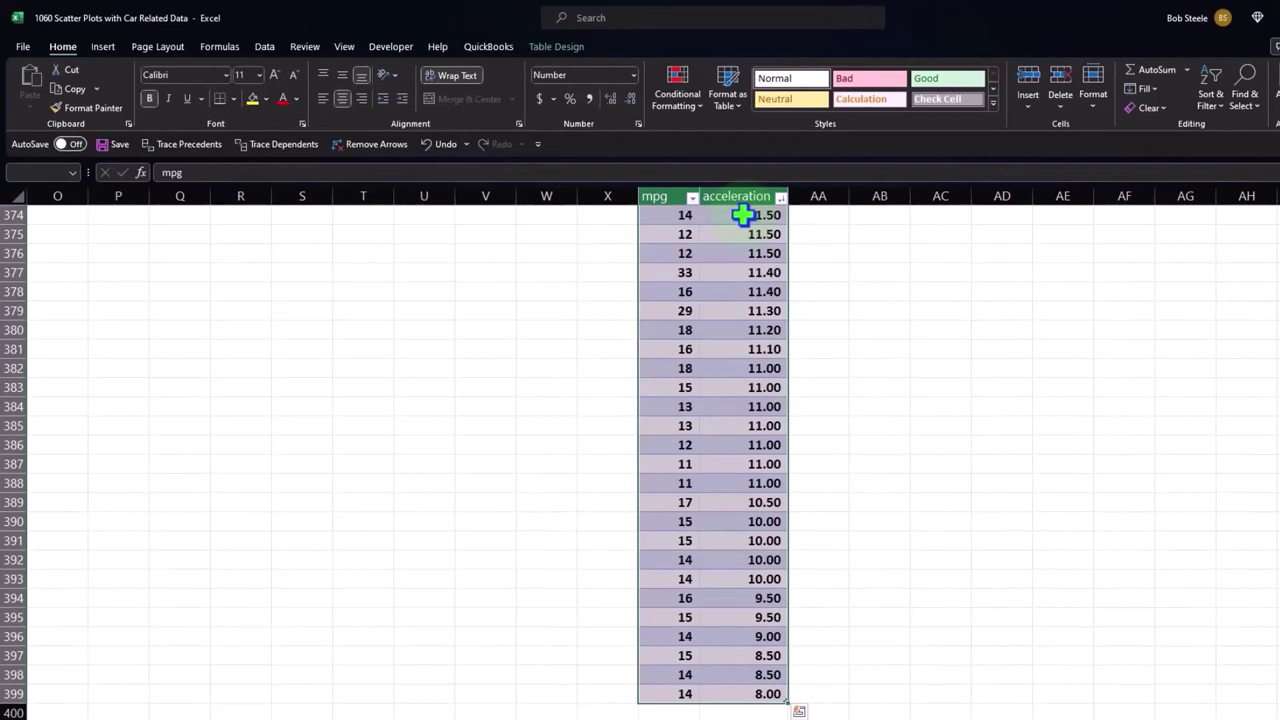
Insert a plain scatter chart of the mpg and acceleration data and place it over columns AA–AH.
{"action": "scroll", "coordinate": [742, 215], "scroll_direction": "up", "scroll_amount": 20}
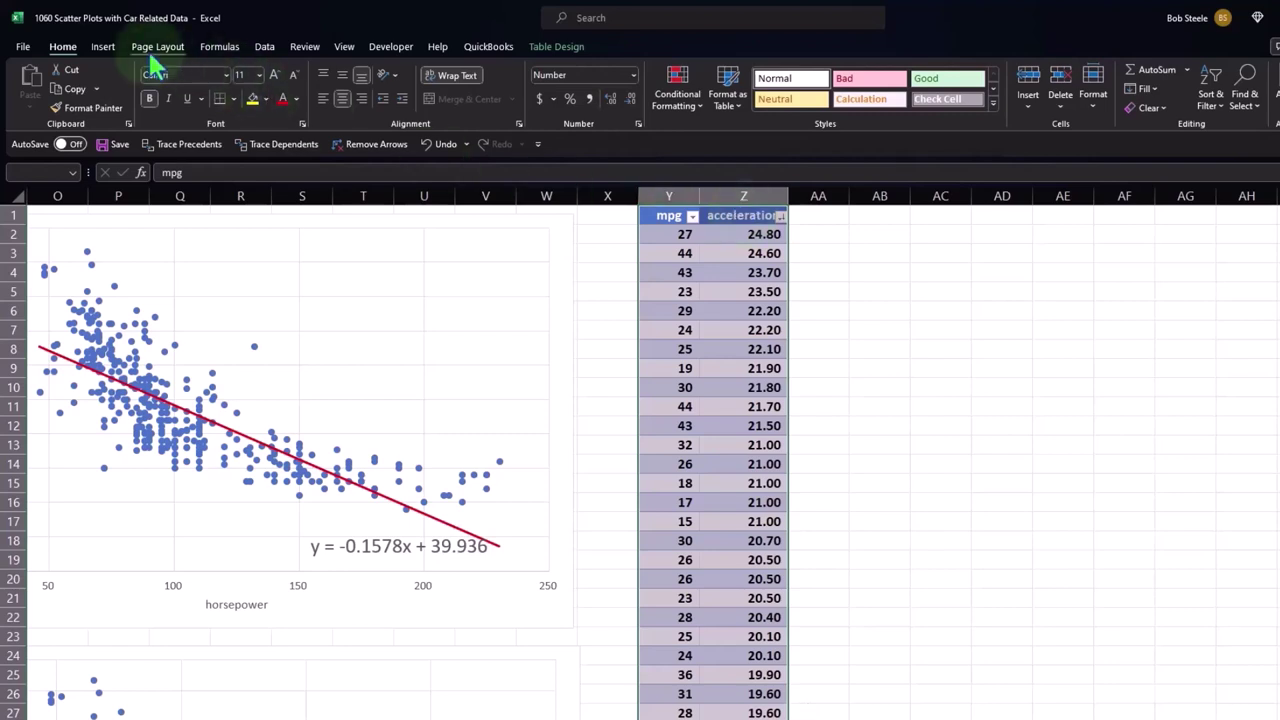
{"action": "left_click", "coordinate": [104, 47]}
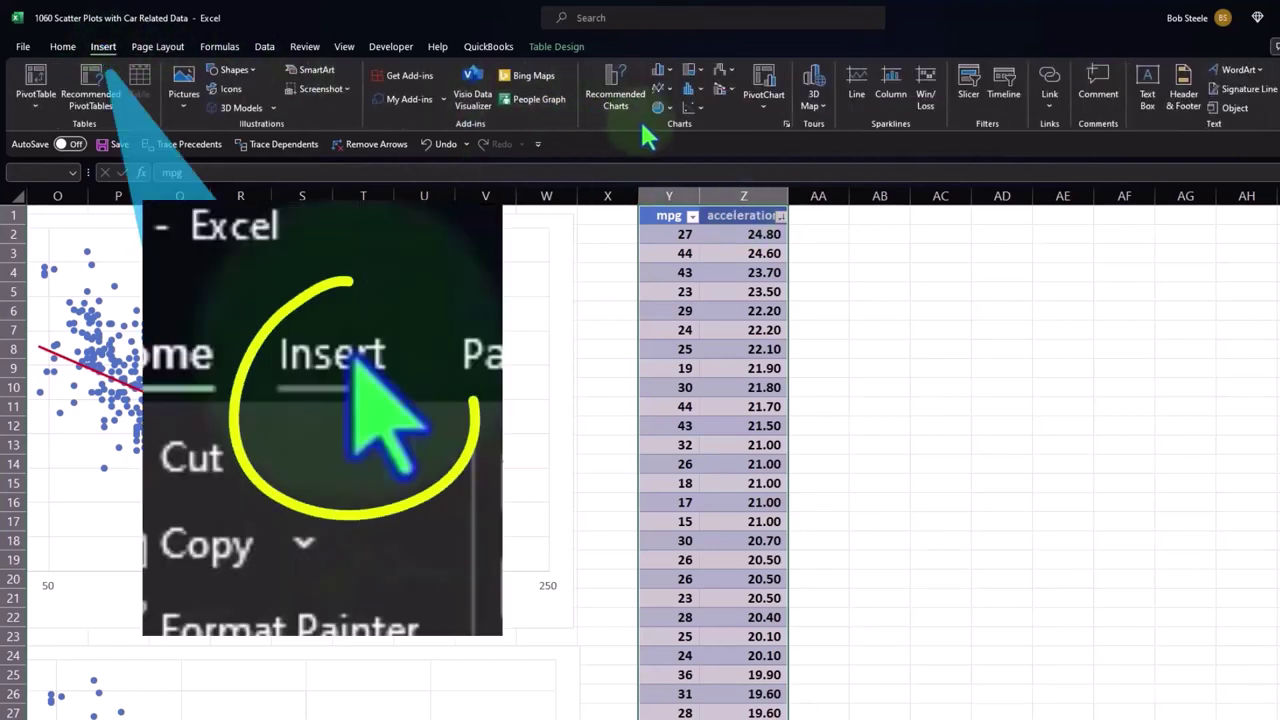
{"action": "left_click", "coordinate": [694, 108]}
{"action": "left_click", "coordinate": [703, 160]}
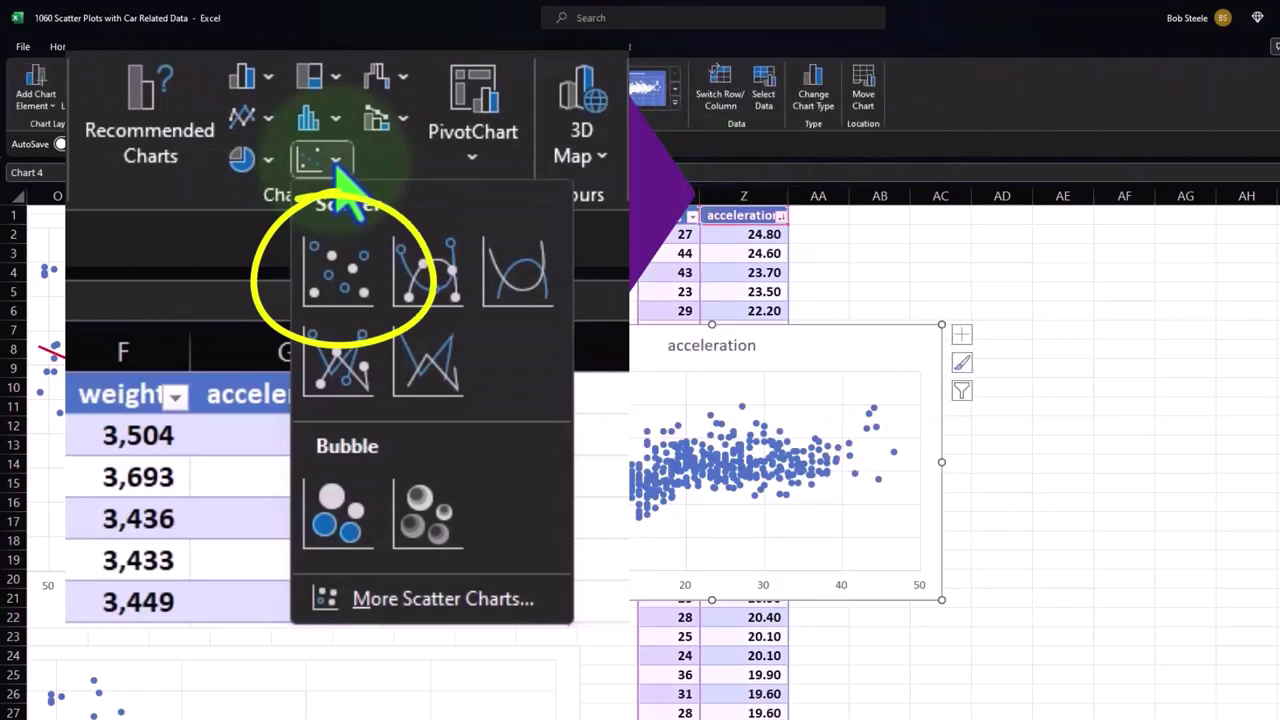
{"action": "left_click_drag", "start_coordinate": [529, 345], "coordinate": [829, 249]}
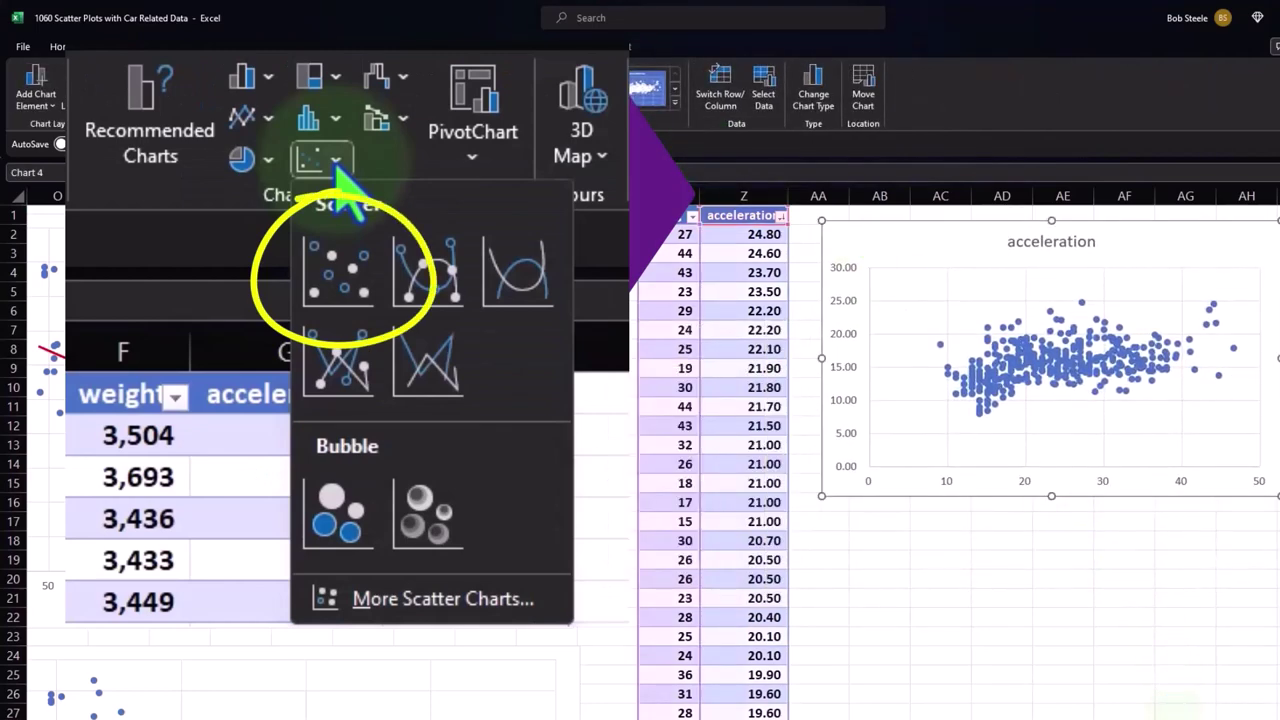
{"action": "scroll", "coordinate": [1000, 400], "scroll_direction": "right", "scroll_amount": 1}
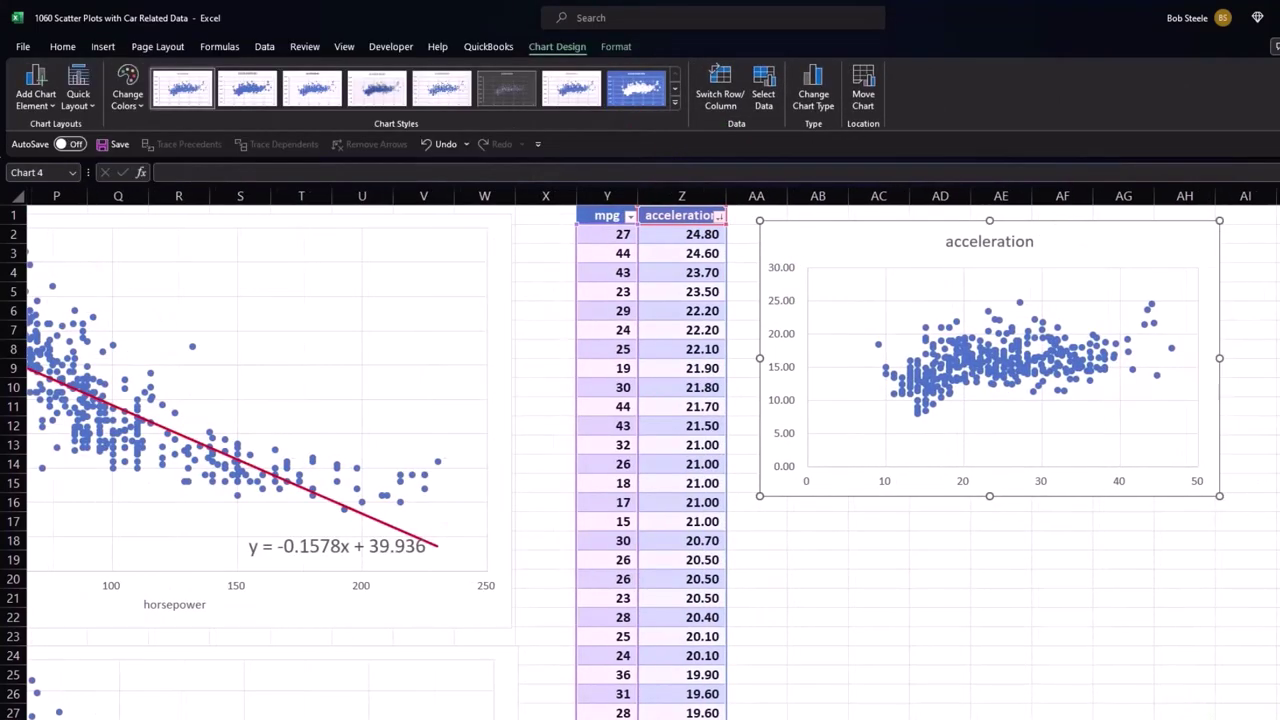
Delete the 'acceleration' chart title and drag the chart's corners outward to enlarge it.
{"action": "left_click", "coordinate": [1028, 248]}
{"action": "key", "text": "Delete"}
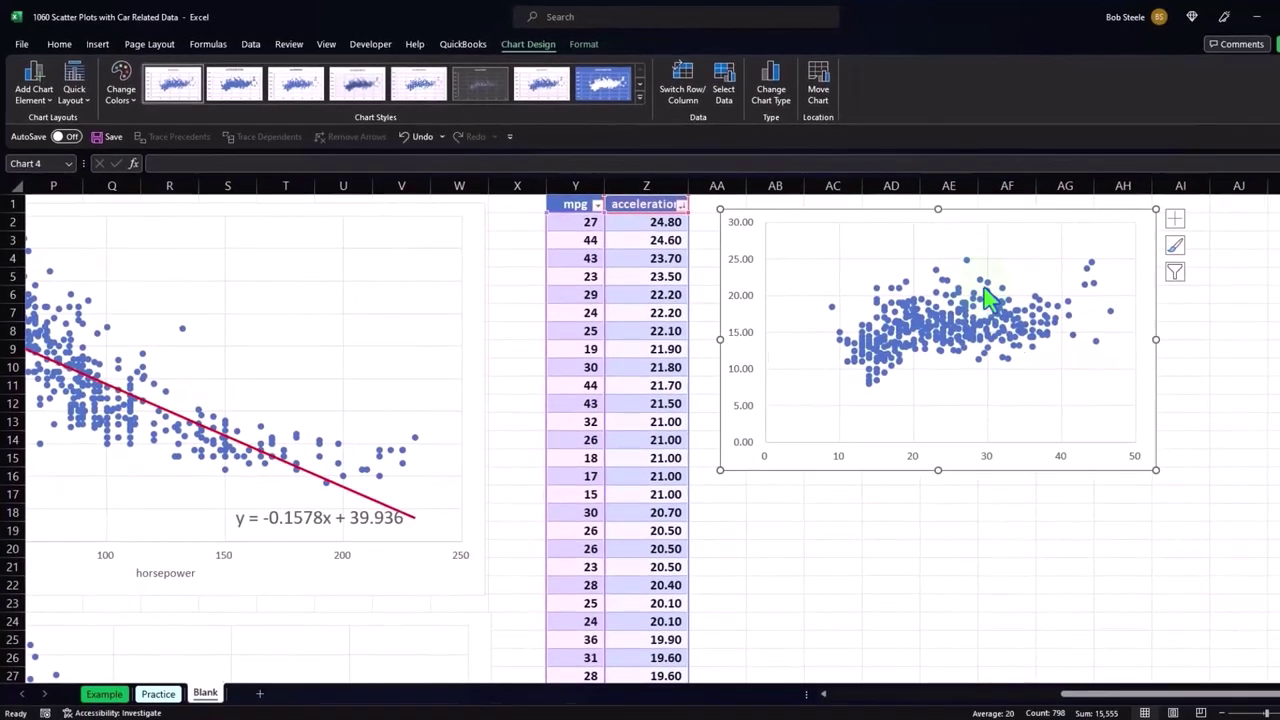
{"action": "left_click_drag", "start_coordinate": [1158, 470], "coordinate": [1257, 486]}
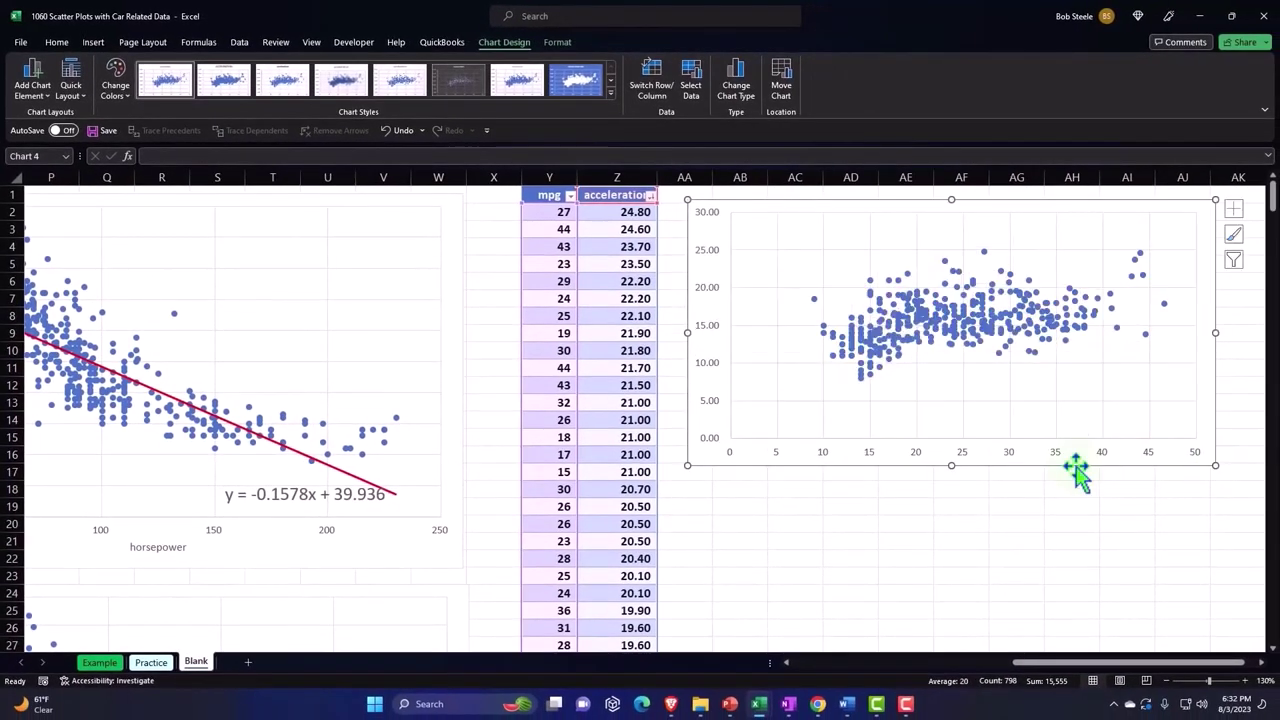
{"action": "left_click_drag", "start_coordinate": [691, 467], "coordinate": [682, 488]}
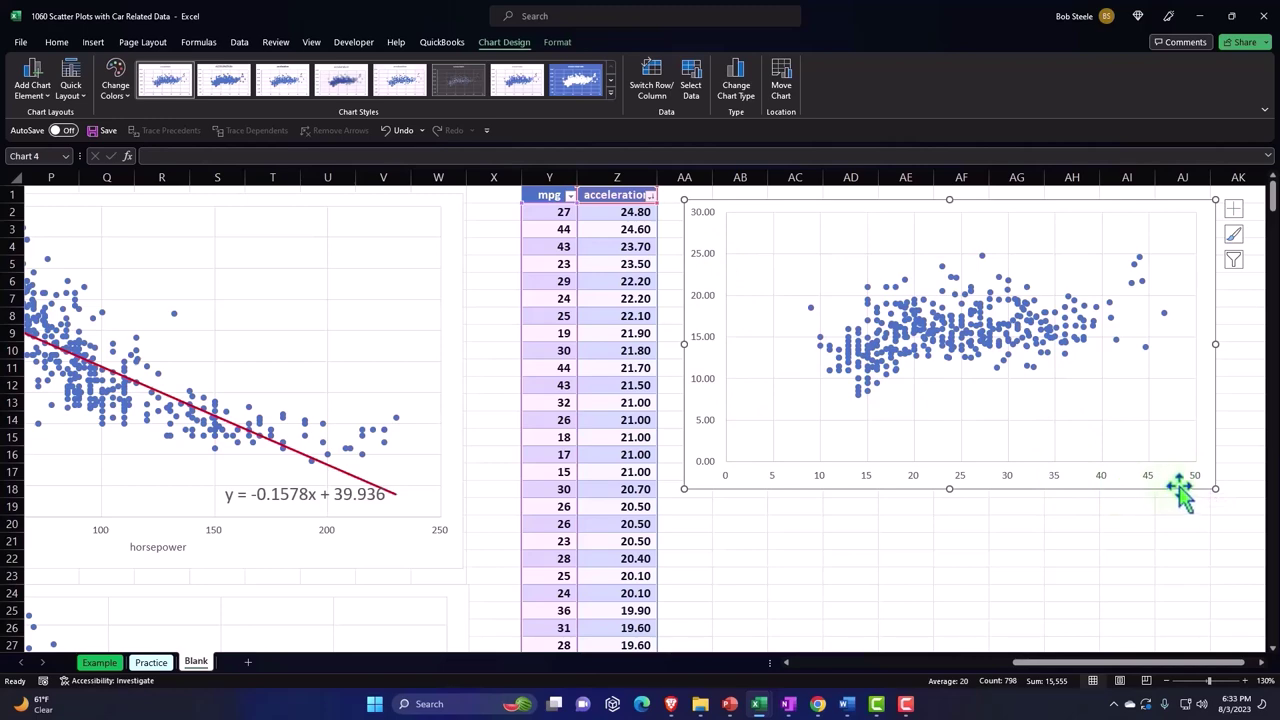
Sort the table by mpg, then by acceleration, largest to smallest, and select the scatter chart.
{"action": "left_click", "coordinate": [570, 195]}
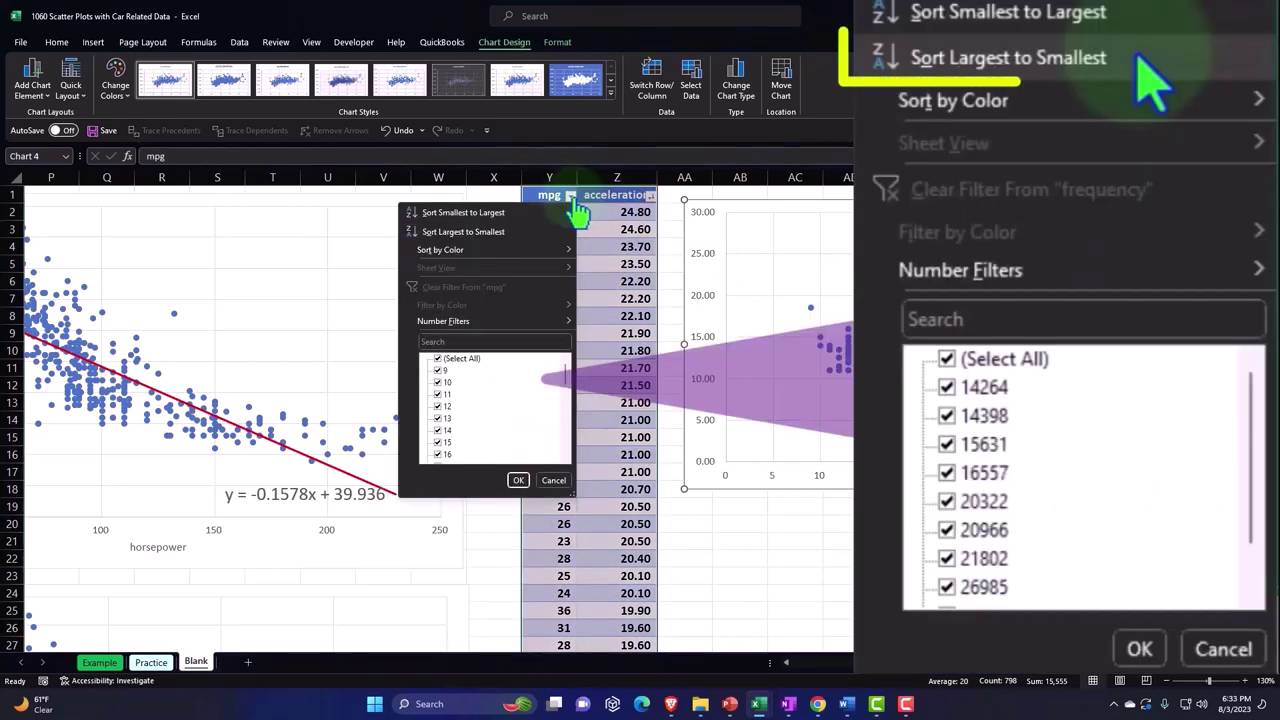
{"action": "left_click", "coordinate": [508, 232]}
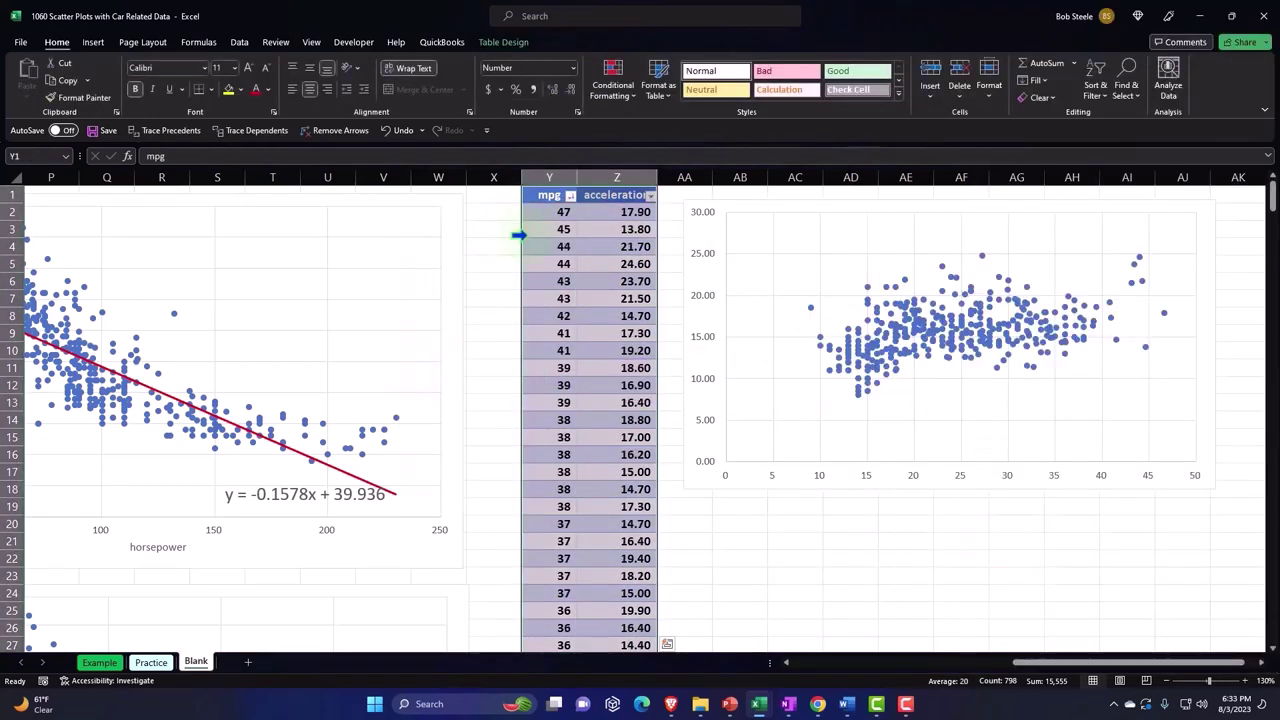
{"action": "left_click", "coordinate": [650, 196]}
{"action": "left_click", "coordinate": [580, 237]}
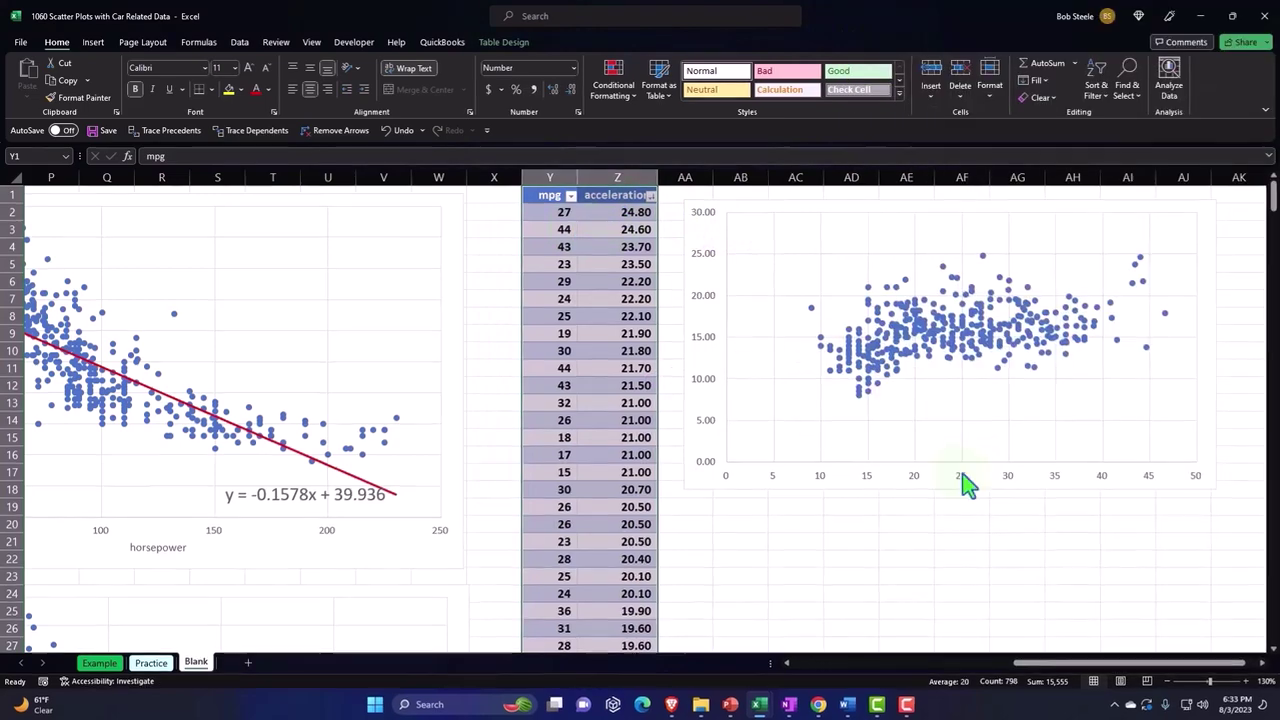
{"action": "left_click", "coordinate": [985, 487]}
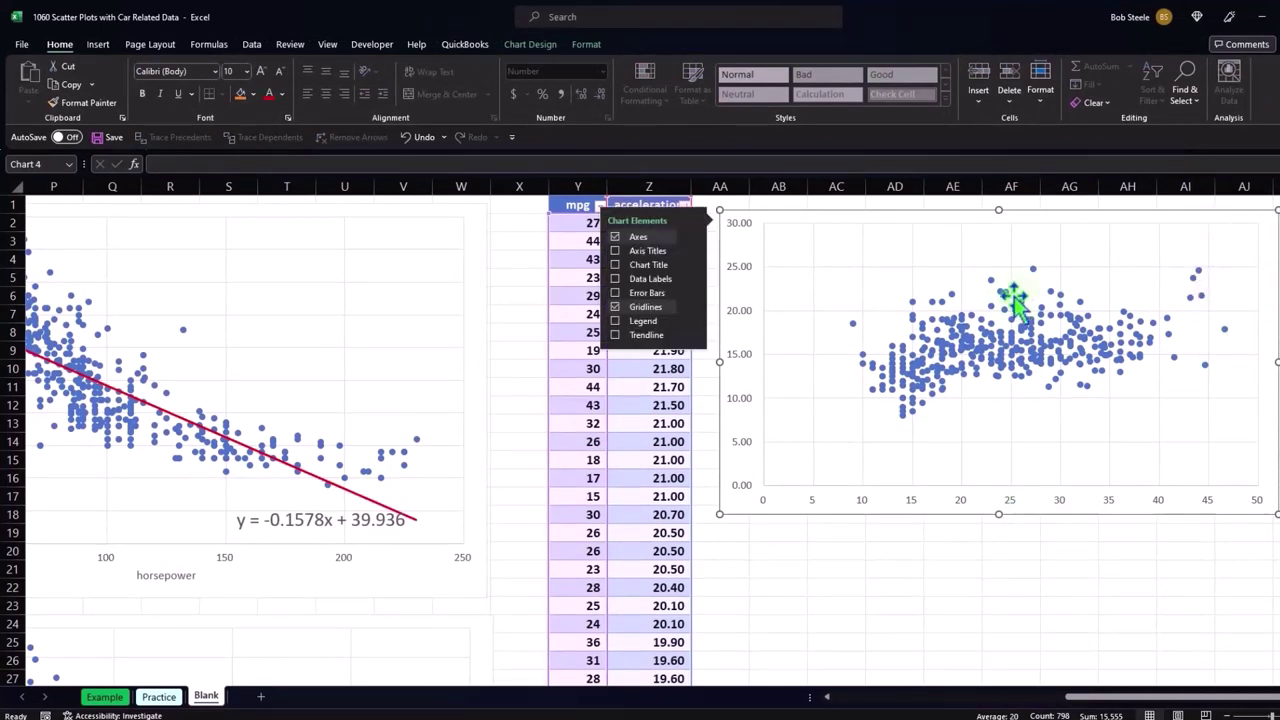
Add axis titles and link the vertical axis title to the acceleration header cell.
{"action": "left_click", "coordinate": [638, 251]}
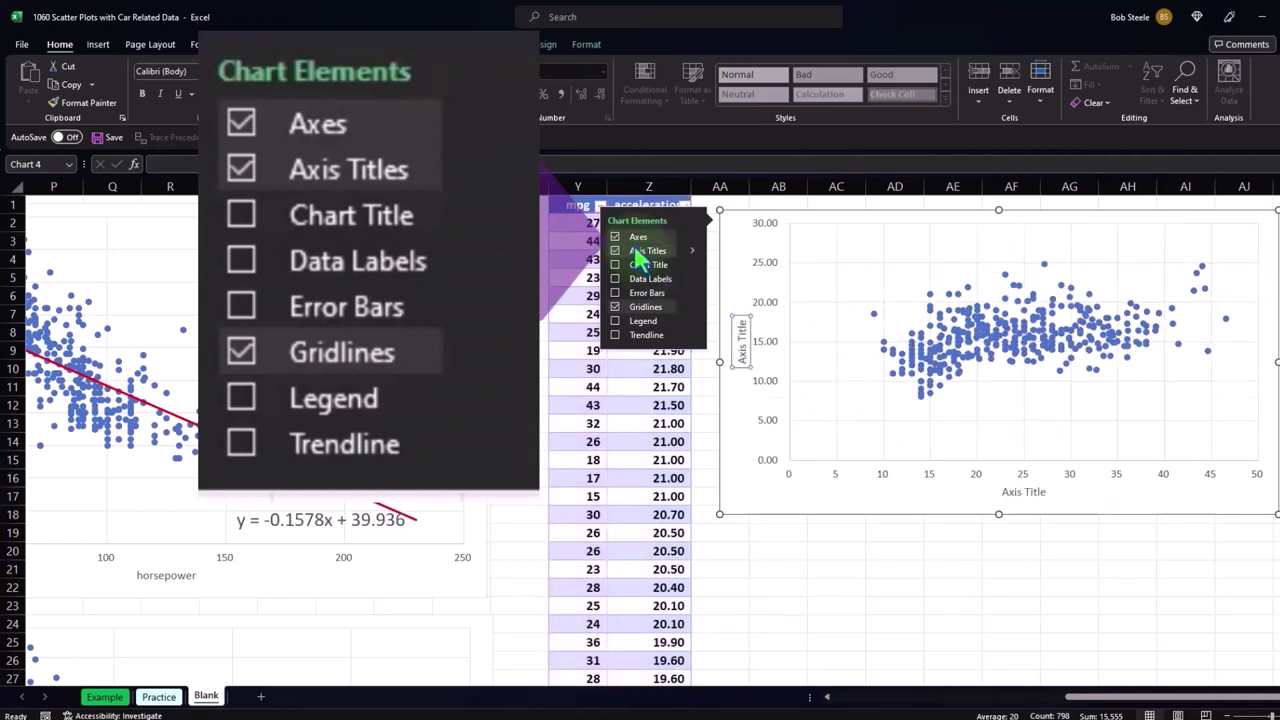
{"action": "left_click", "coordinate": [749, 331]}
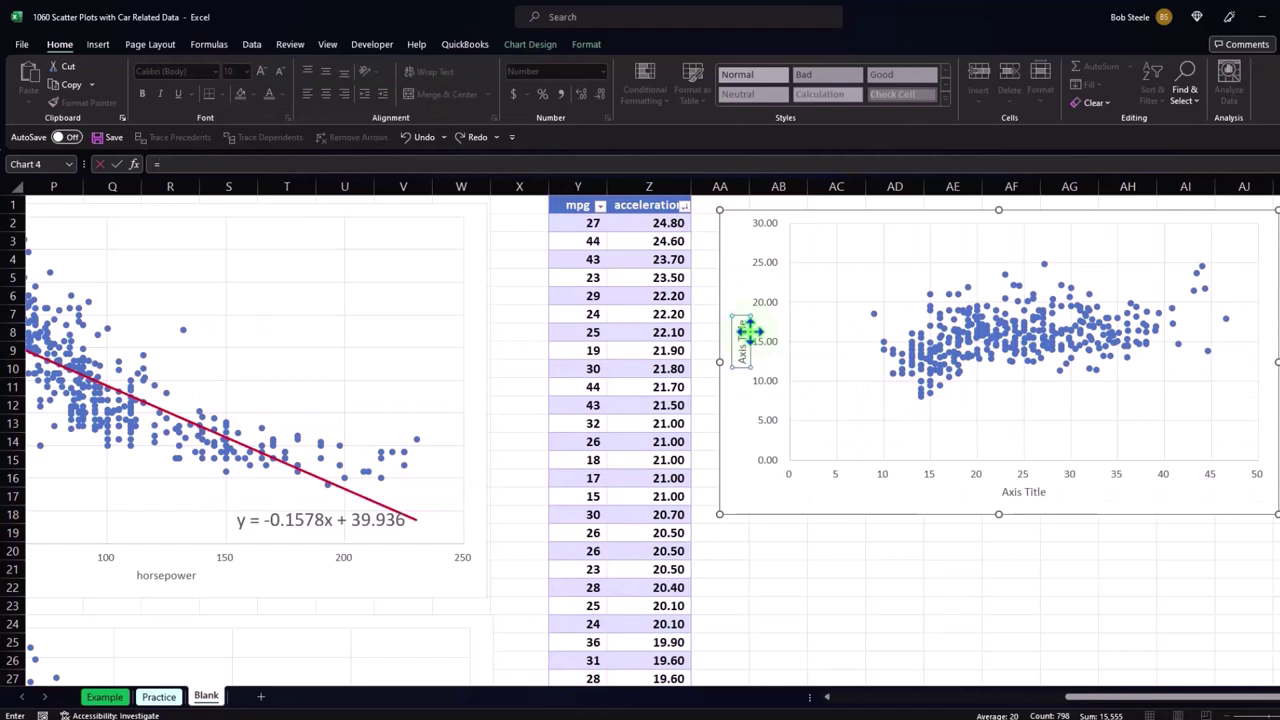
{"action": "left_click", "coordinate": [576, 204]}
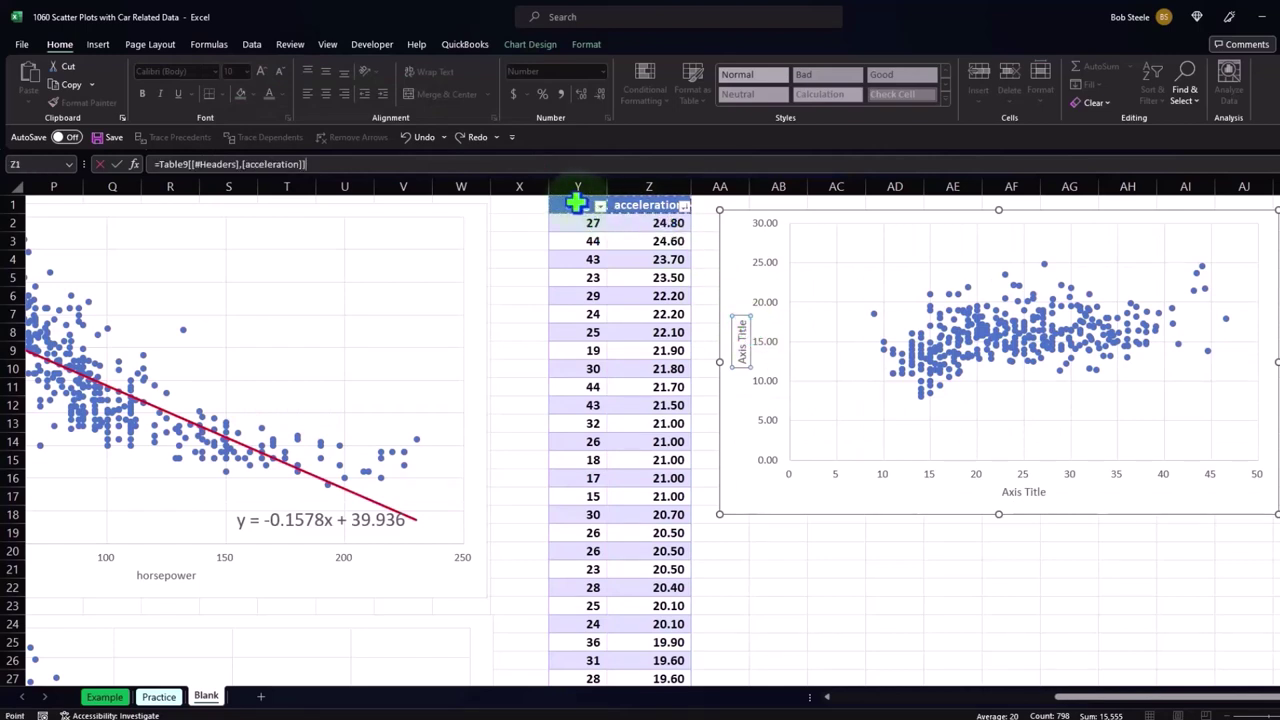
{"action": "key", "text": "Return"}
Link the horizontal axis title to the mpg header cell with an = formula.
{"action": "left_click", "coordinate": [1032, 496]}
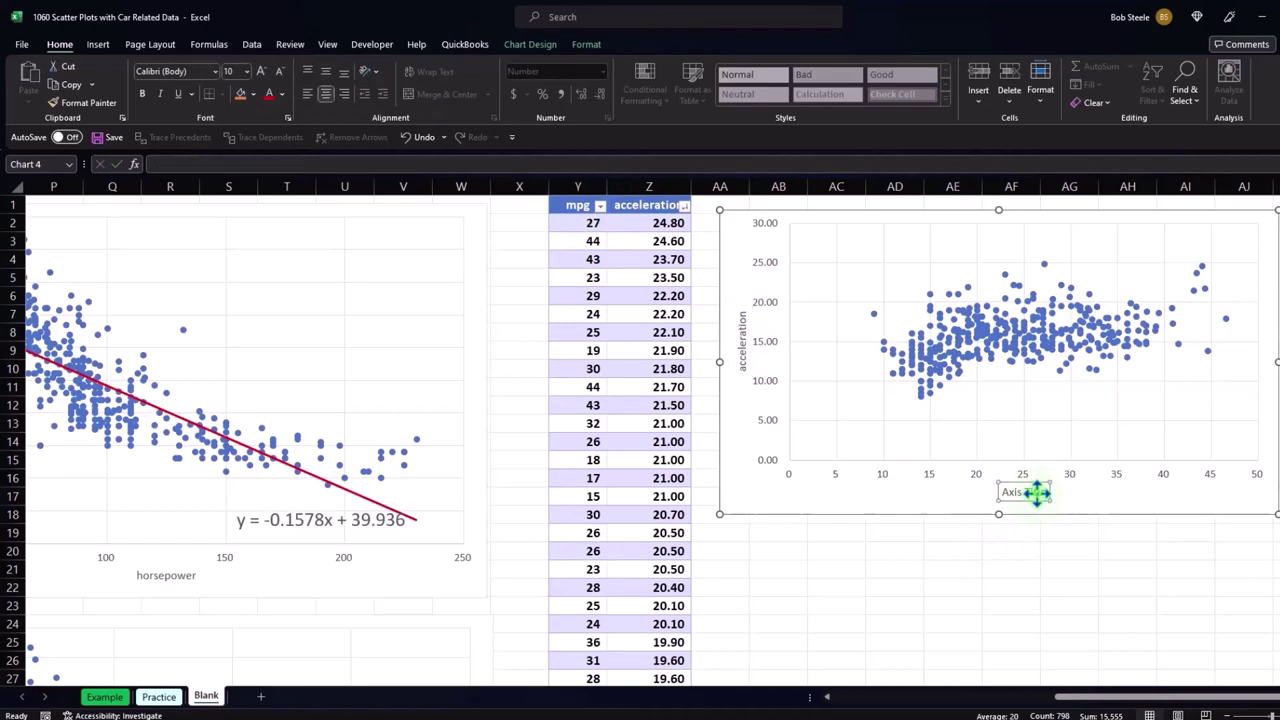
{"action": "type", "text": "="}
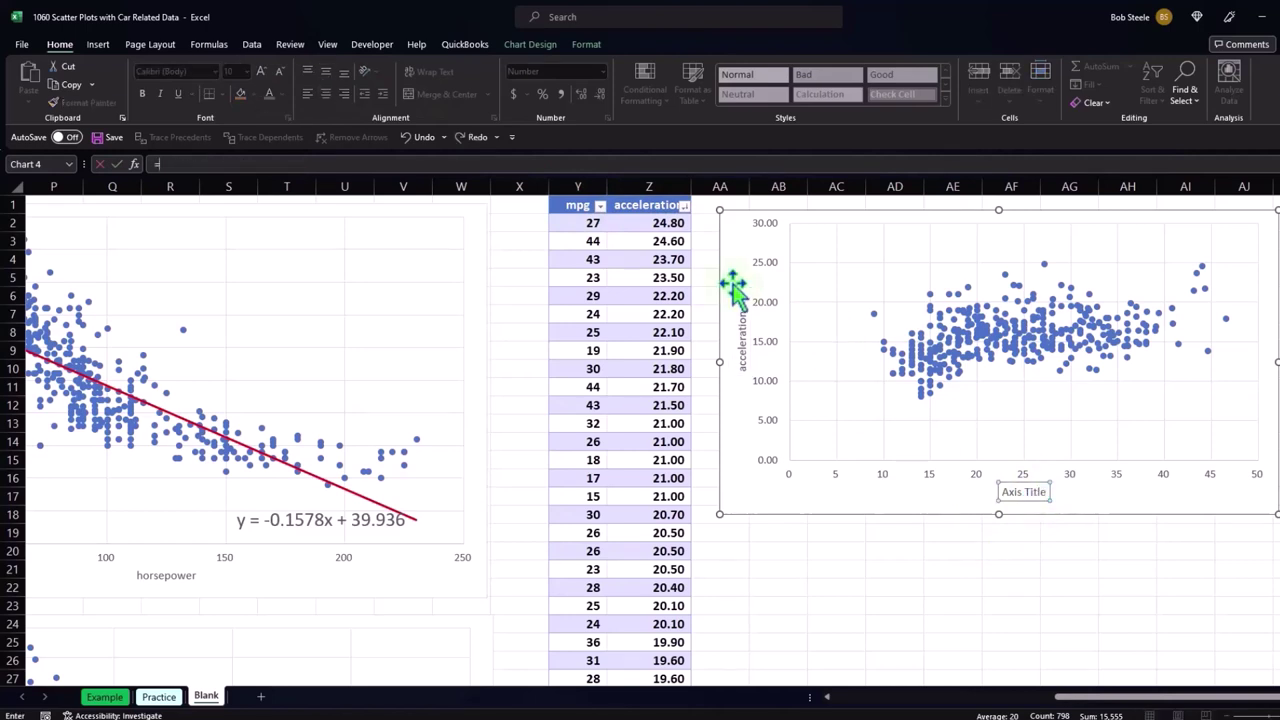
{"action": "left_click", "coordinate": [566, 204]}
{"action": "key", "text": "Return"}
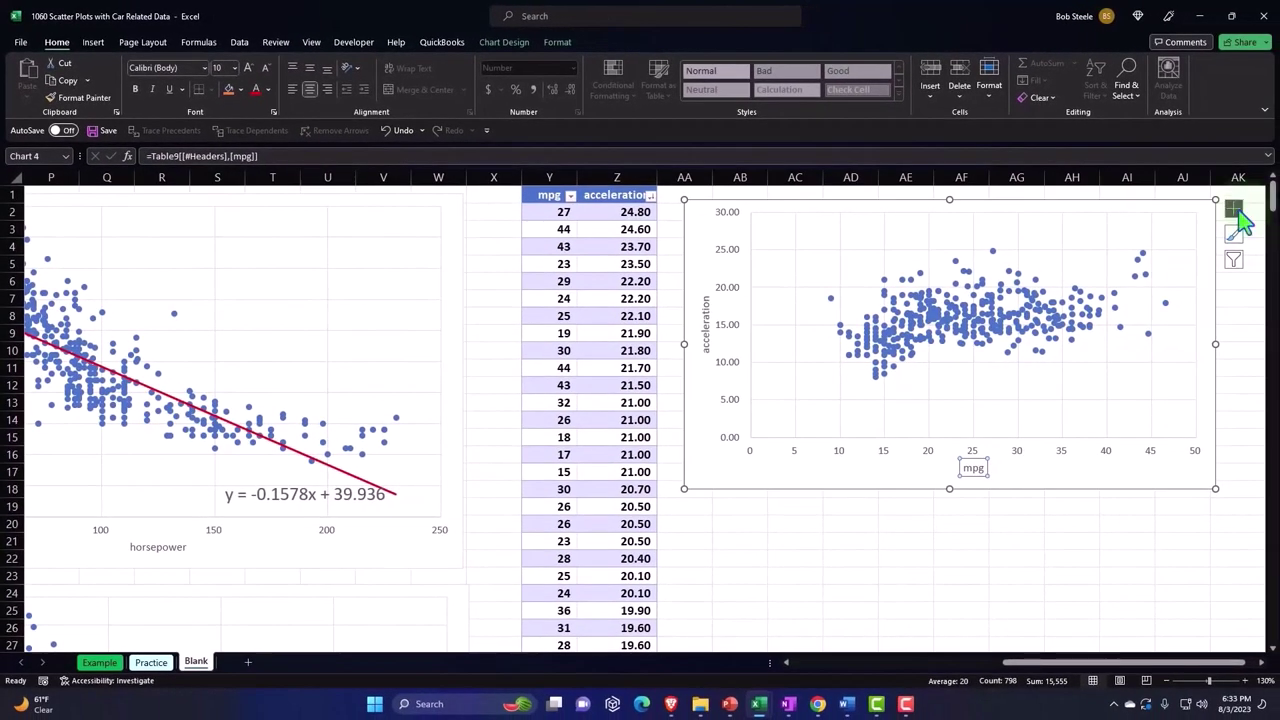
Add a linear trendline from Chart Elements and open its More Options formatting pane.
{"action": "left_click", "coordinate": [1233, 210]}
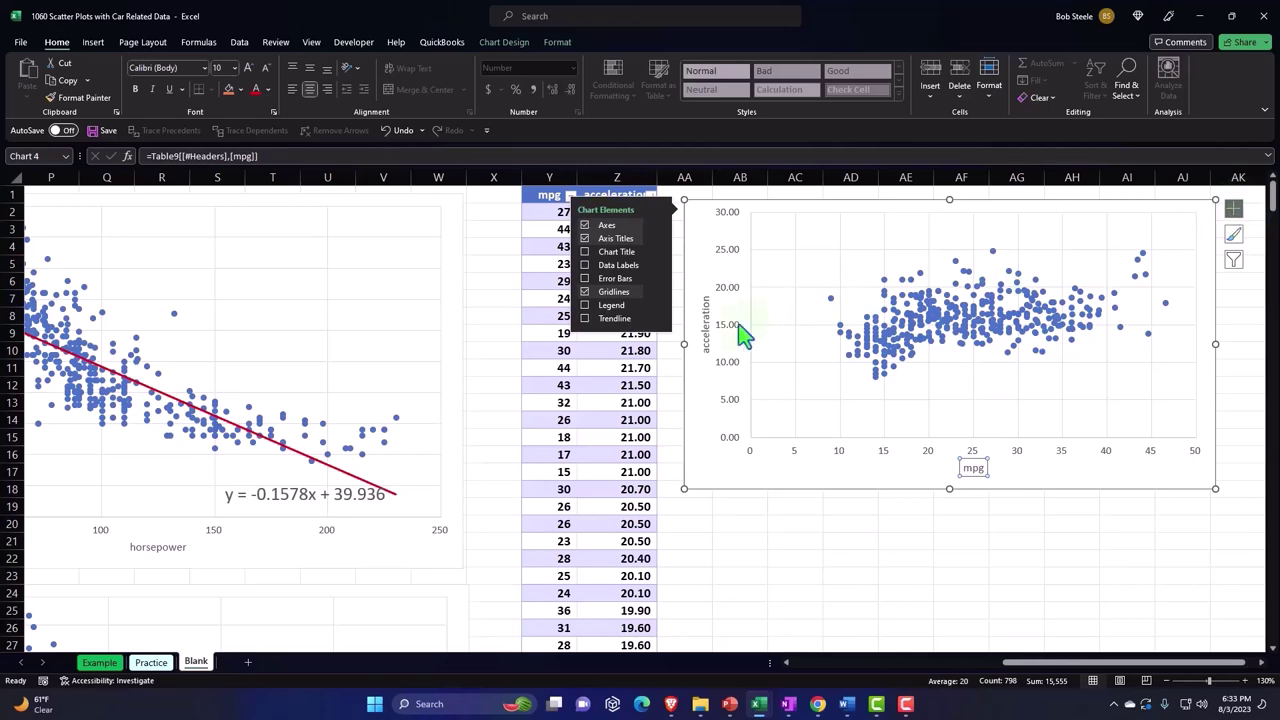
{"action": "left_click", "coordinate": [660, 322]}
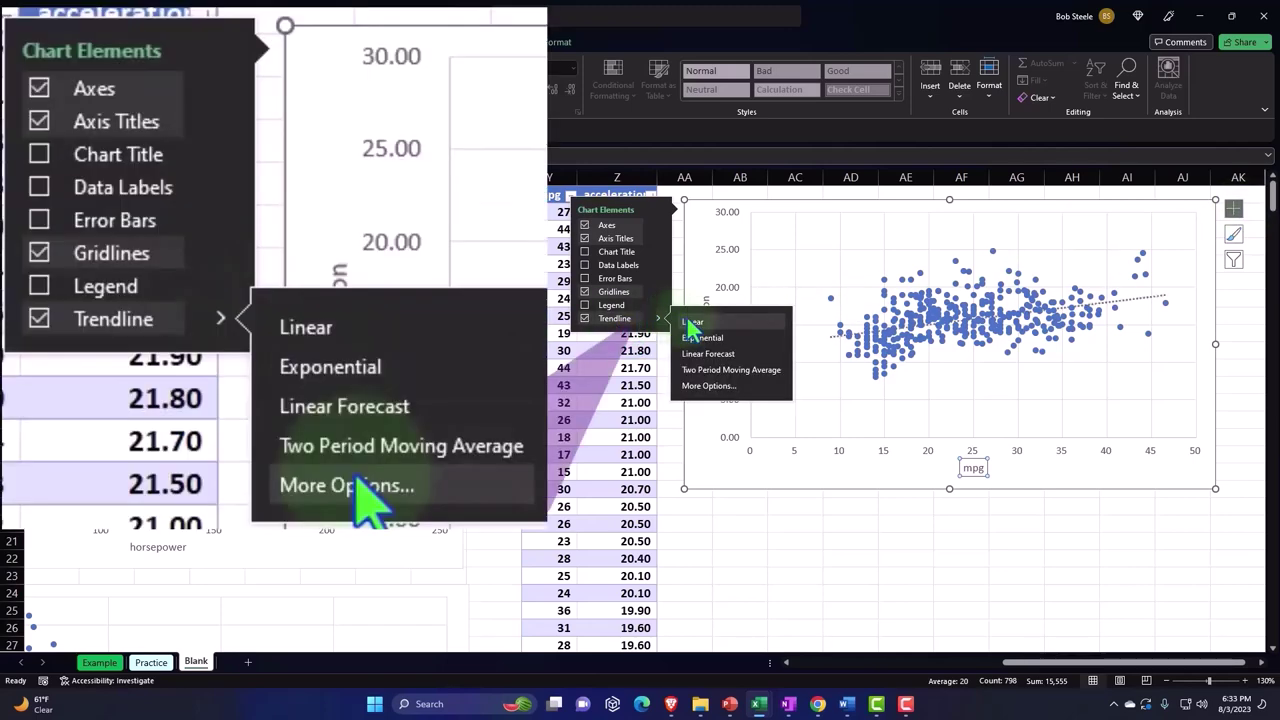
{"action": "left_click", "coordinate": [710, 386]}
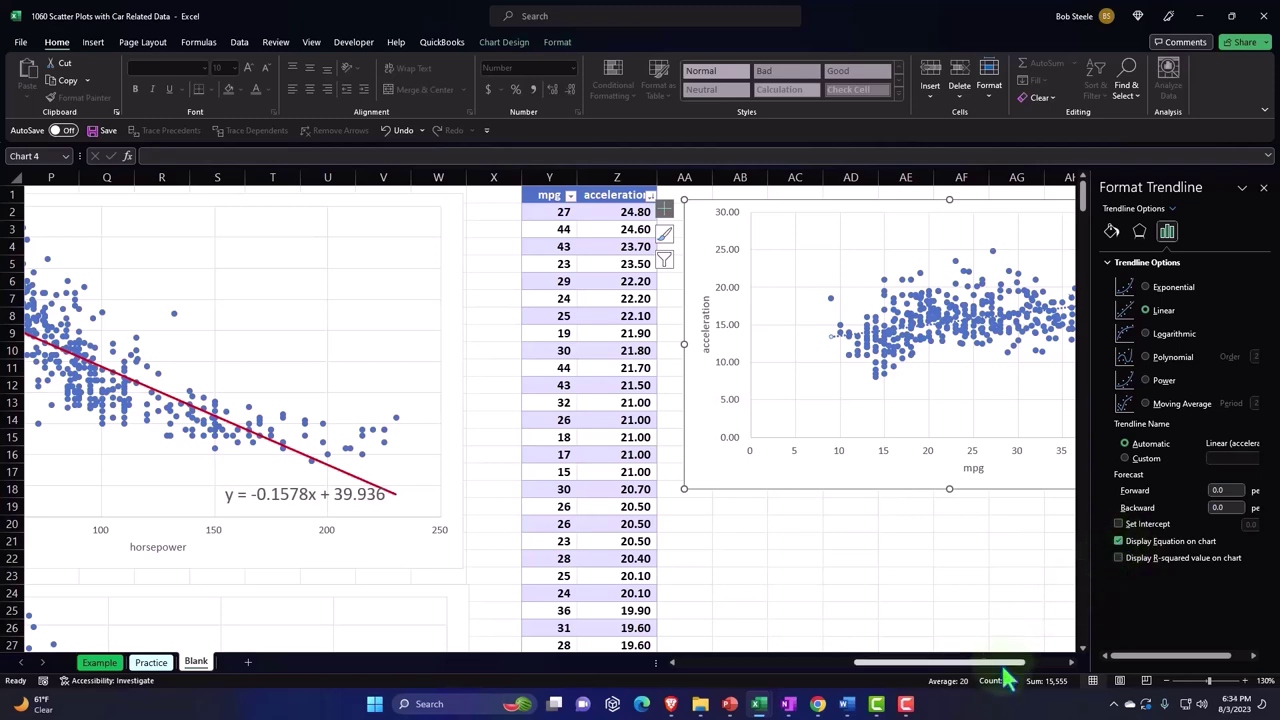
Enlarge the y = 0.1483x + 12.081 equation font, move it near the chart top, and reselect the trendline.
{"action": "left_click_drag", "start_coordinate": [1010, 662], "coordinate": [1050, 662]}
{"action": "left_click", "coordinate": [895, 295]}
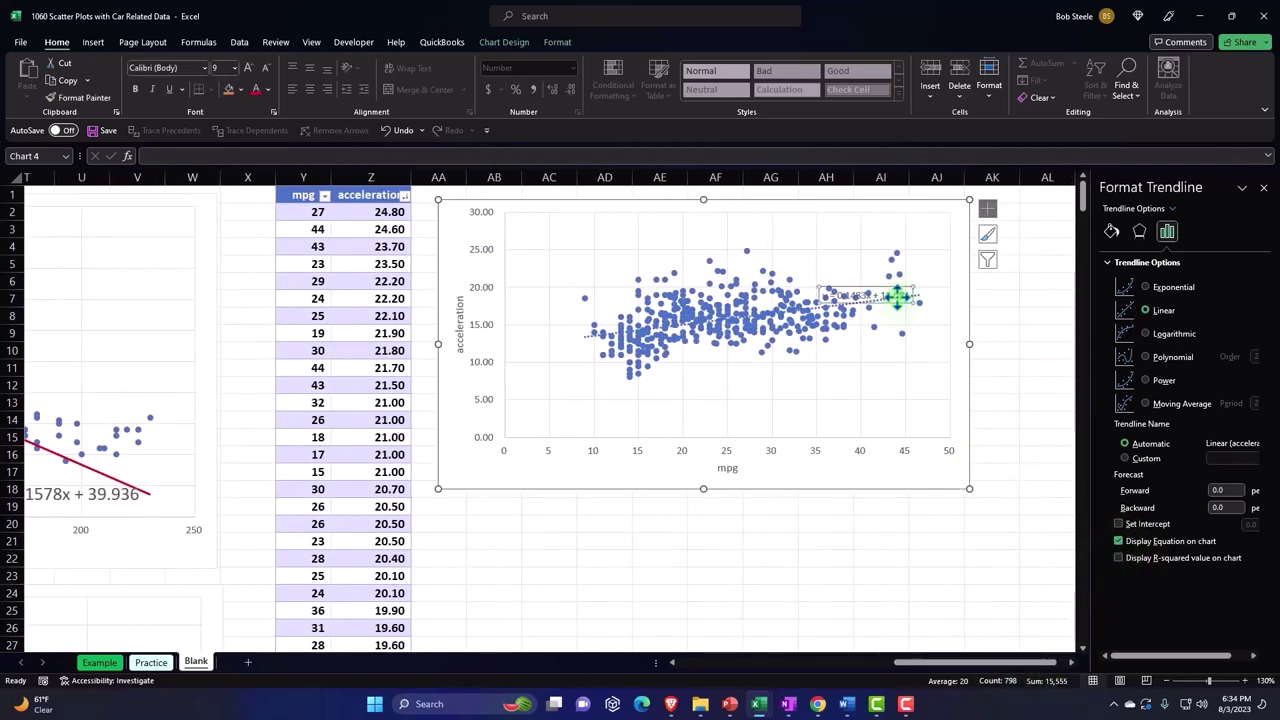
{"action": "left_click", "coordinate": [93, 43]}
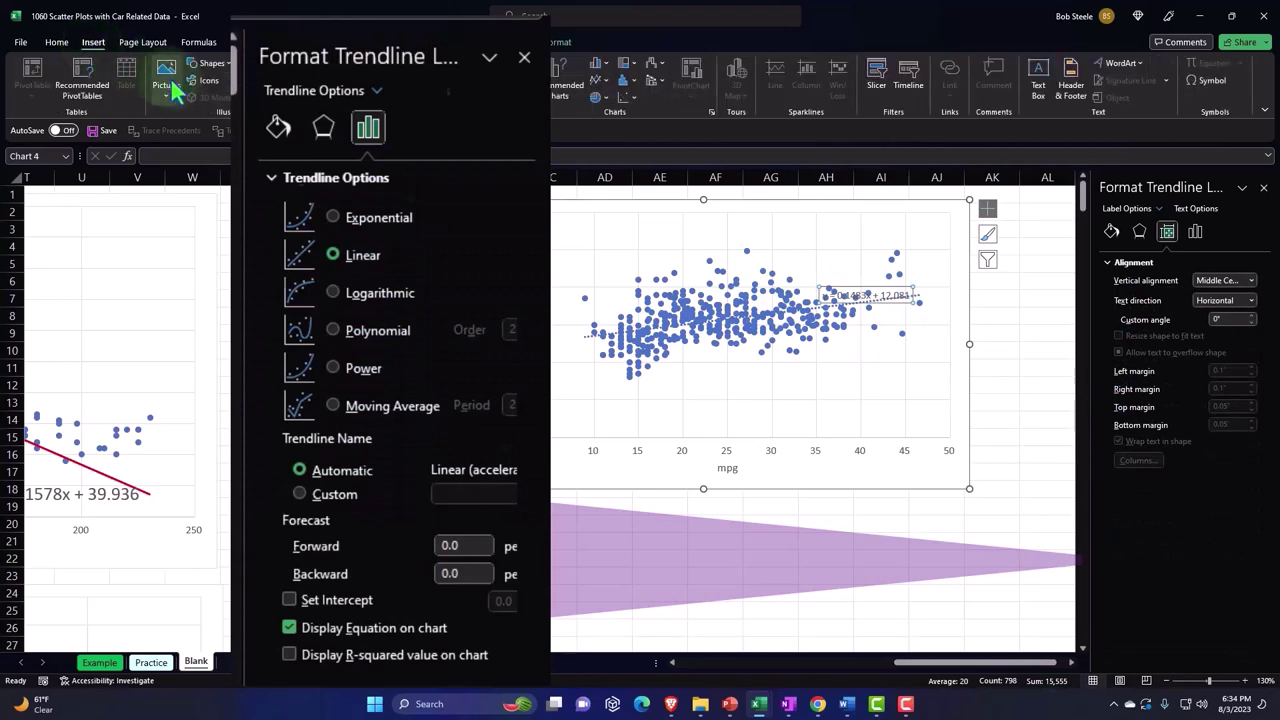
{"action": "left_click", "coordinate": [57, 44]}
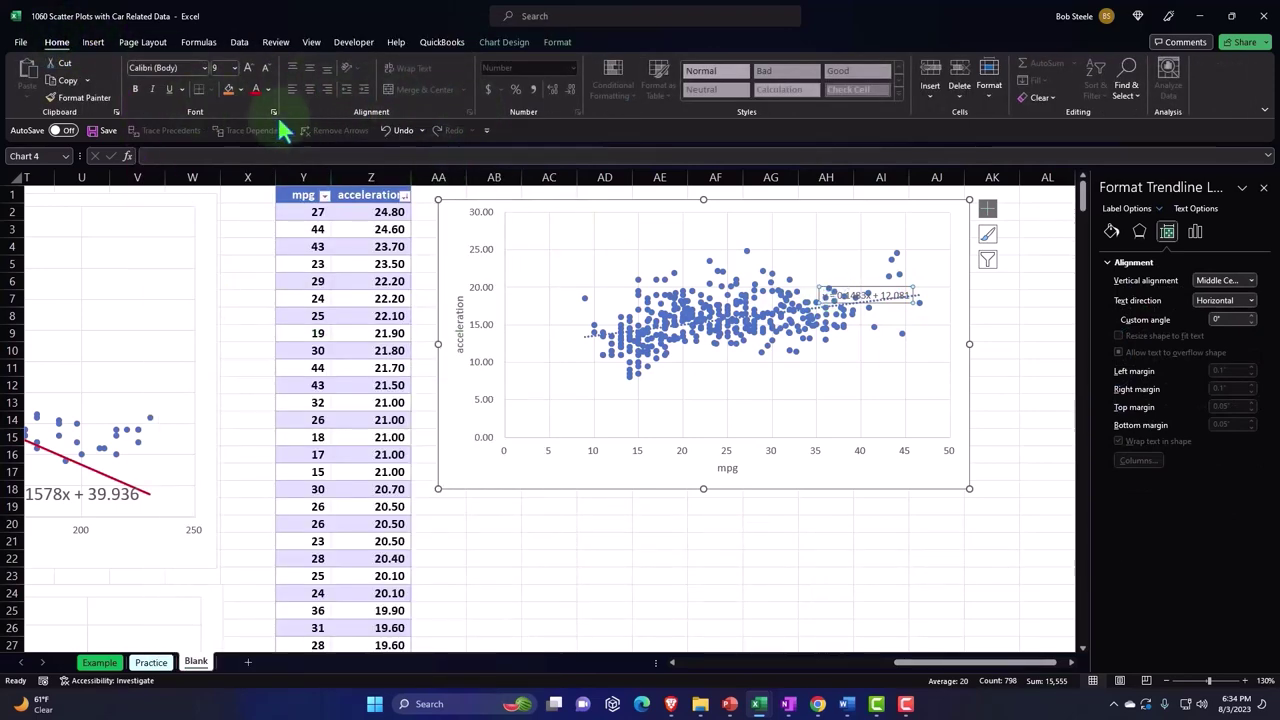
{"action": "left_click", "coordinate": [247, 67]}
{"action": "left_click", "coordinate": [247, 67]}
{"action": "left_click", "coordinate": [247, 67]}
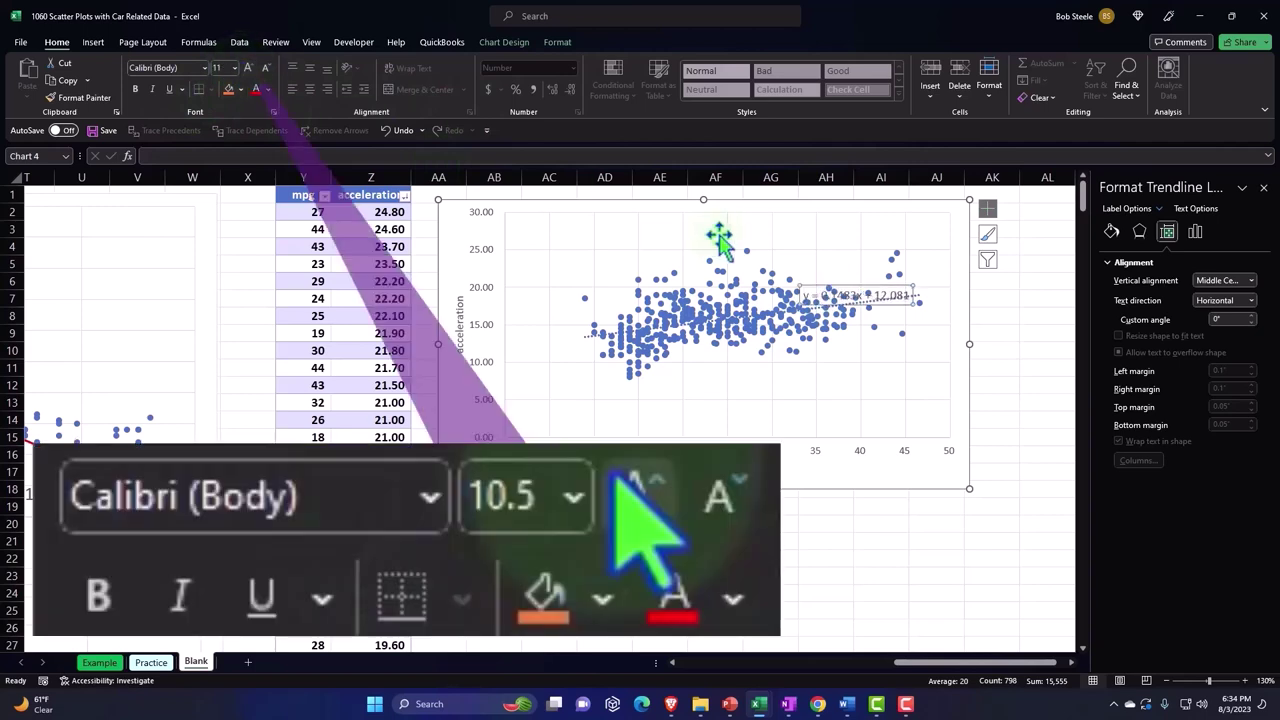
{"action": "left_click_drag", "start_coordinate": [831, 262], "coordinate": [829, 212]}
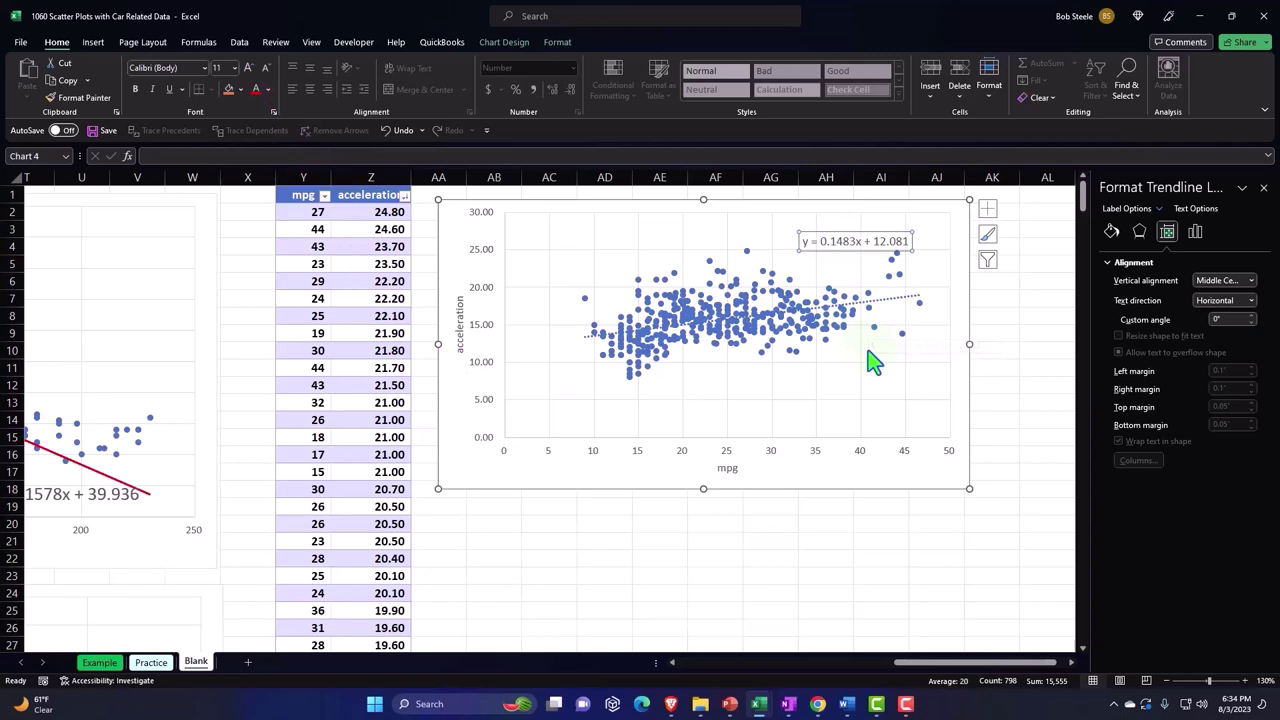
{"action": "left_click", "coordinate": [907, 306]}
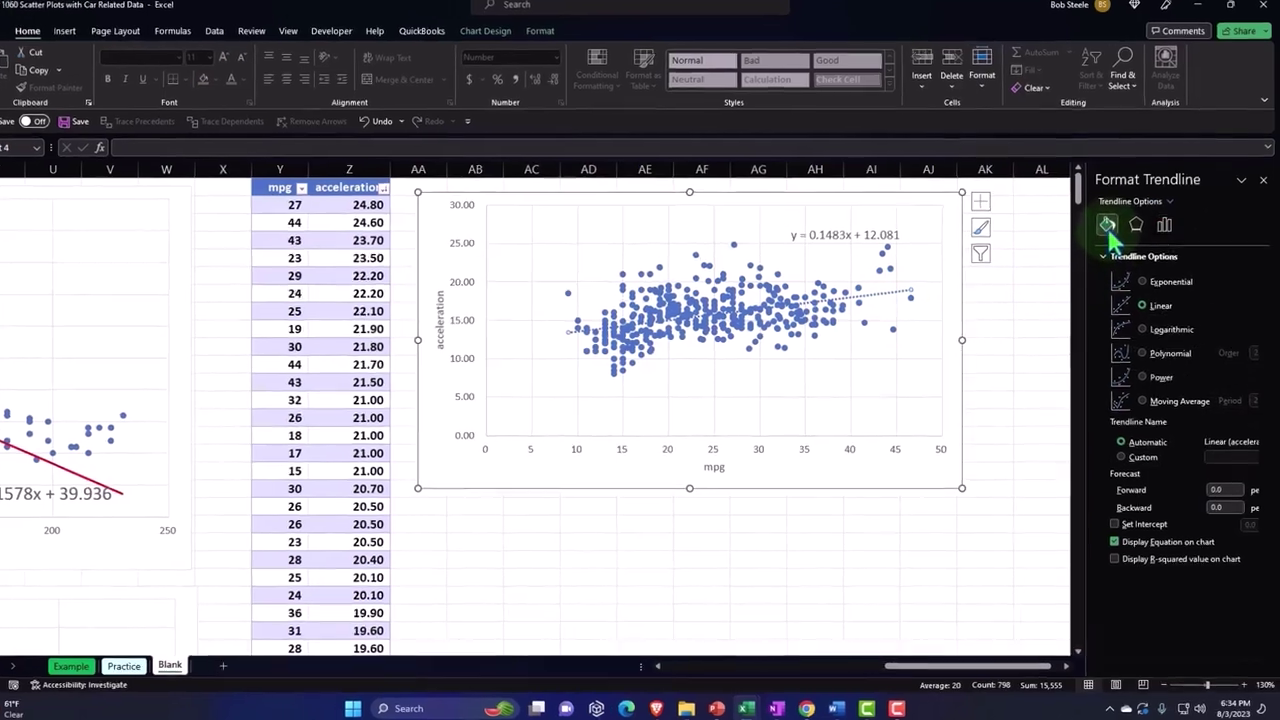
Apply an orange 18 pt, 60% transparent glow preset to the trendline, then deselect the chart.
{"action": "left_click", "coordinate": [1108, 226]}
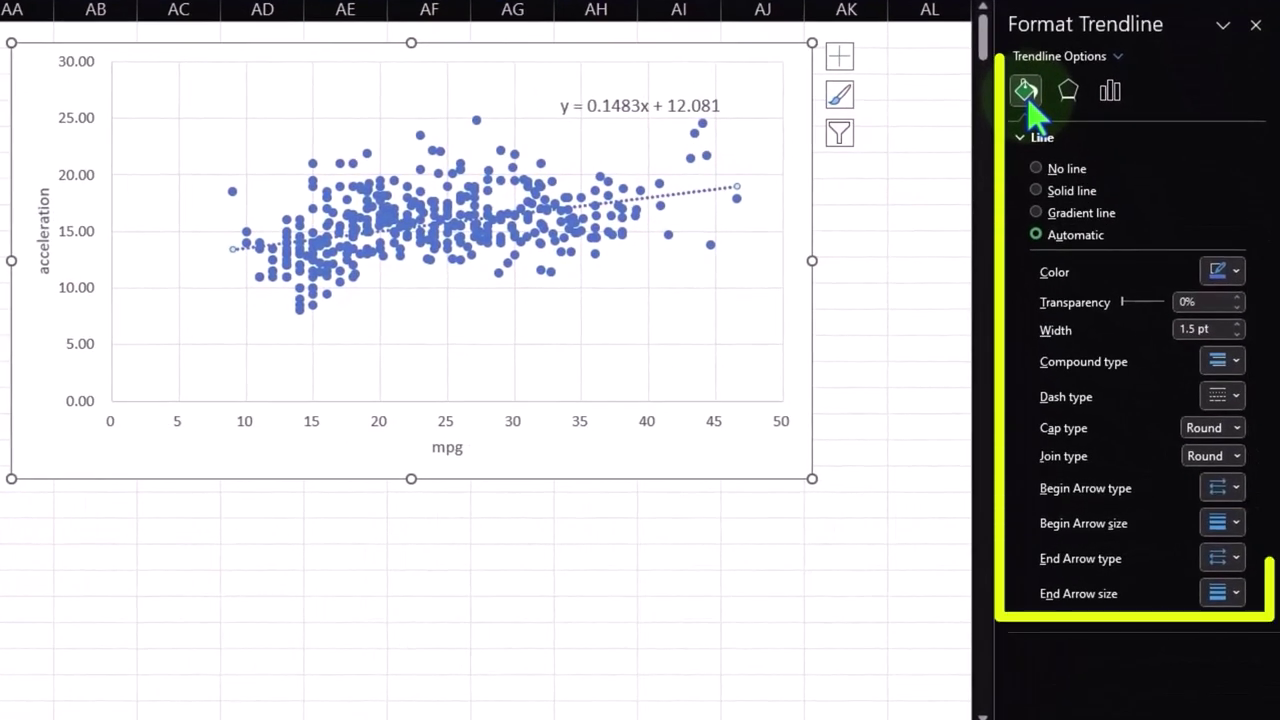
{"action": "left_click", "coordinate": [1070, 96]}
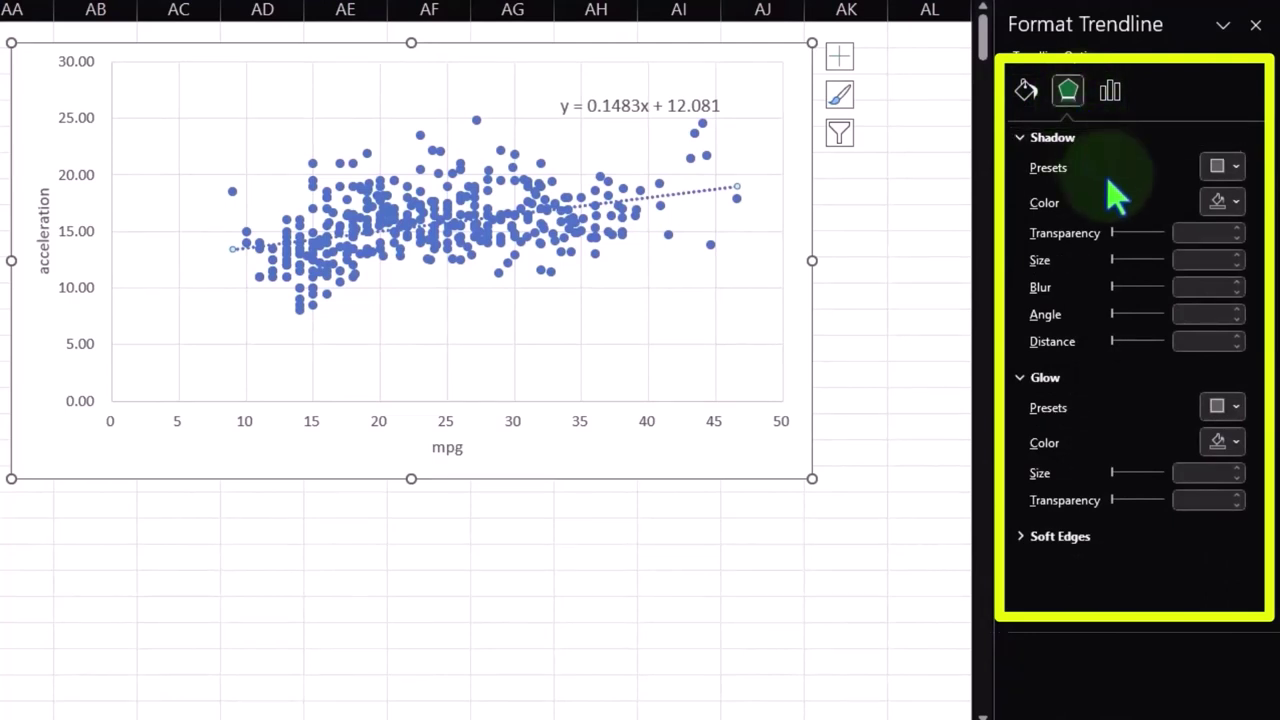
{"action": "left_click", "coordinate": [1240, 205]}
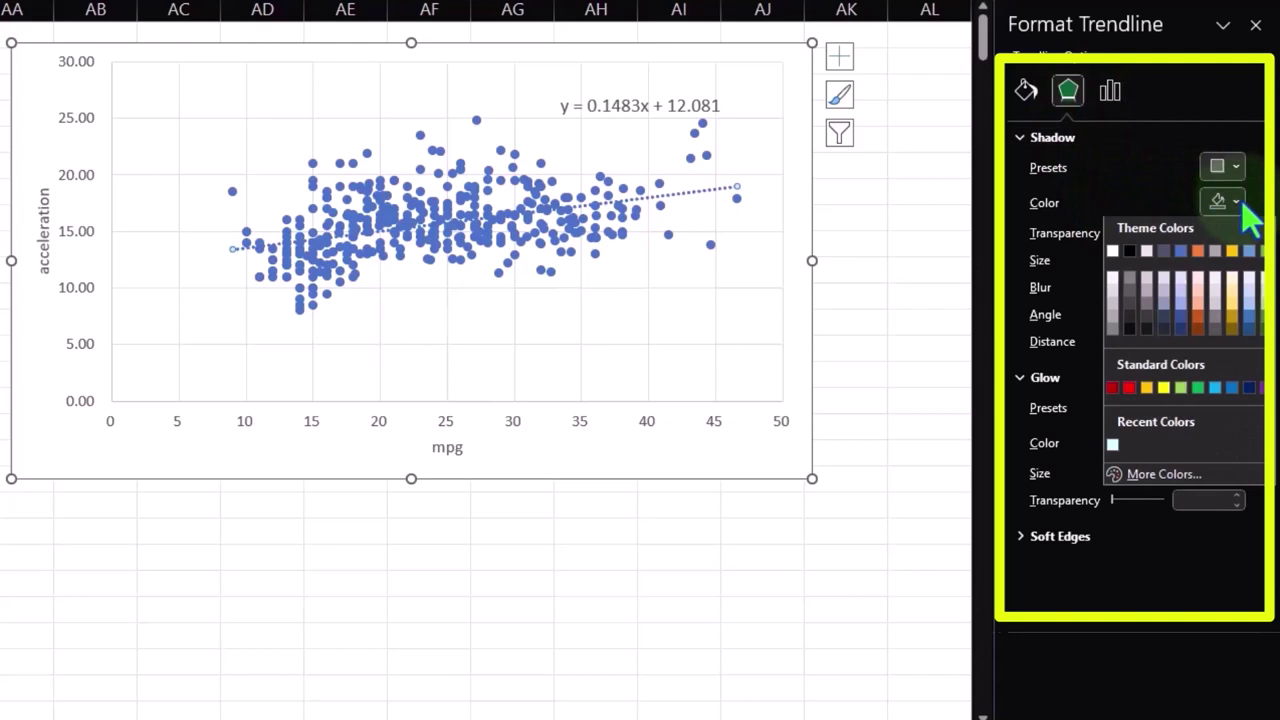
{"action": "left_click", "coordinate": [1242, 206]}
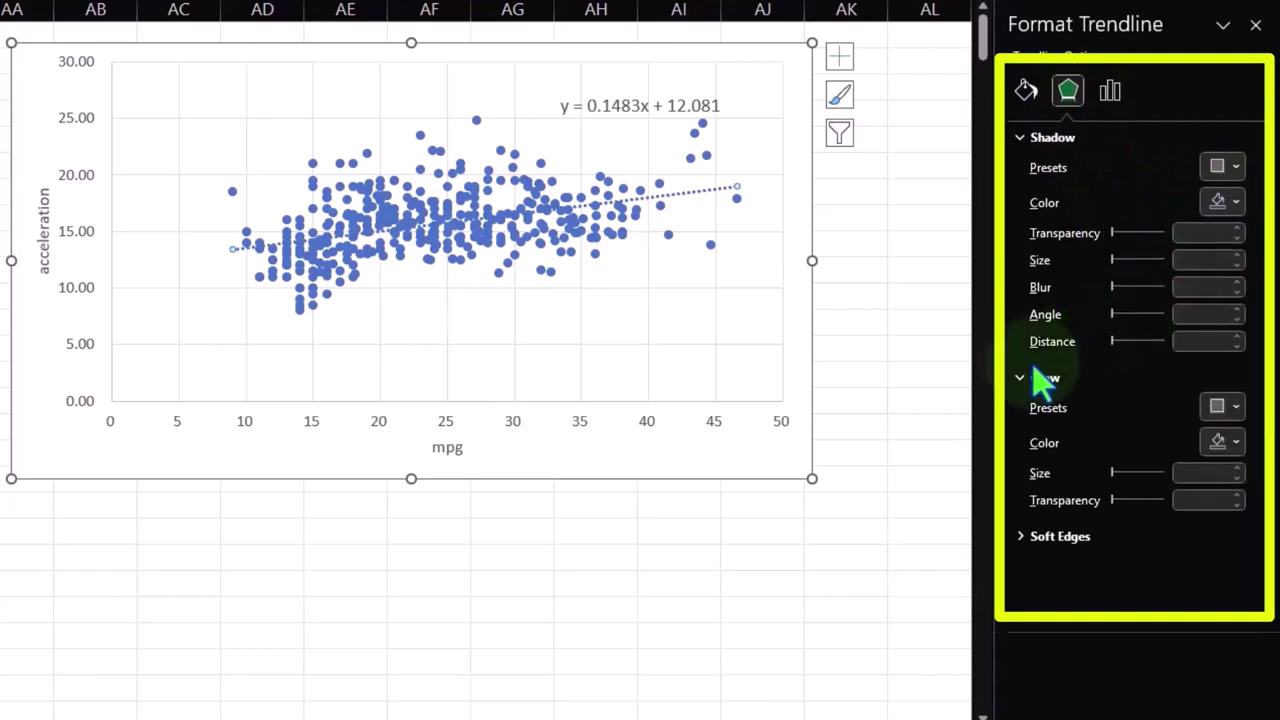
{"action": "left_click", "coordinate": [1236, 408]}
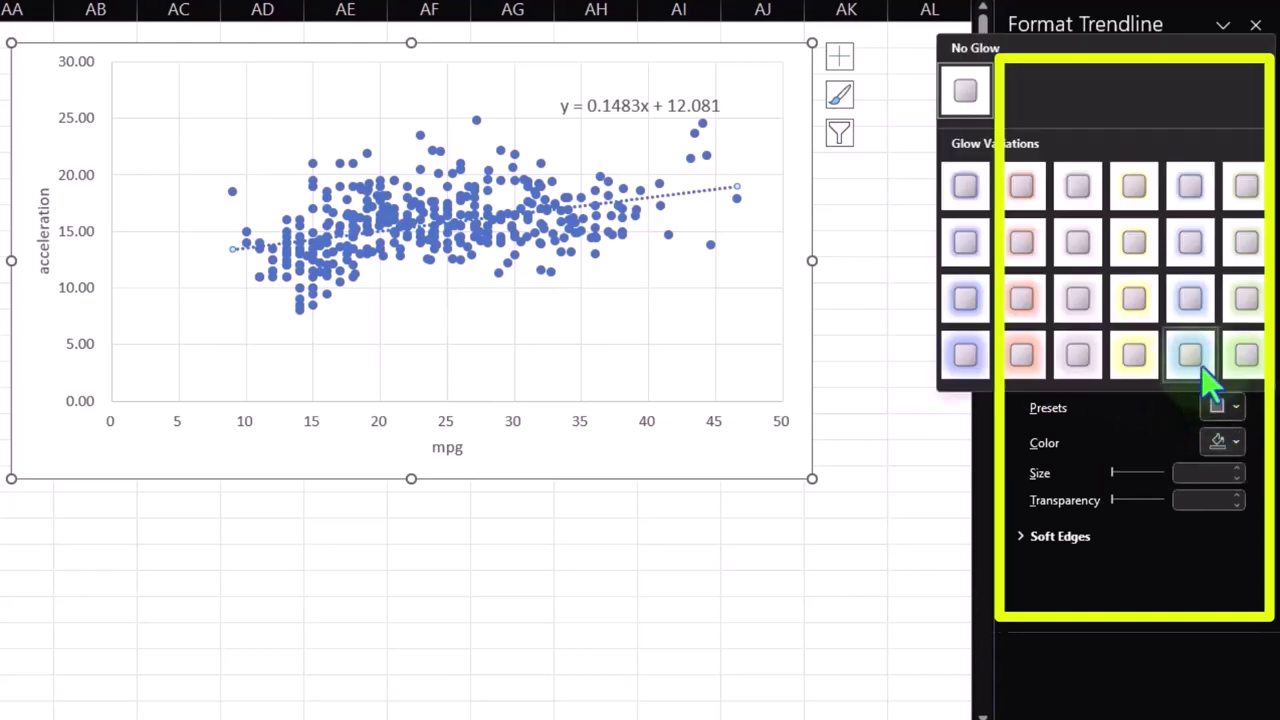
{"action": "left_click", "coordinate": [1130, 244]}
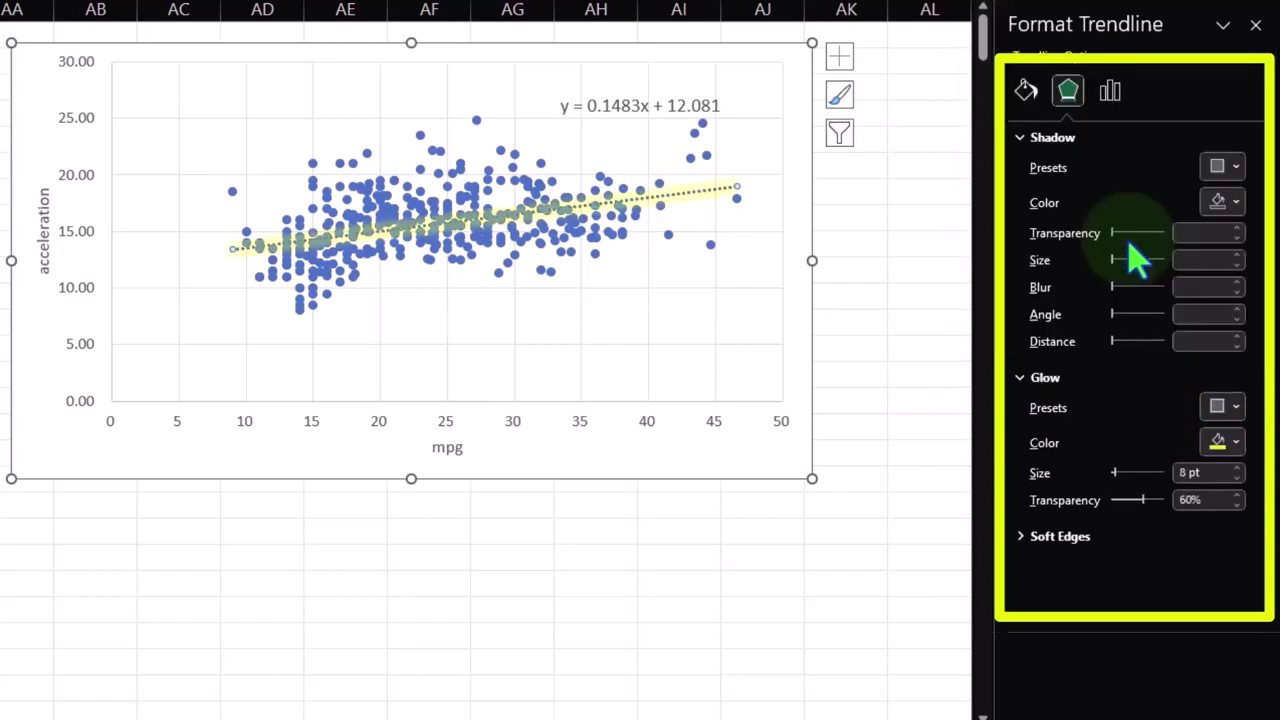
{"action": "left_click", "coordinate": [1237, 445]}
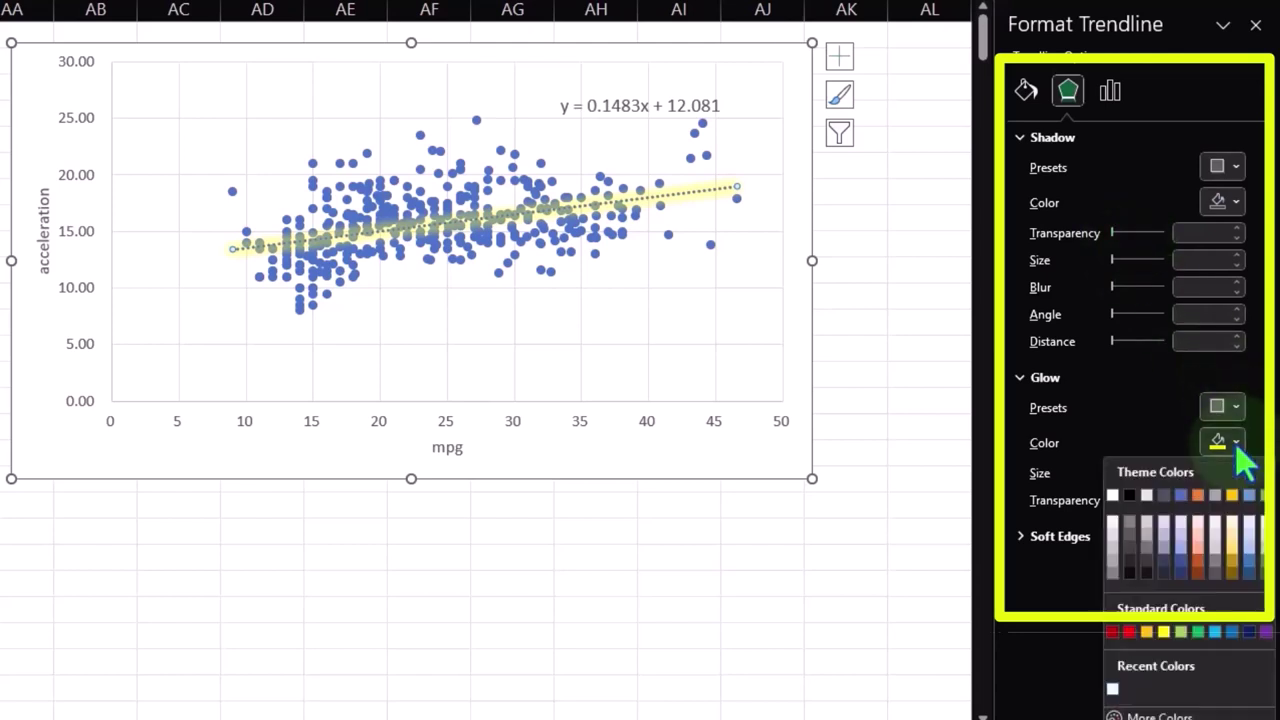
{"action": "left_click", "coordinate": [1237, 445]}
{"action": "left_click", "coordinate": [1237, 407]}
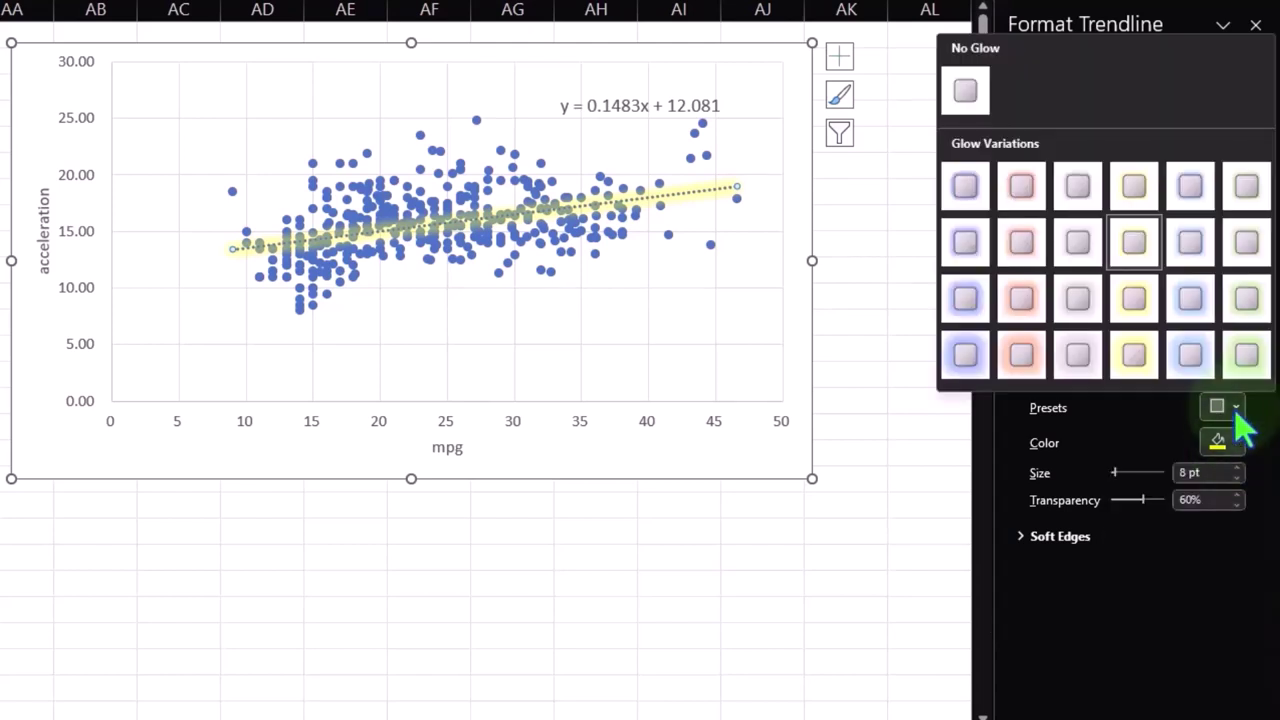
{"action": "left_click", "coordinate": [1019, 354]}
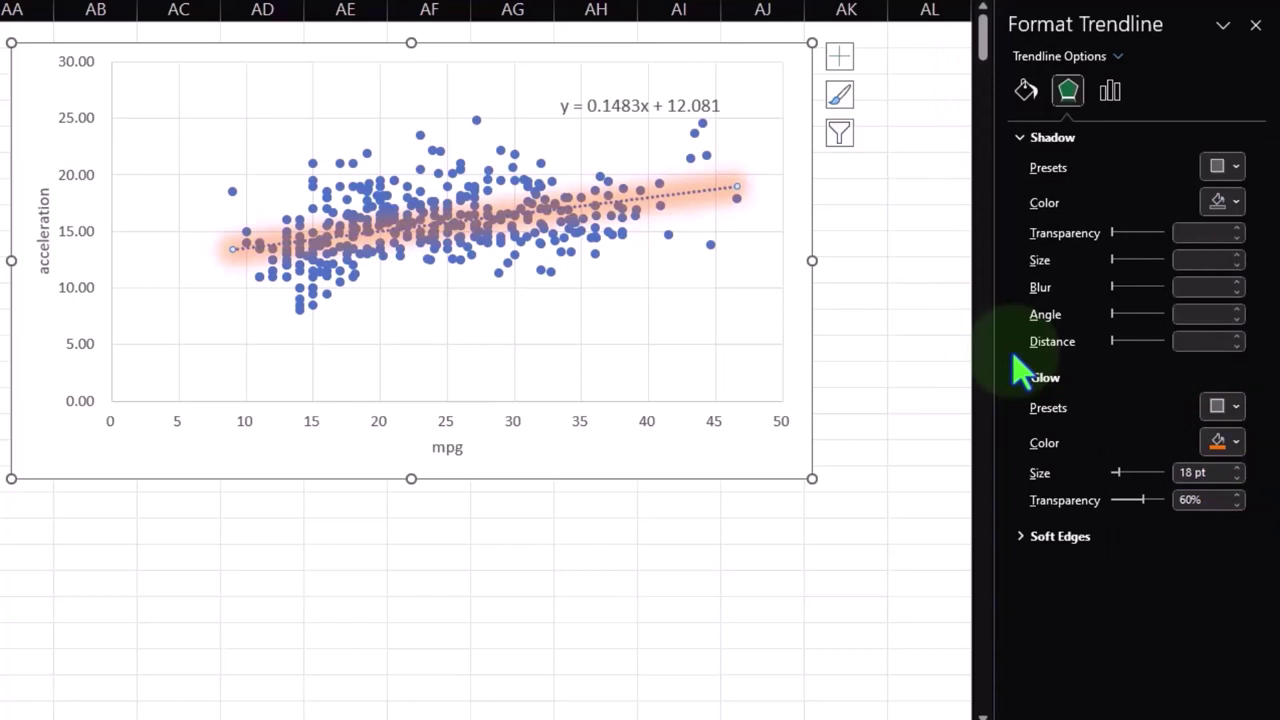
{"action": "left_click", "coordinate": [877, 522]}
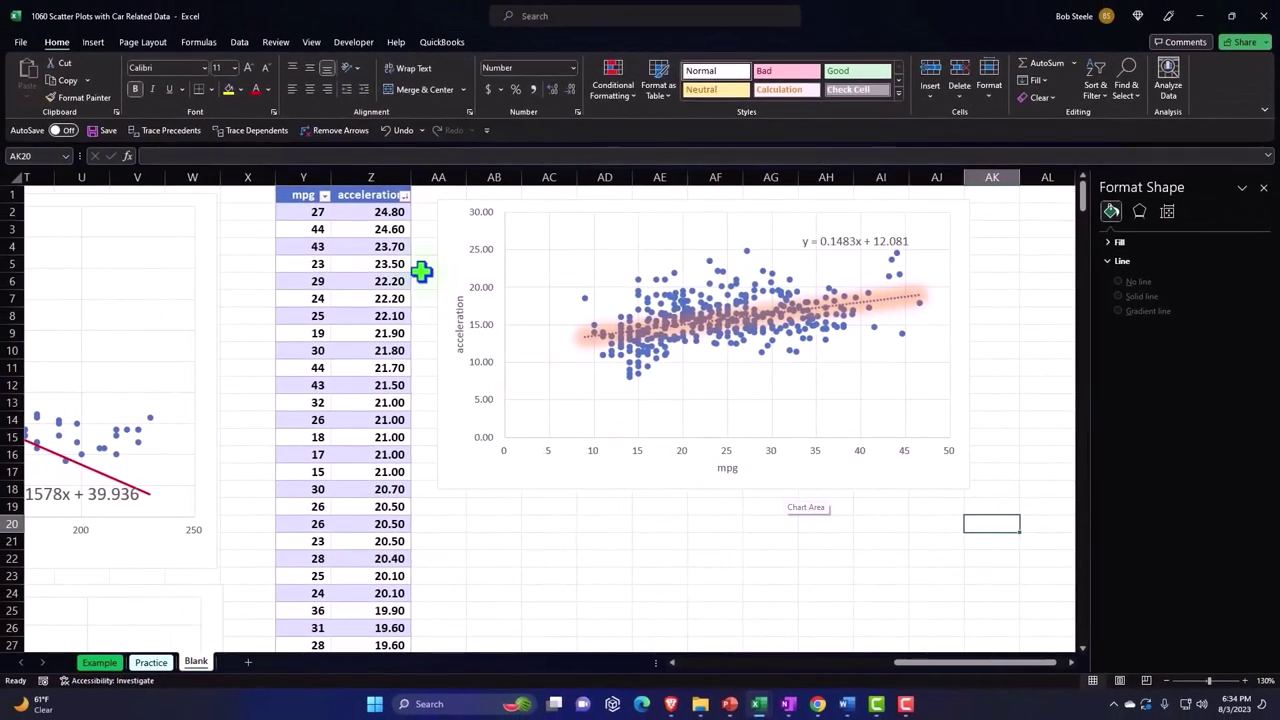
Move to the start of the car table and drag-select the mpg column from B1 downward.
{"action": "left_click", "coordinate": [386, 231]}
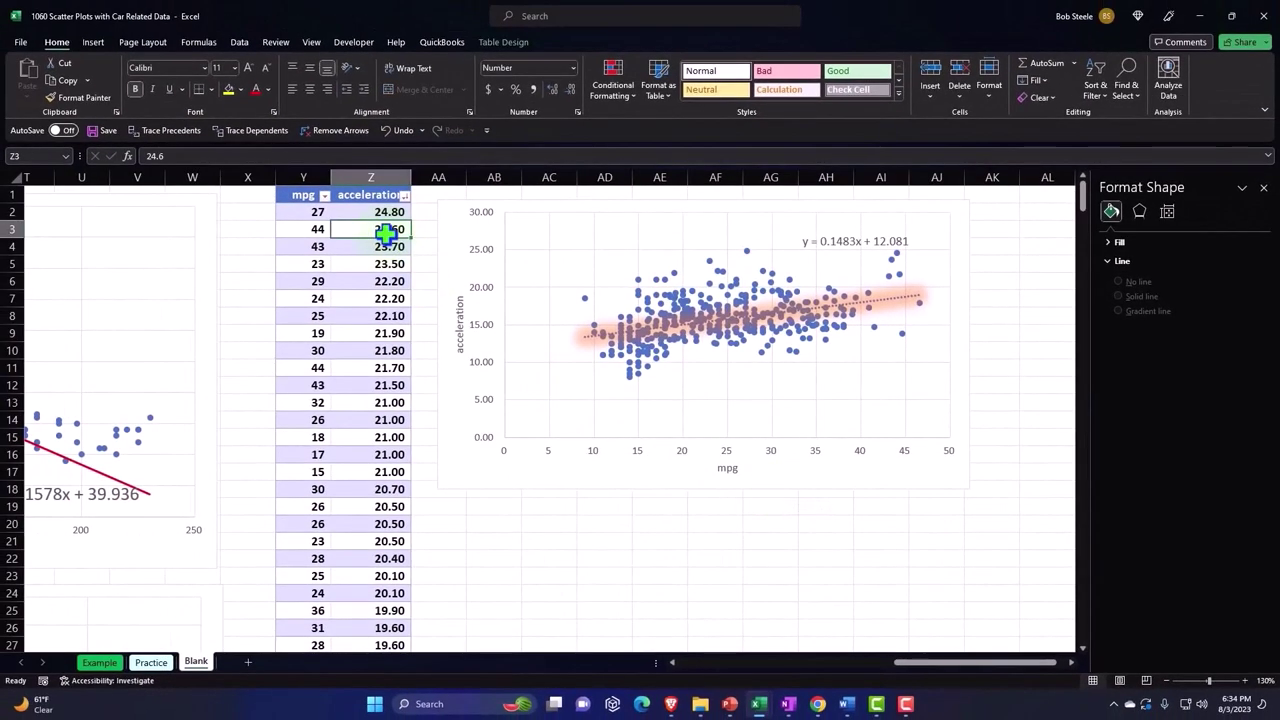
{"action": "key", "text": "Left"}
{"action": "key", "text": "Left"}
{"action": "key", "text": "Left"}
{"action": "key", "text": "Left"}
{"action": "key", "text": "Left"}
{"action": "key", "text": "Left"}
{"action": "key", "text": "Left"}
{"action": "key", "text": "Left"}
{"action": "key", "text": "Left"}
{"action": "key", "text": "Left"}
{"action": "key", "text": "Left"}
{"action": "key", "text": "Left"}
{"action": "key", "text": "Left"}
{"action": "key", "text": "Left"}
{"action": "key", "text": "Left"}
{"action": "key", "text": "Left"}
{"action": "key", "text": "Left"}
{"action": "key", "text": "Left"}
{"action": "key", "text": "Left"}
{"action": "key", "text": "Left"}
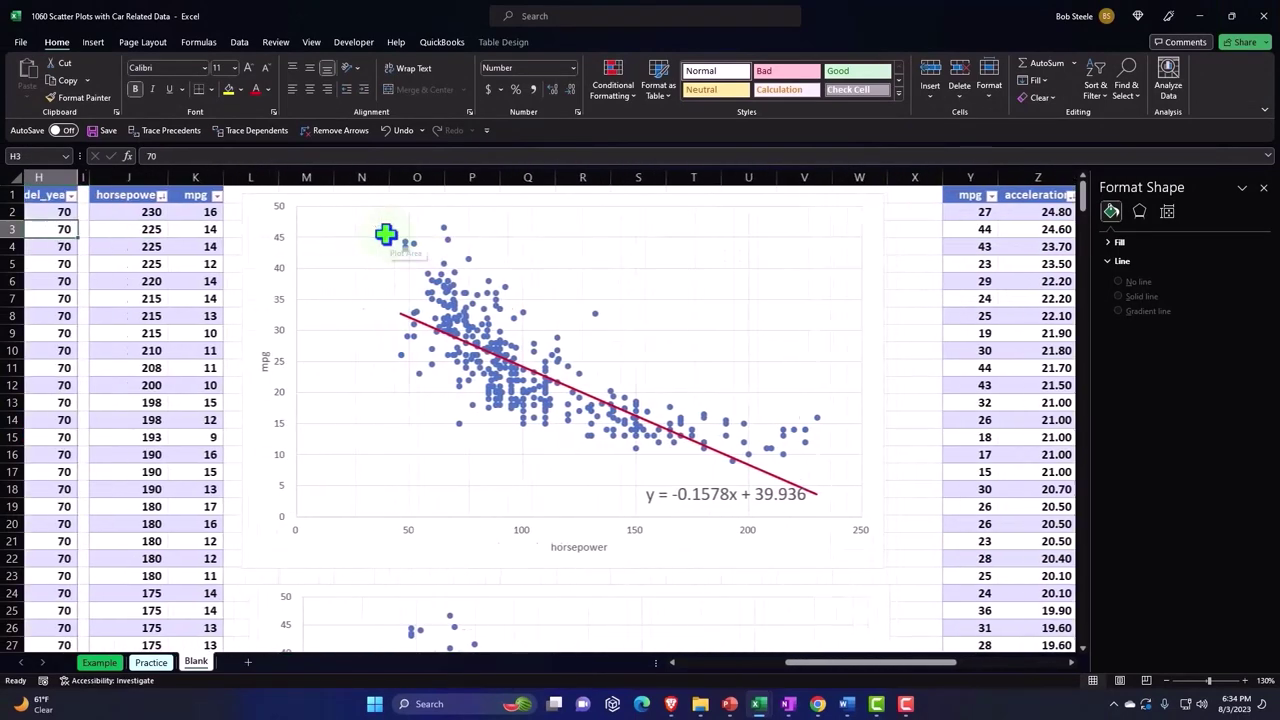
{"action": "key", "text": "Left"}
{"action": "key", "text": "Left"}
{"action": "key", "text": "Left"}
{"action": "key", "text": "Left"}
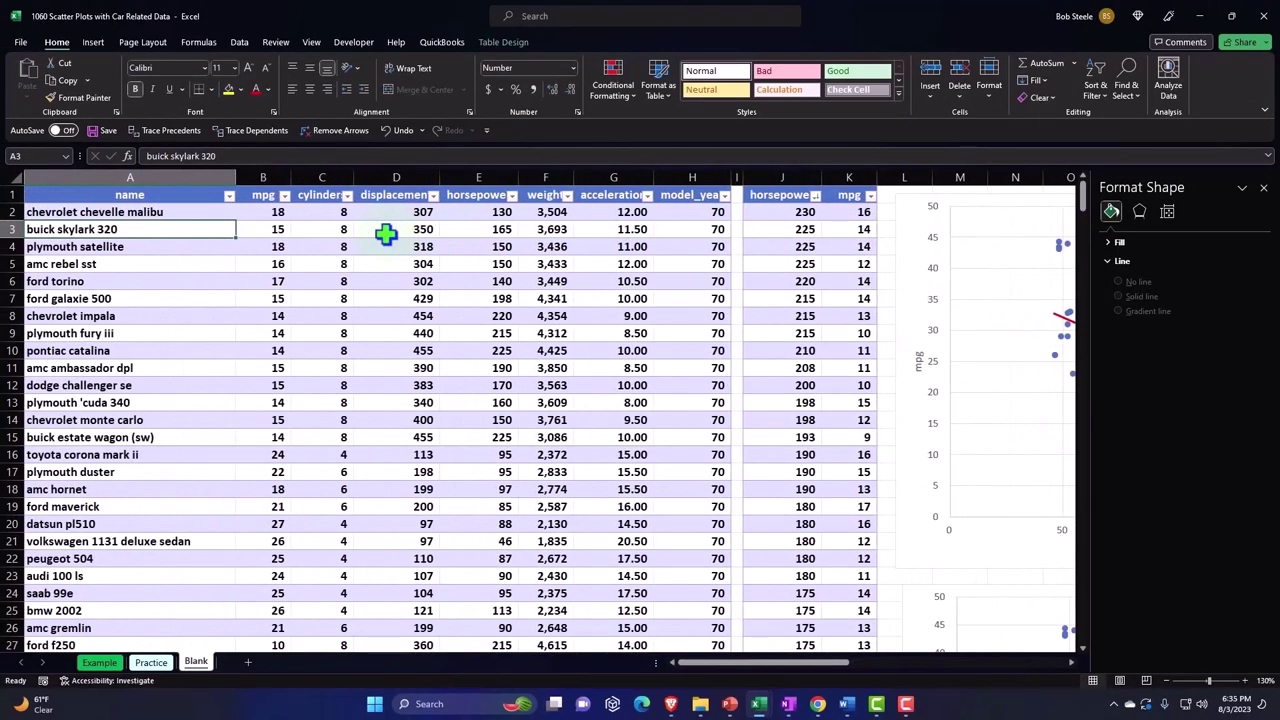
{"action": "left_click", "coordinate": [266, 196]}
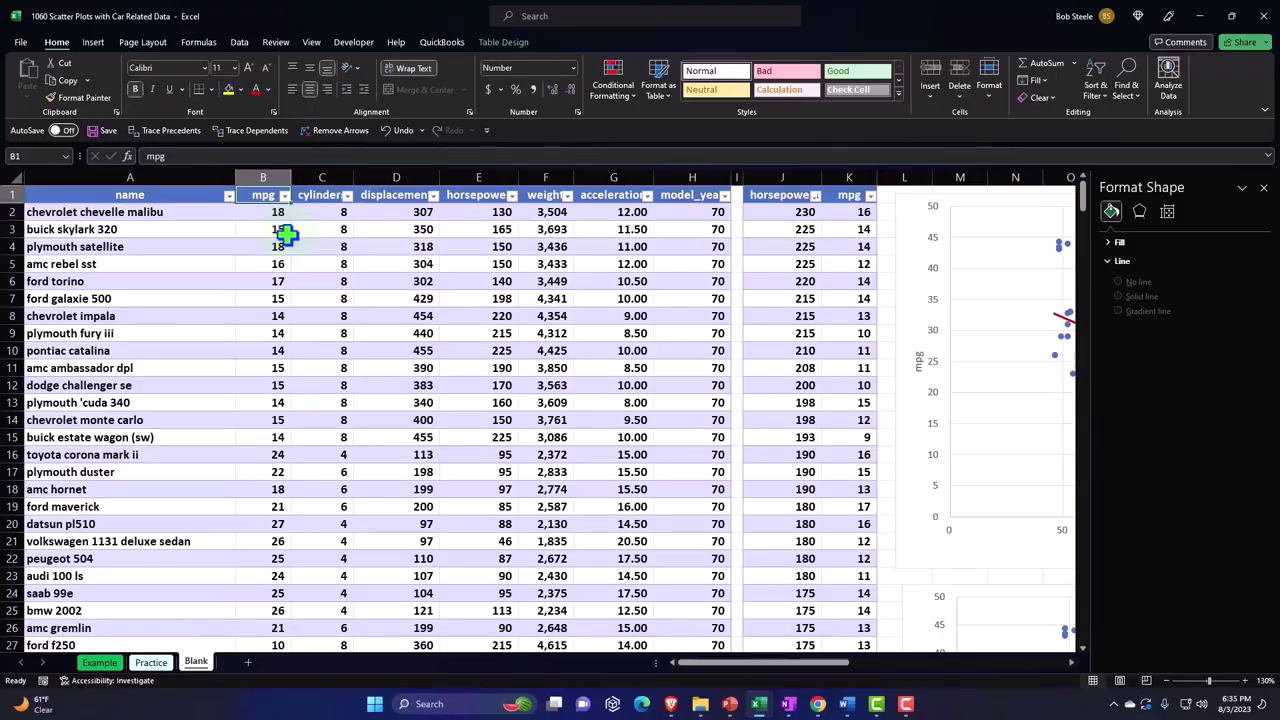
{"action": "left_click_drag", "start_coordinate": [262, 196], "coordinate": [290, 621]}
{"action": "mouse_move", "coordinate": [300, 690]}
{"action": "left_mouse_down"}
{"action": "mouse_move", "coordinate": [294, 703]}
{"action": "mouse_move", "coordinate": [296, 667]}
{"action": "left_mouse_up"}
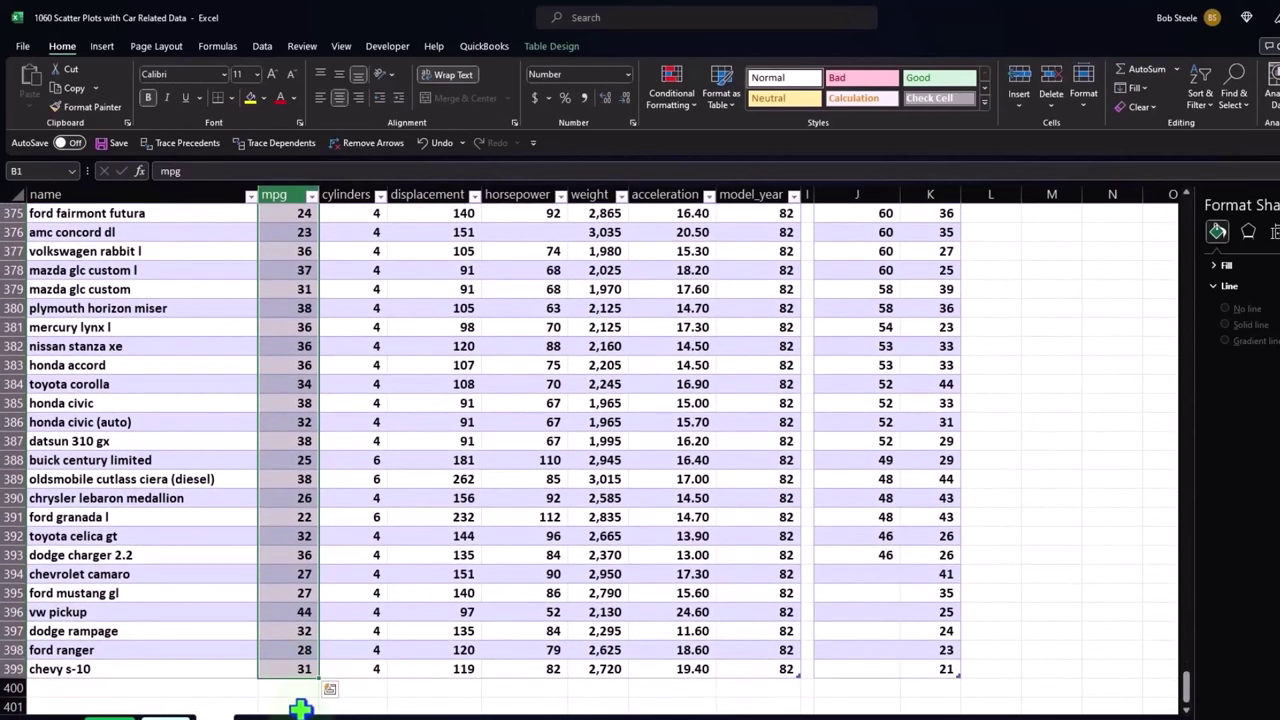
{"action": "left_click_drag", "start_coordinate": [1186, 688], "coordinate": [1181, 197]}
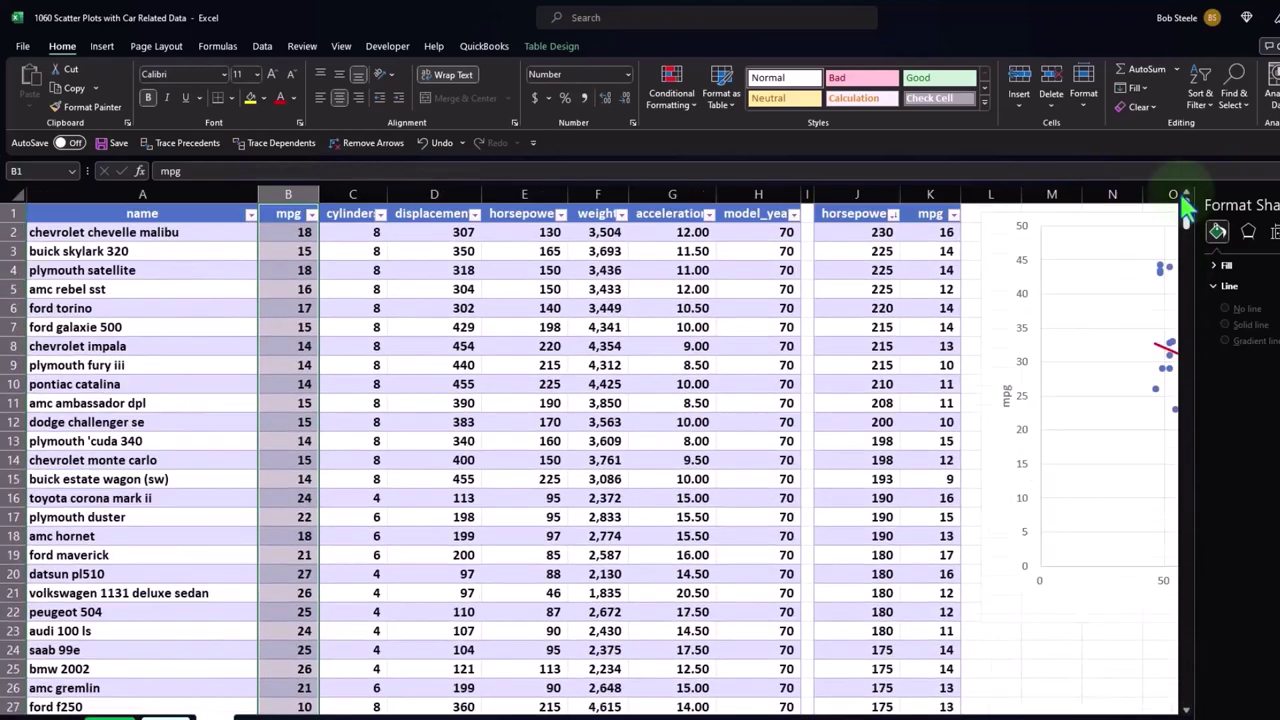
Select the mpg column from B1 to the last row with Ctrl+Shift+Down, then return to the top.
{"action": "left_click", "coordinate": [290, 215]}
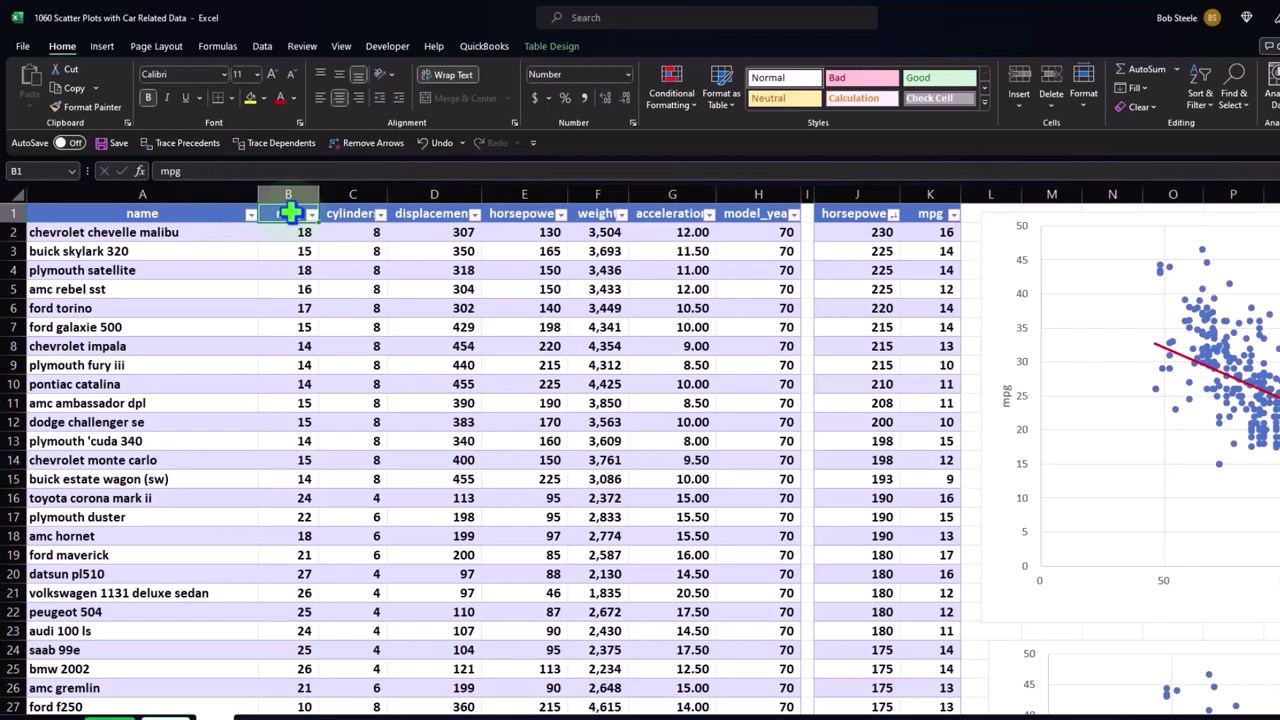
{"action": "key", "text": "ctrl+shift+Down"}
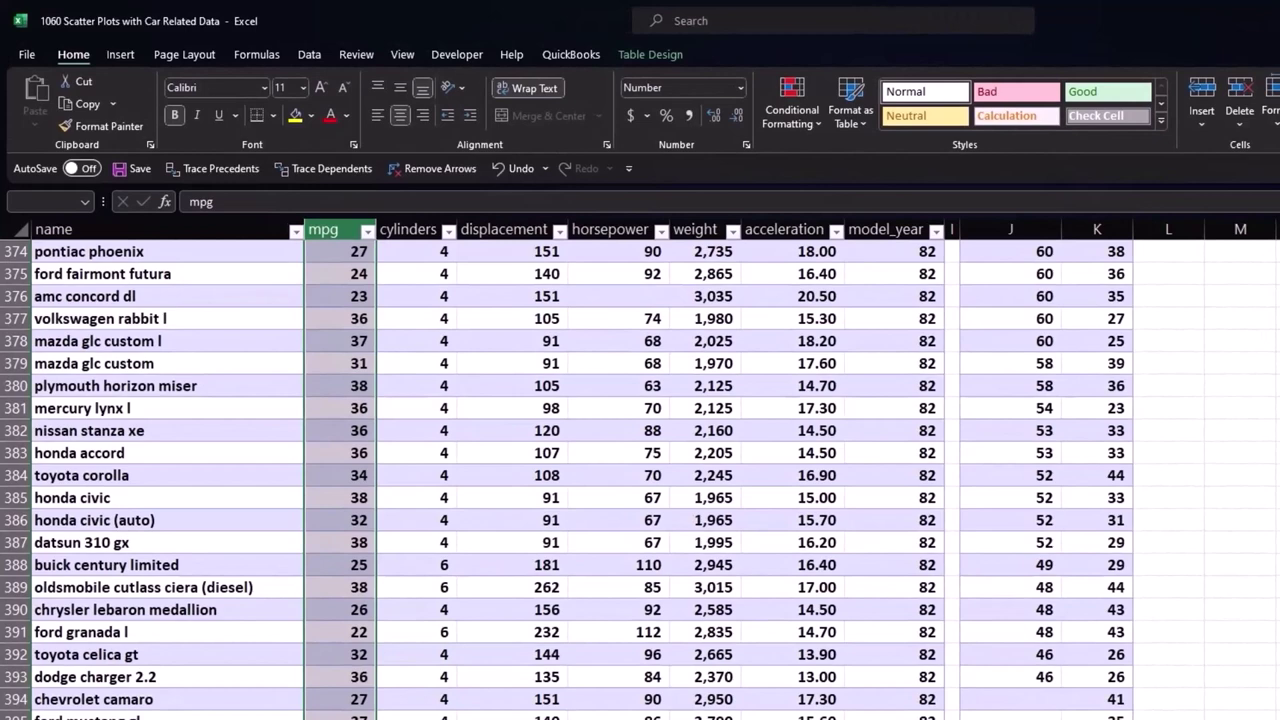
{"action": "key", "text": "ctrl+BackSpace"}
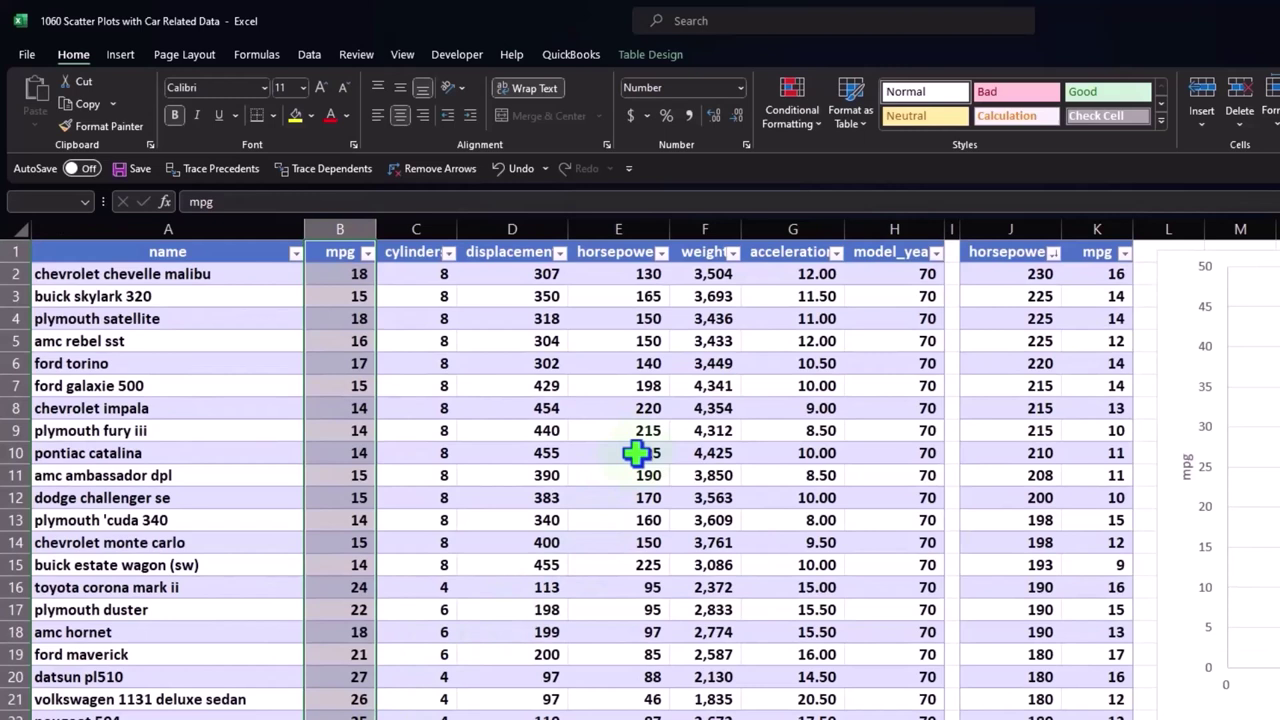
Select the acceleration column from G1 down to row 399, then return to the top.
{"action": "left_click", "coordinate": [789, 252]}
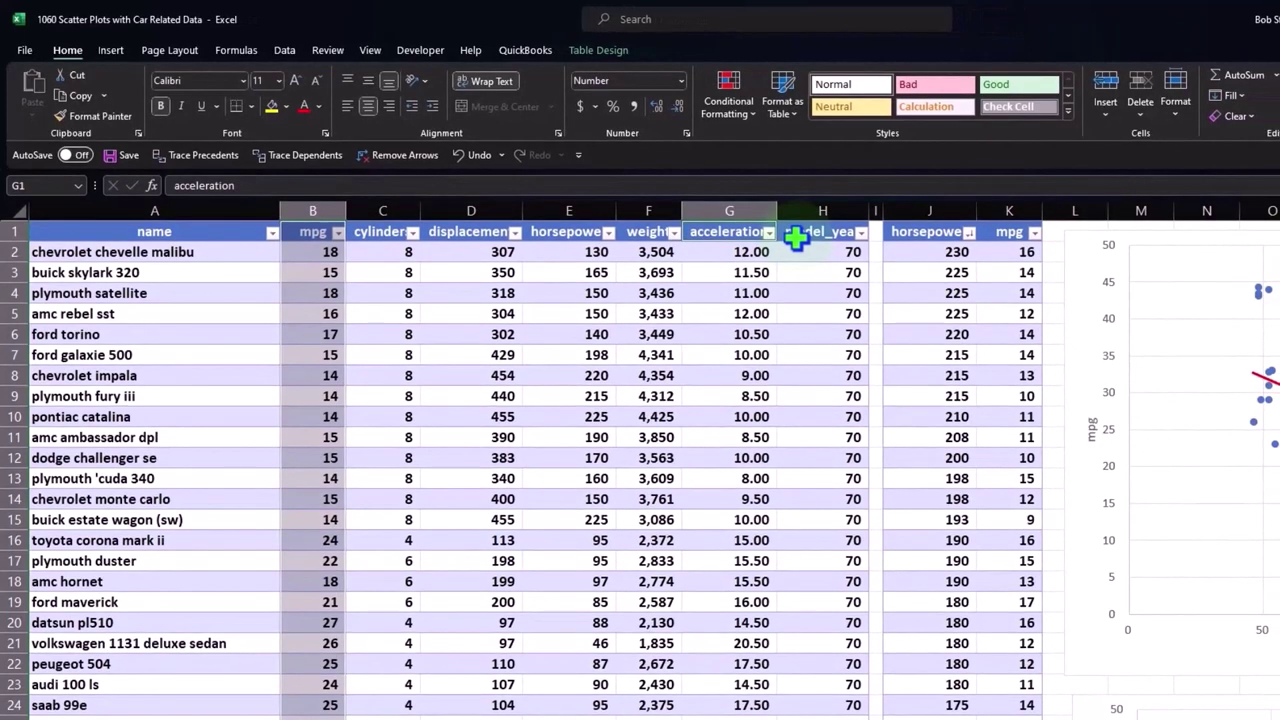
{"action": "scroll", "coordinate": [795, 237], "scroll_direction": "down", "scroll_amount": 20}
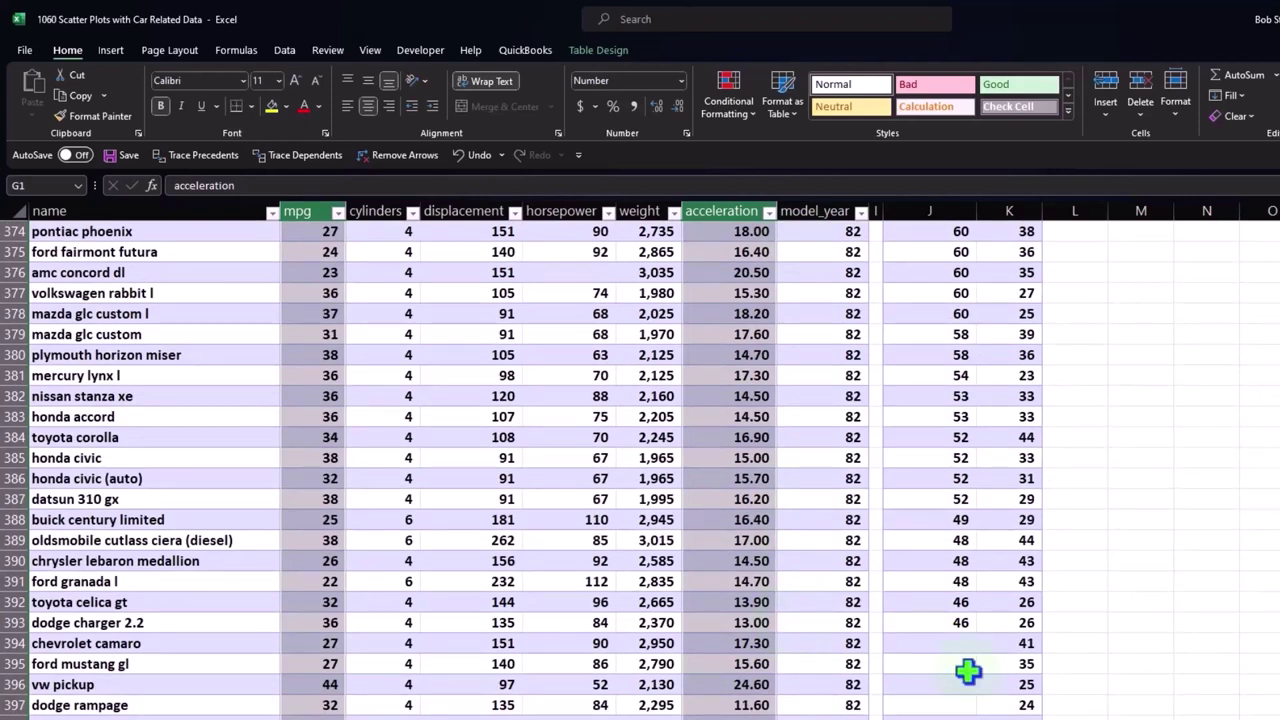
{"action": "scroll", "coordinate": [968, 671], "scroll_direction": "up", "scroll_amount": 20}
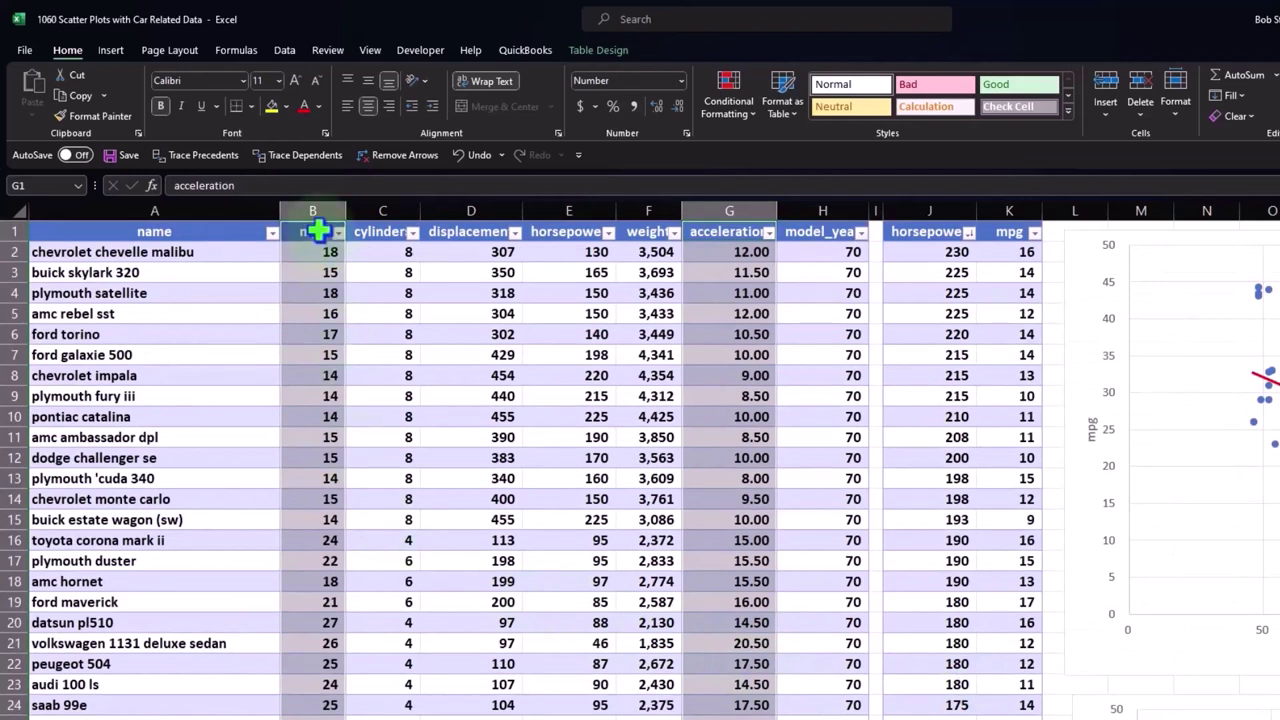
{"action": "left_click", "coordinate": [318, 231]}
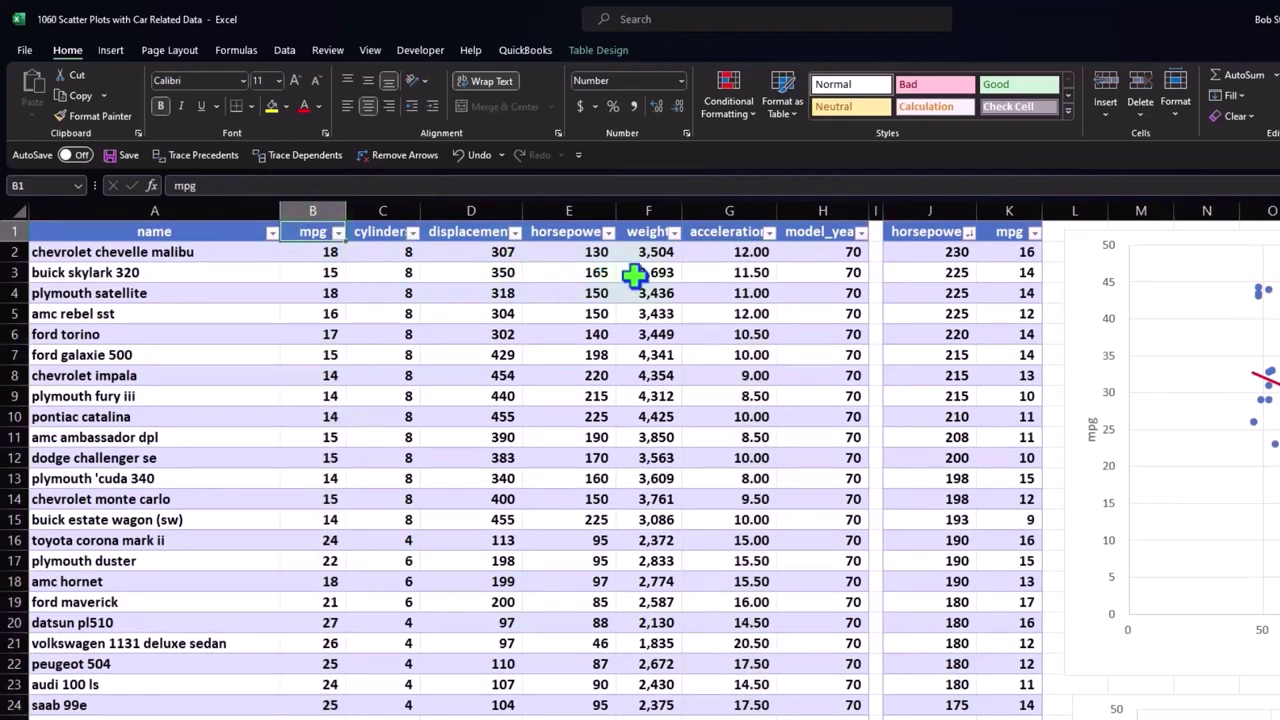
{"action": "left_click", "coordinate": [727, 233]}
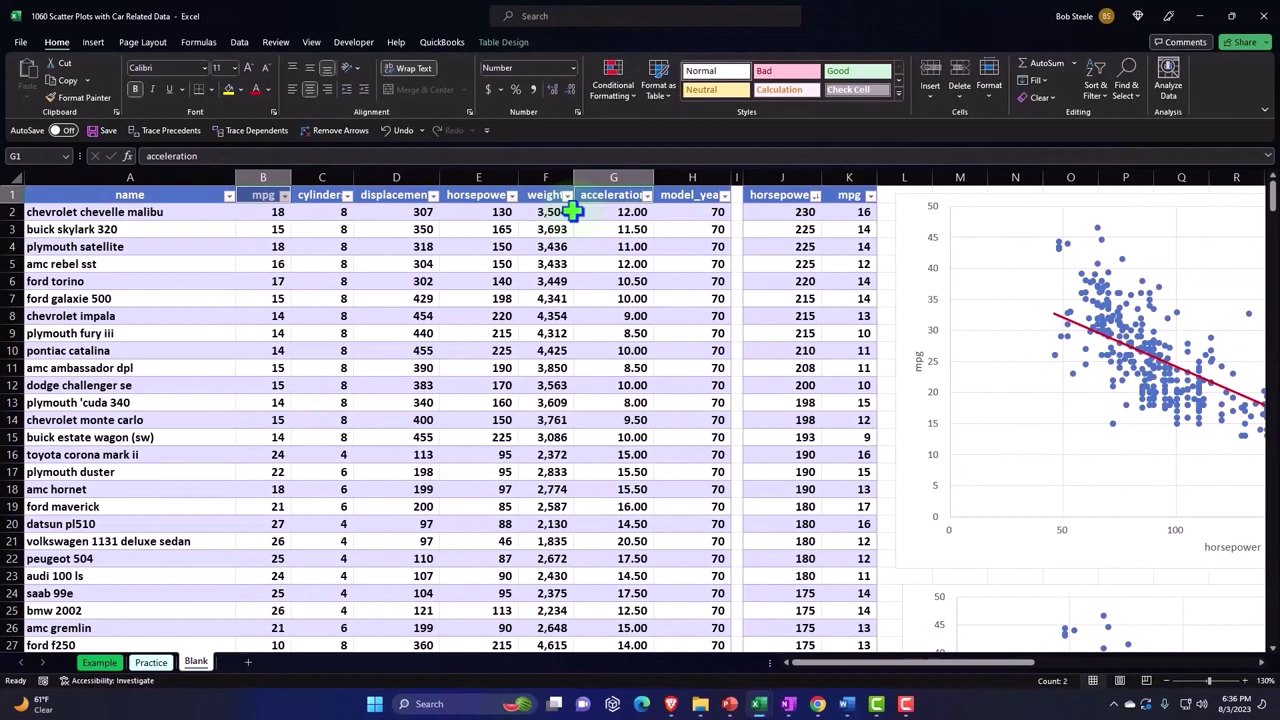
{"action": "key", "text": "ctrl+shift+Down"}
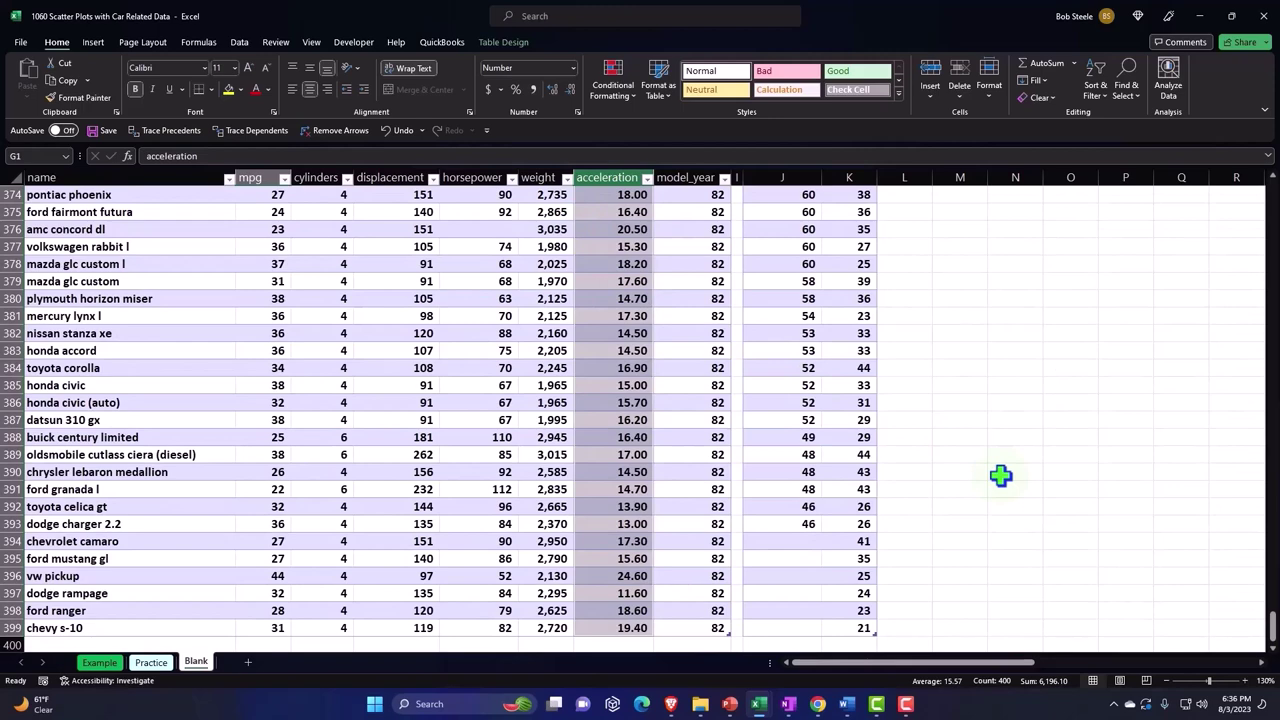
{"action": "key", "text": "ctrl+BackSpace"}
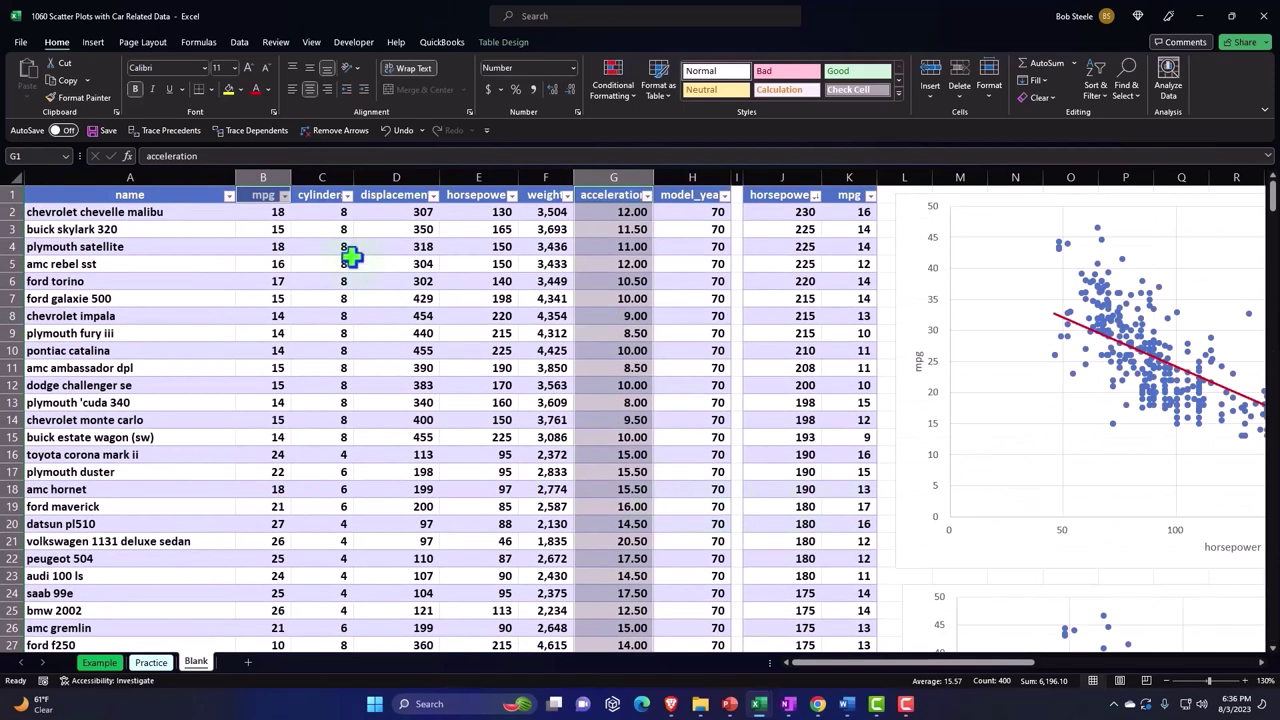
Add the mpg column from B1 to the last row to the selection, then return to the top.
{"action": "left_click", "coordinate": [263, 197], "text": "ctrl"}
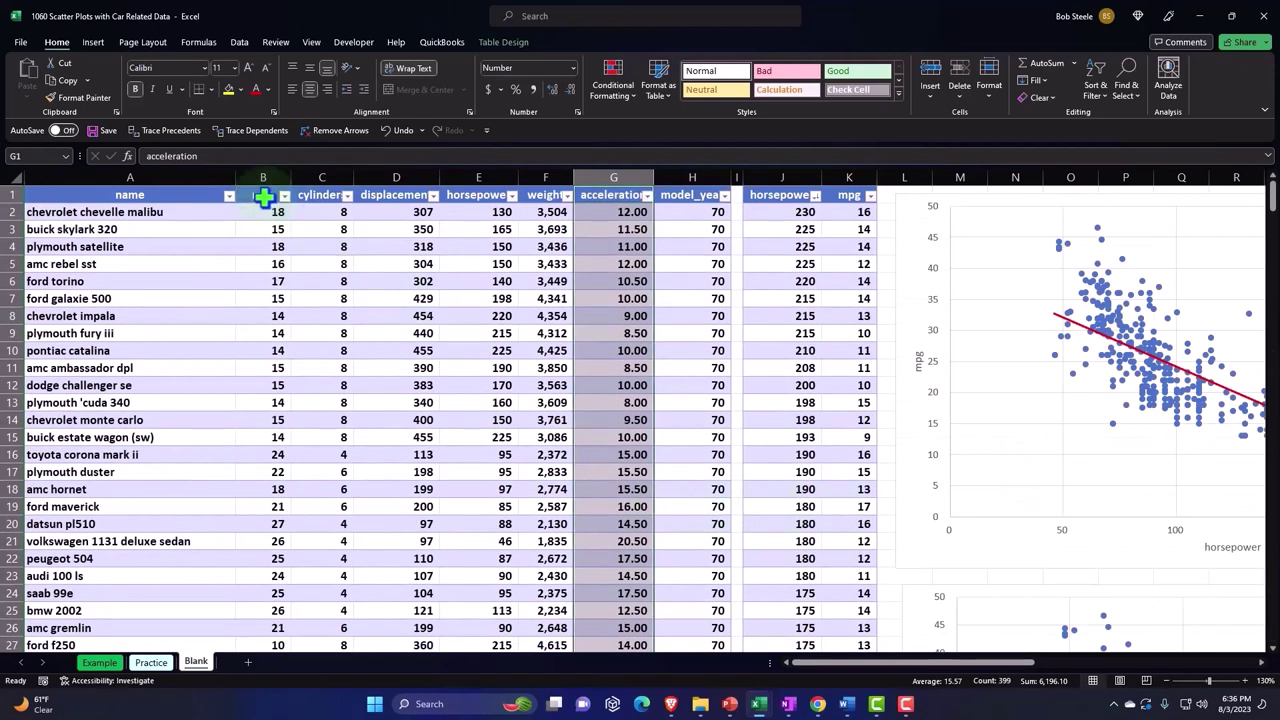
{"action": "left_click", "coordinate": [263, 197], "text": "ctrl"}
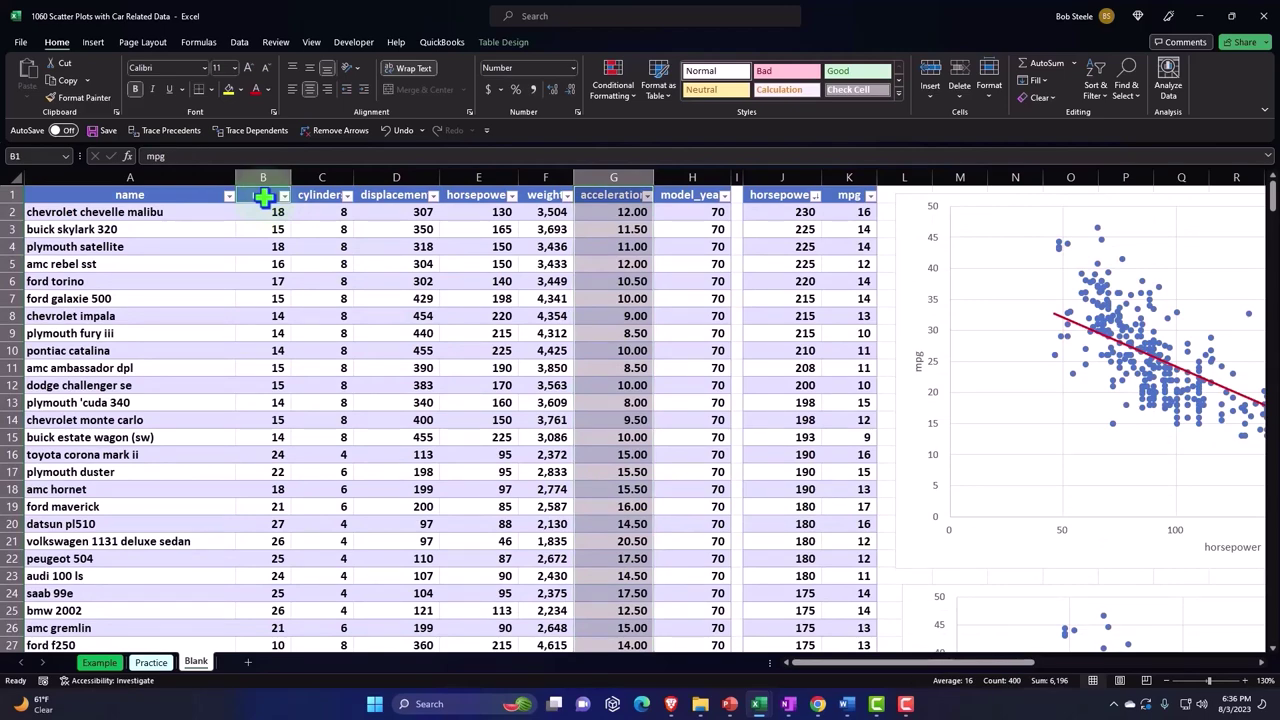
{"action": "key", "text": "ctrl+shift+Down"}
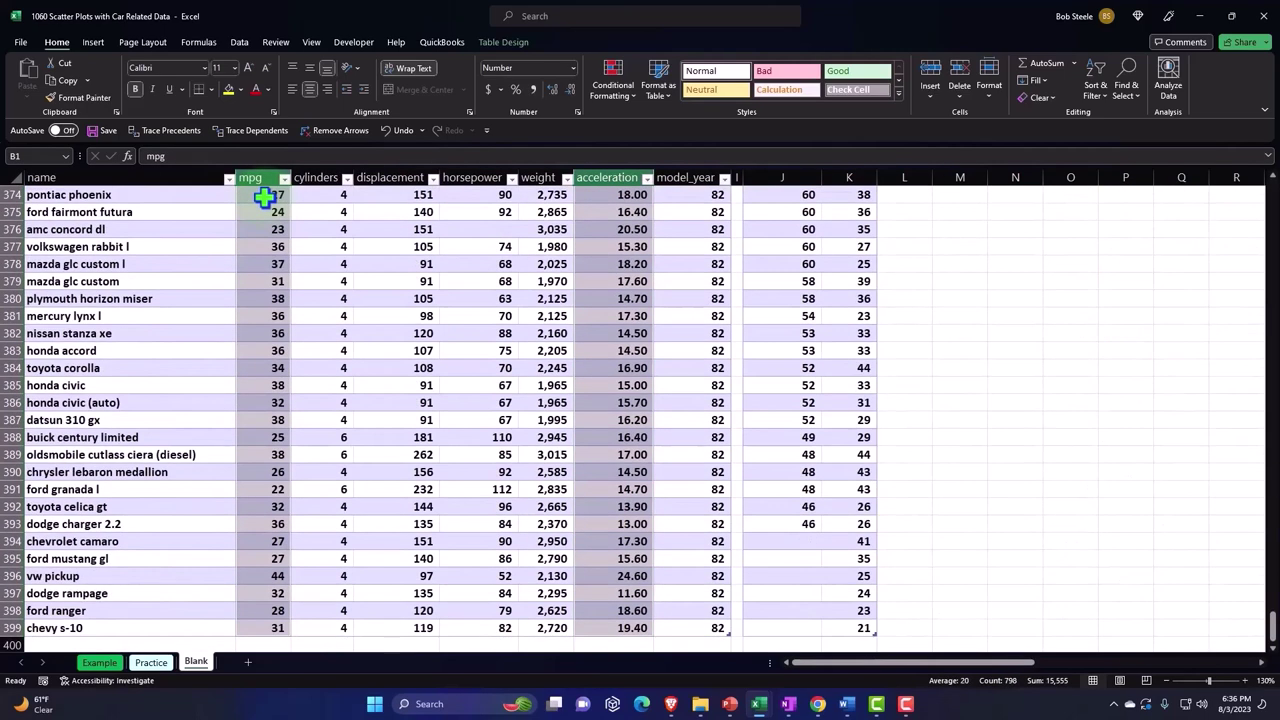
{"action": "key", "text": "ctrl+BackSpace"}
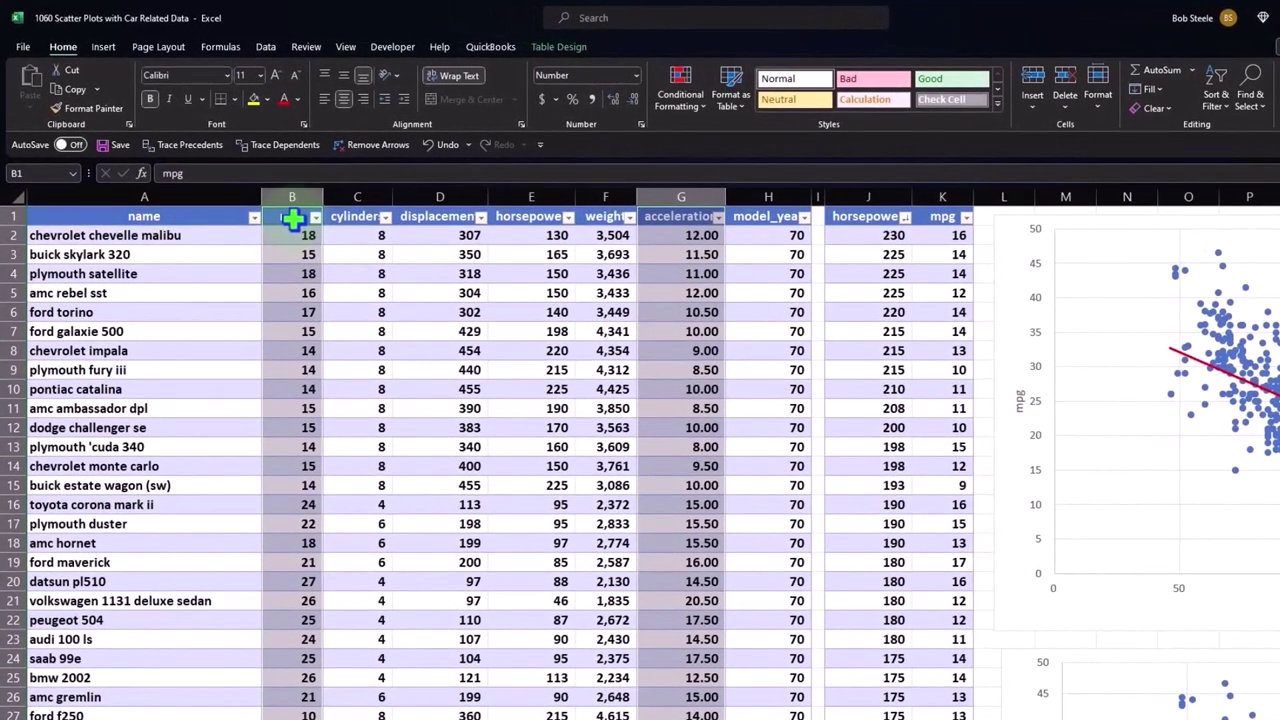
Open and dismiss the Insert Scatter chart list, then scroll right and down to view the example chart.
{"action": "left_click", "coordinate": [100, 50]}
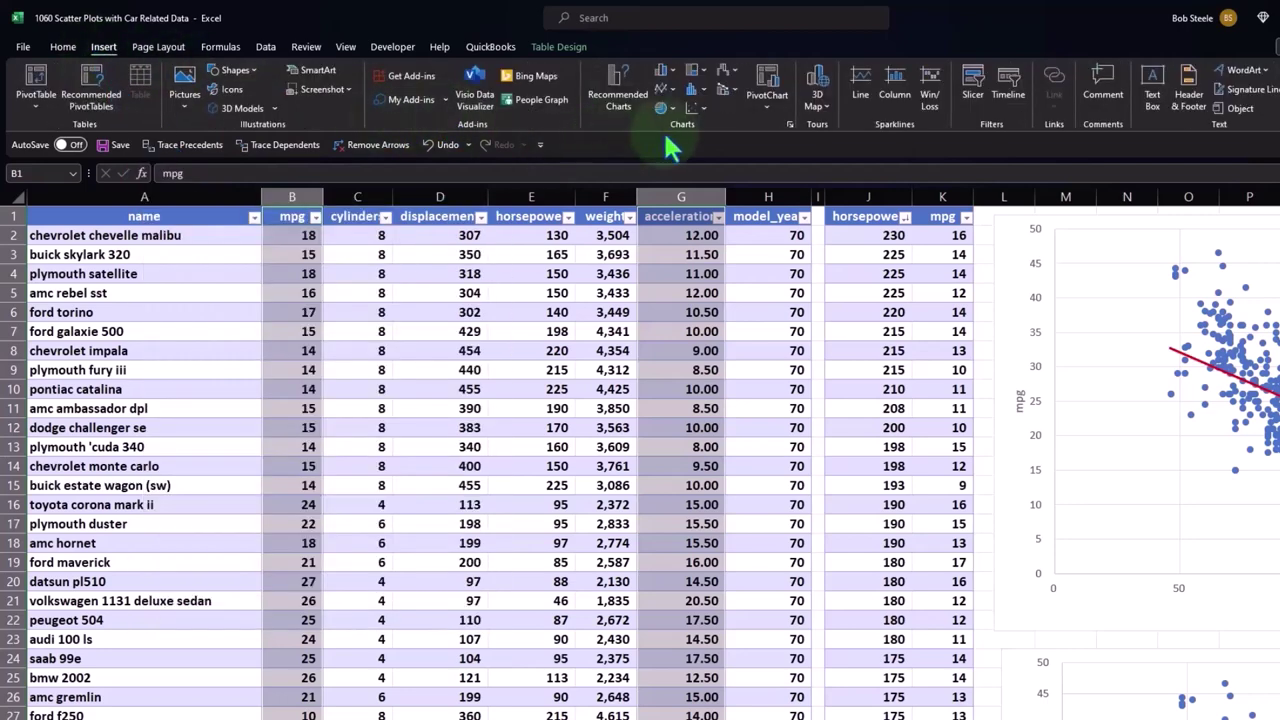
{"action": "left_click", "coordinate": [698, 108]}
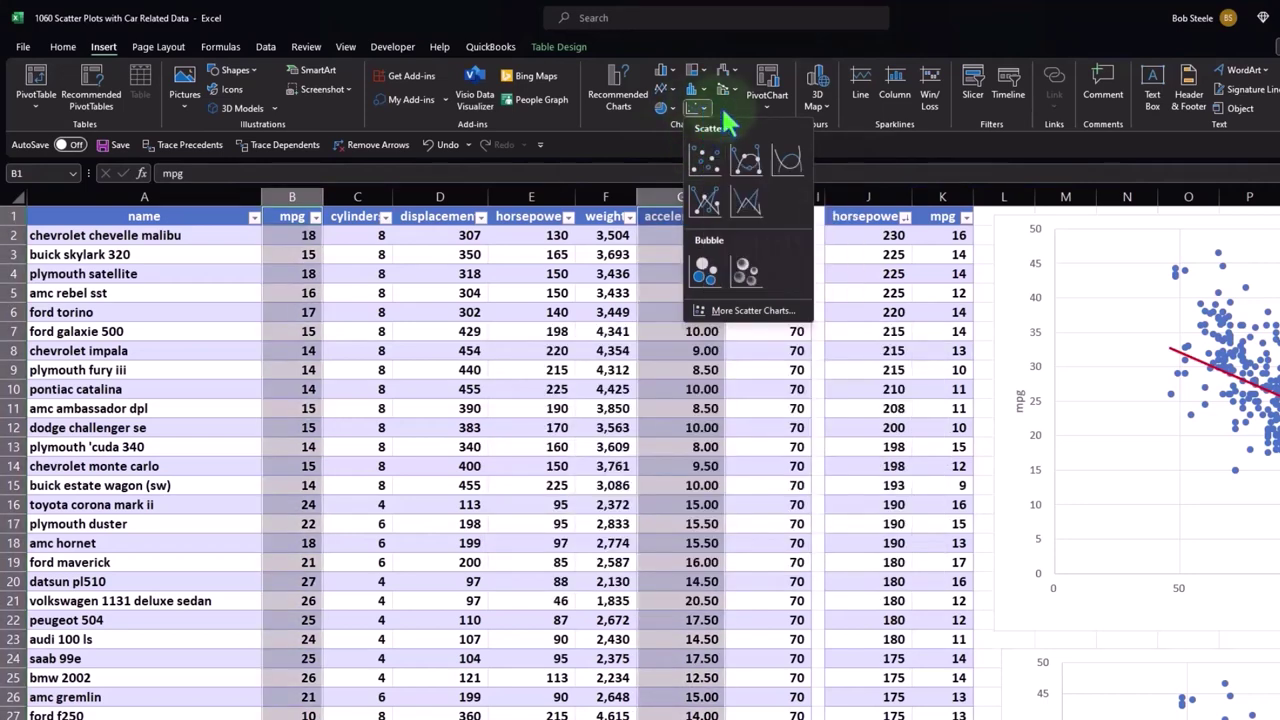
{"action": "left_click", "coordinate": [940, 22]}
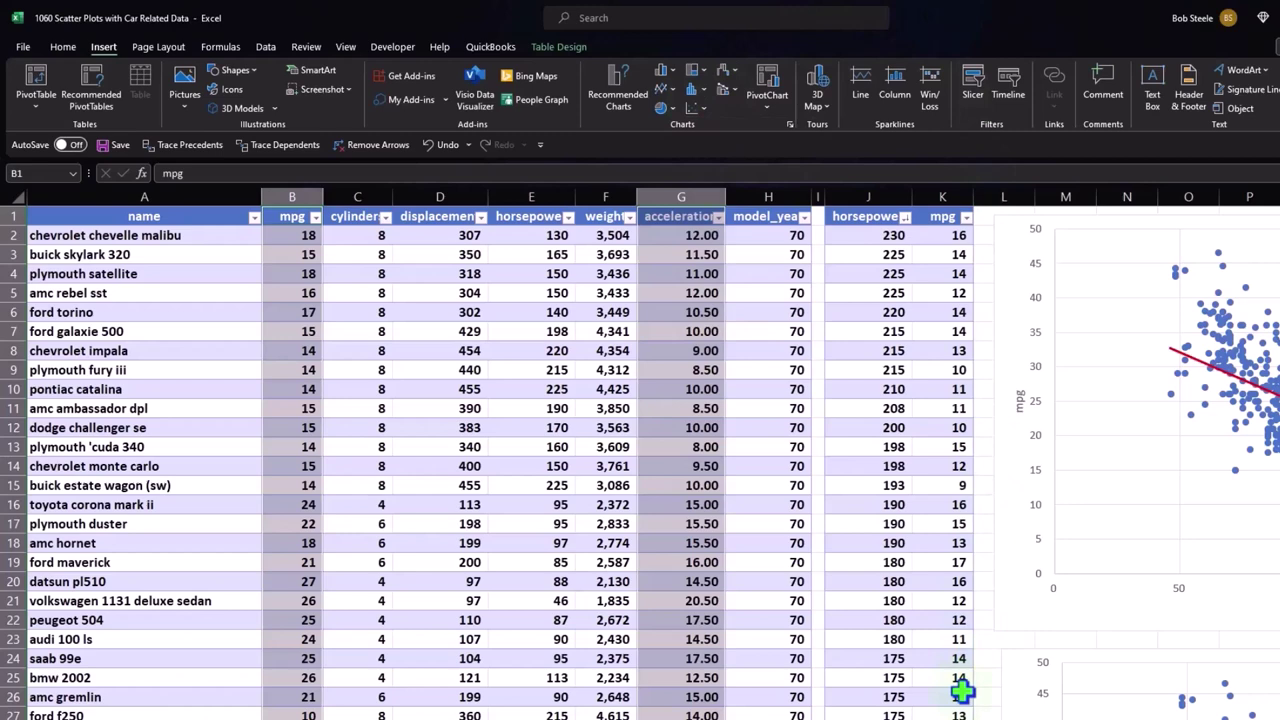
{"action": "scroll", "coordinate": [640, 450], "scroll_direction": "right", "scroll_amount": 8}
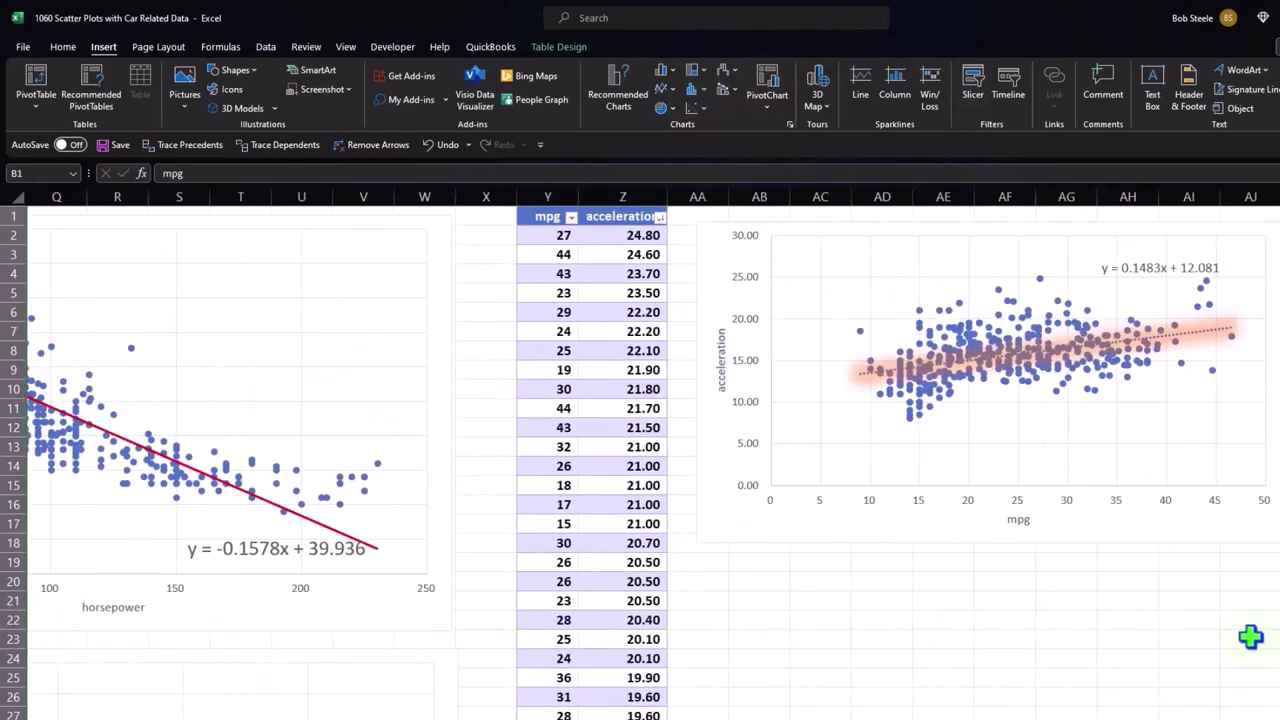
{"action": "scroll", "coordinate": [1250, 637], "scroll_direction": "down", "scroll_amount": 4}
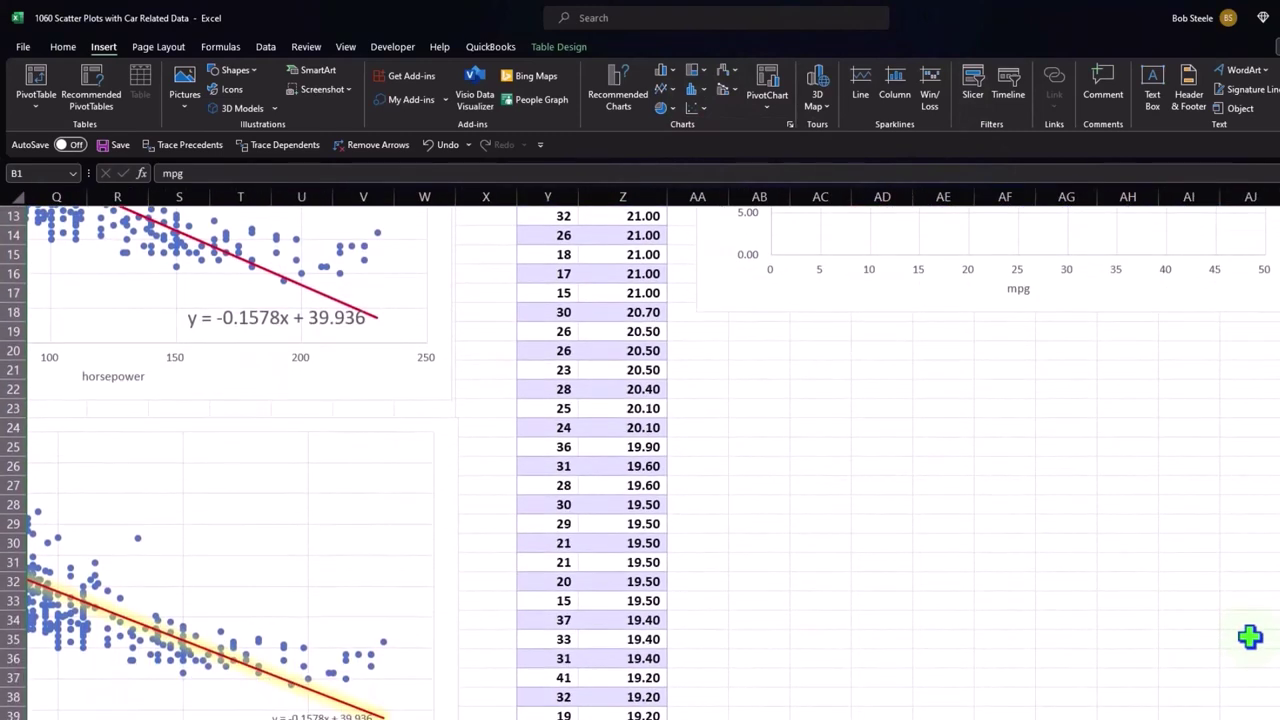
{"action": "scroll", "coordinate": [1250, 637], "scroll_direction": "down", "scroll_amount": 1}
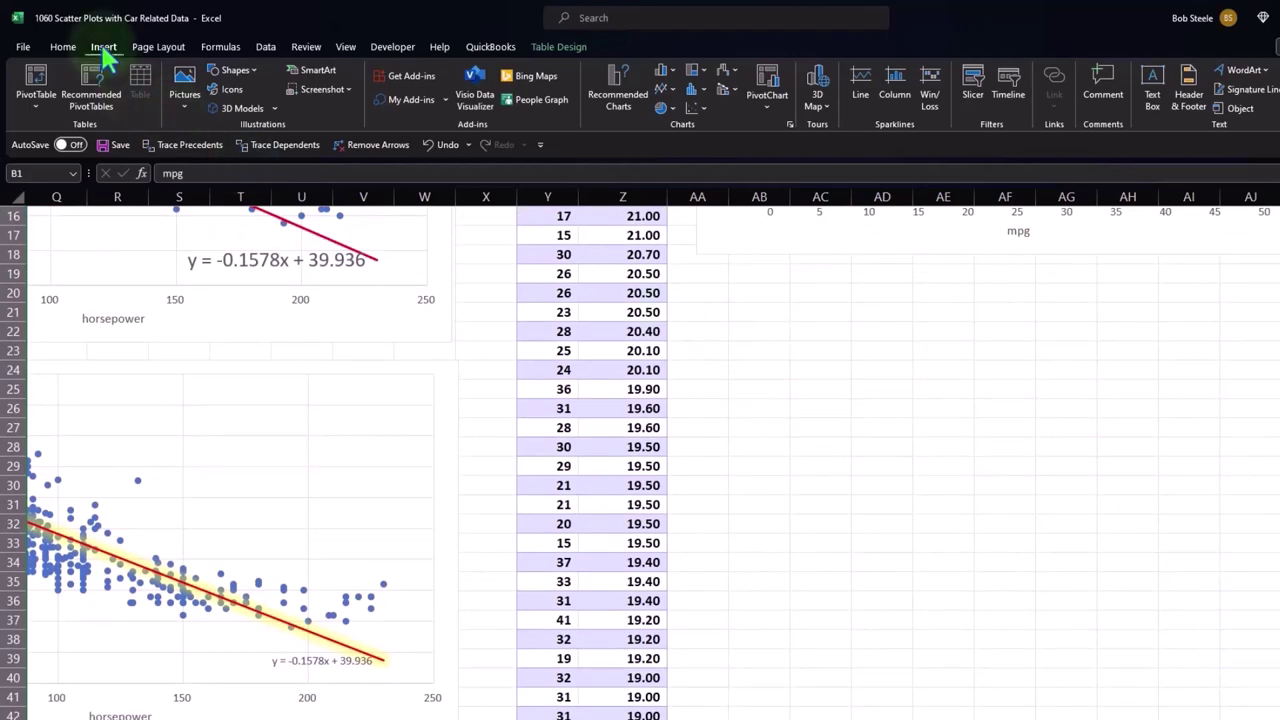
Insert a plain scatter chart, move it beside the mpg/acceleration table, enlarge it and delete its title.
{"action": "left_click", "coordinate": [693, 108]}
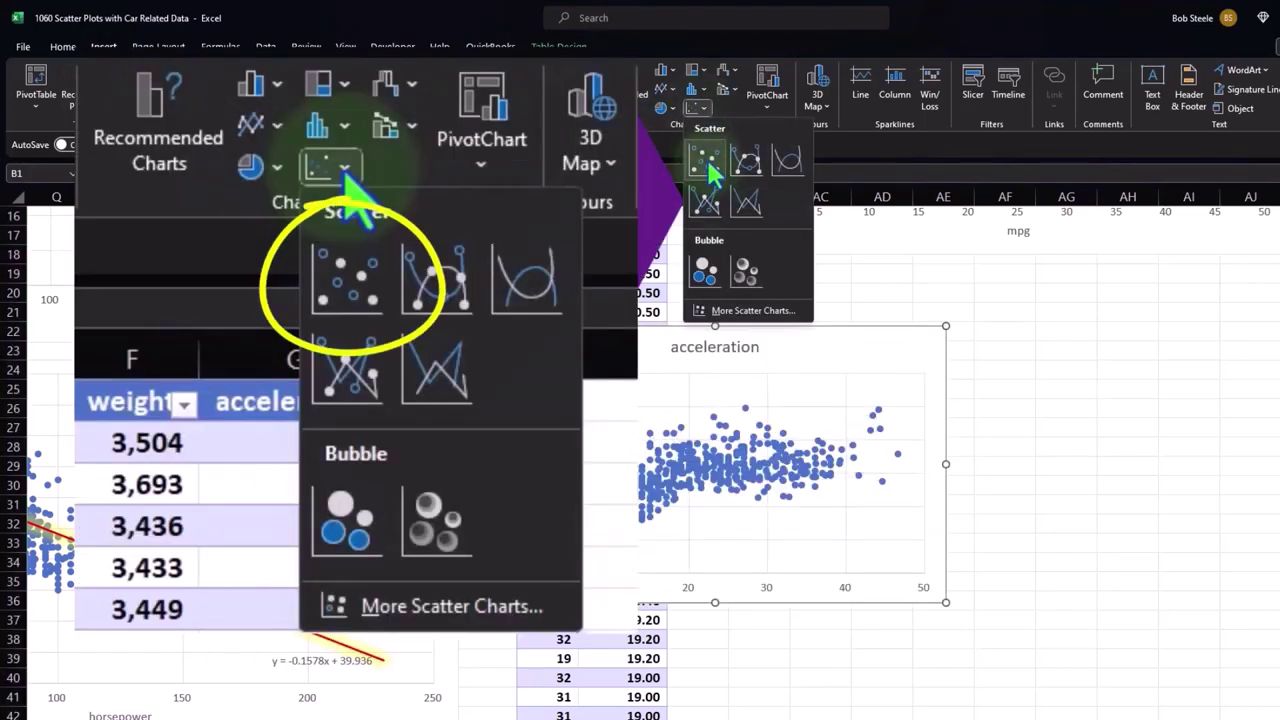
{"action": "left_click", "coordinate": [706, 163]}
{"action": "left_click_drag", "start_coordinate": [523, 349], "coordinate": [734, 323]}
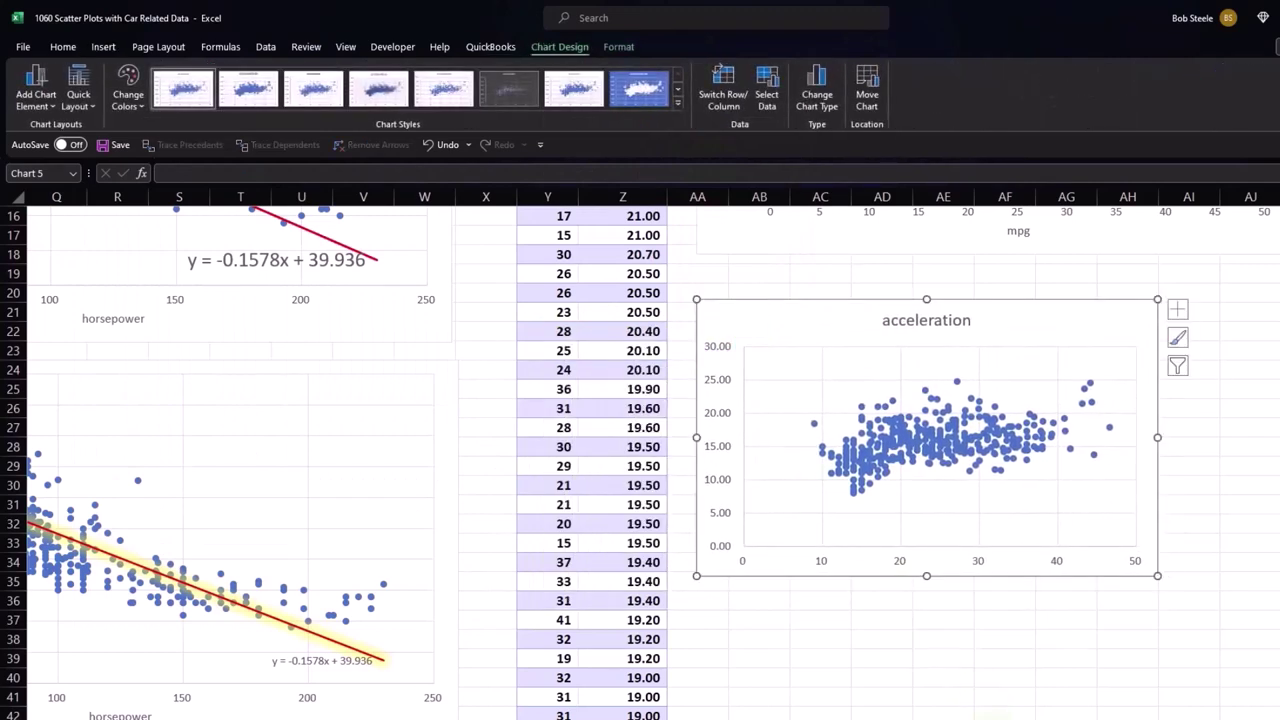
{"action": "scroll", "coordinate": [640, 450], "scroll_direction": "right", "scroll_amount": 1}
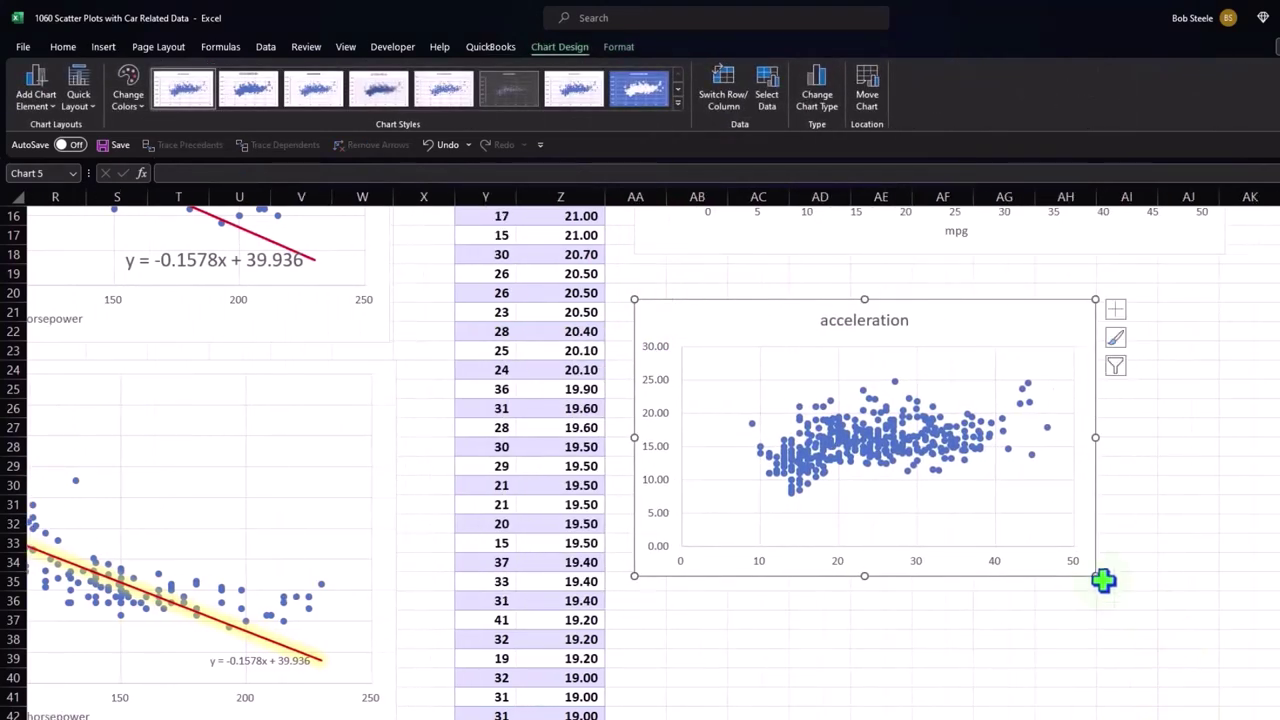
{"action": "left_click_drag", "start_coordinate": [1092, 572], "coordinate": [1218, 633]}
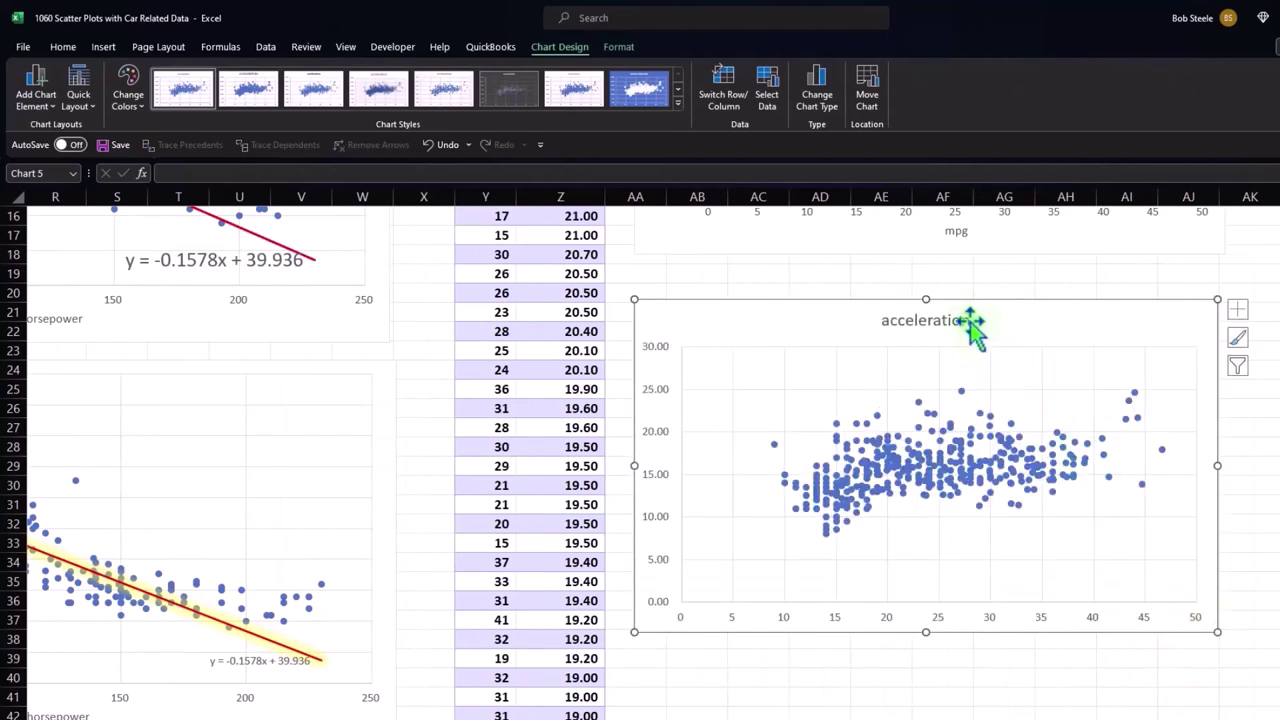
{"action": "key", "text": "Delete"}
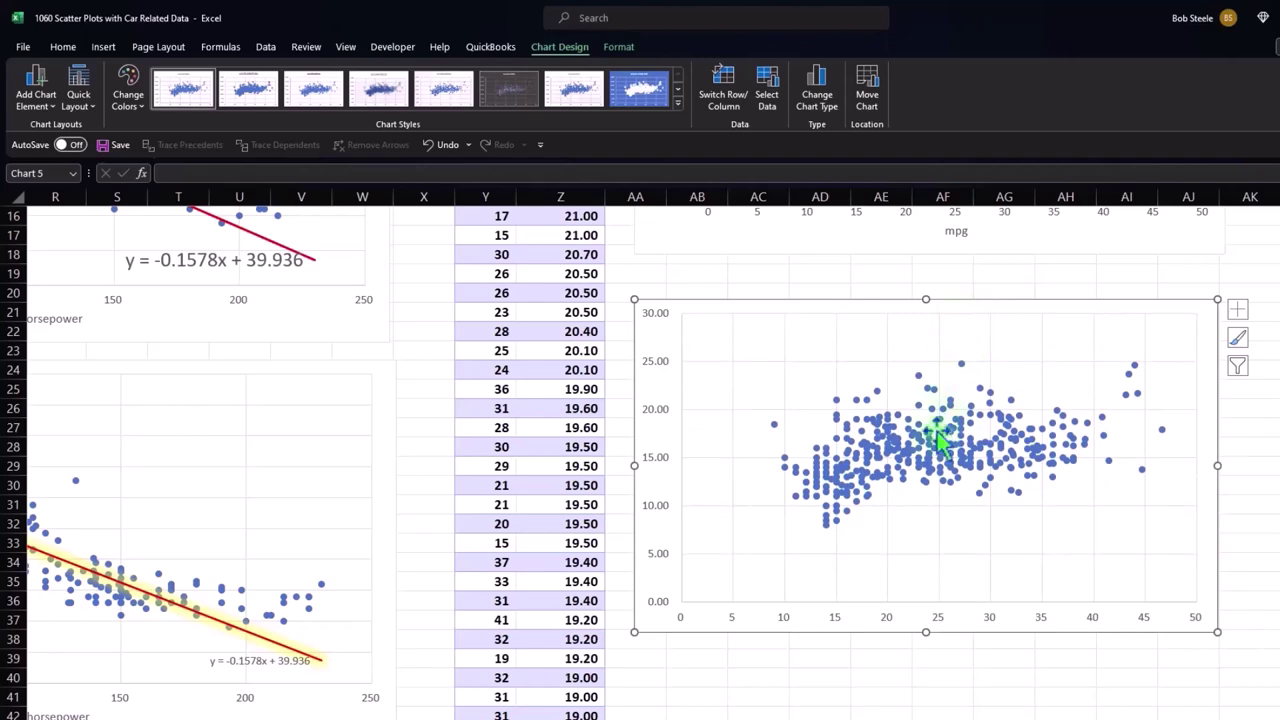
{"action": "left_click", "coordinate": [1238, 310]}
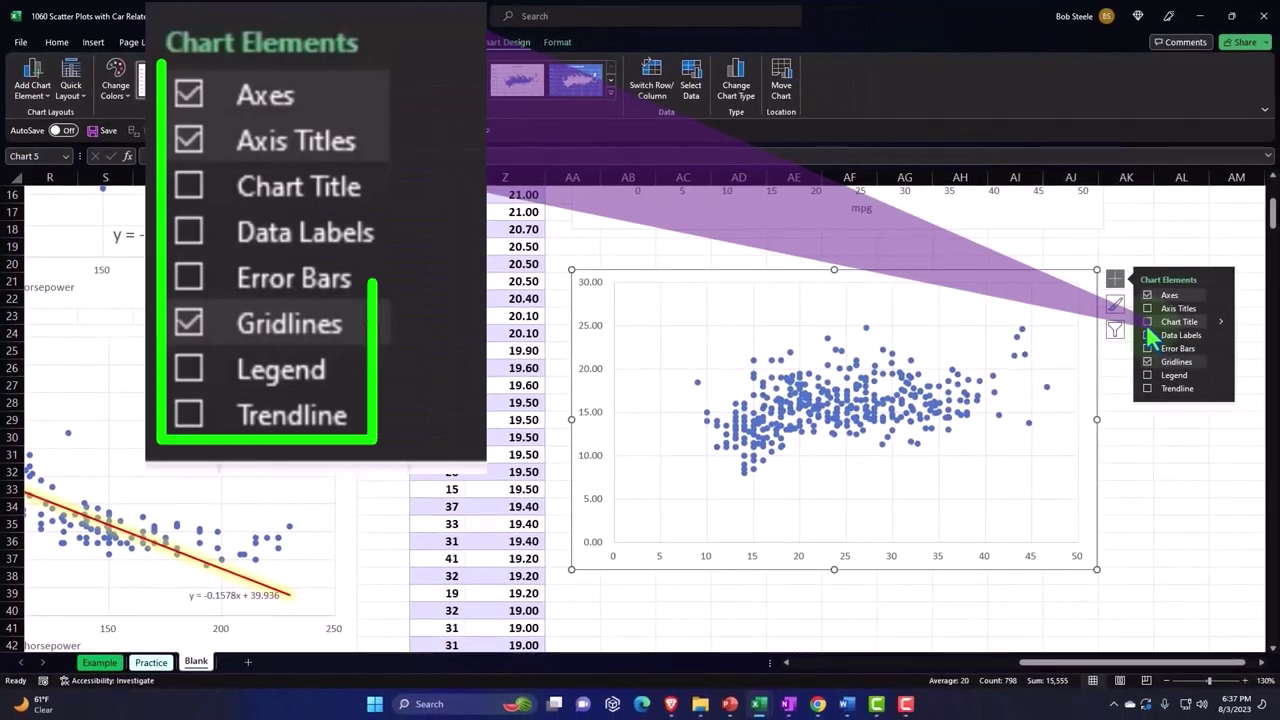
Add axis titles to the chart and link the horizontal title to the mpg header cell.
{"action": "left_click", "coordinate": [1189, 333]}
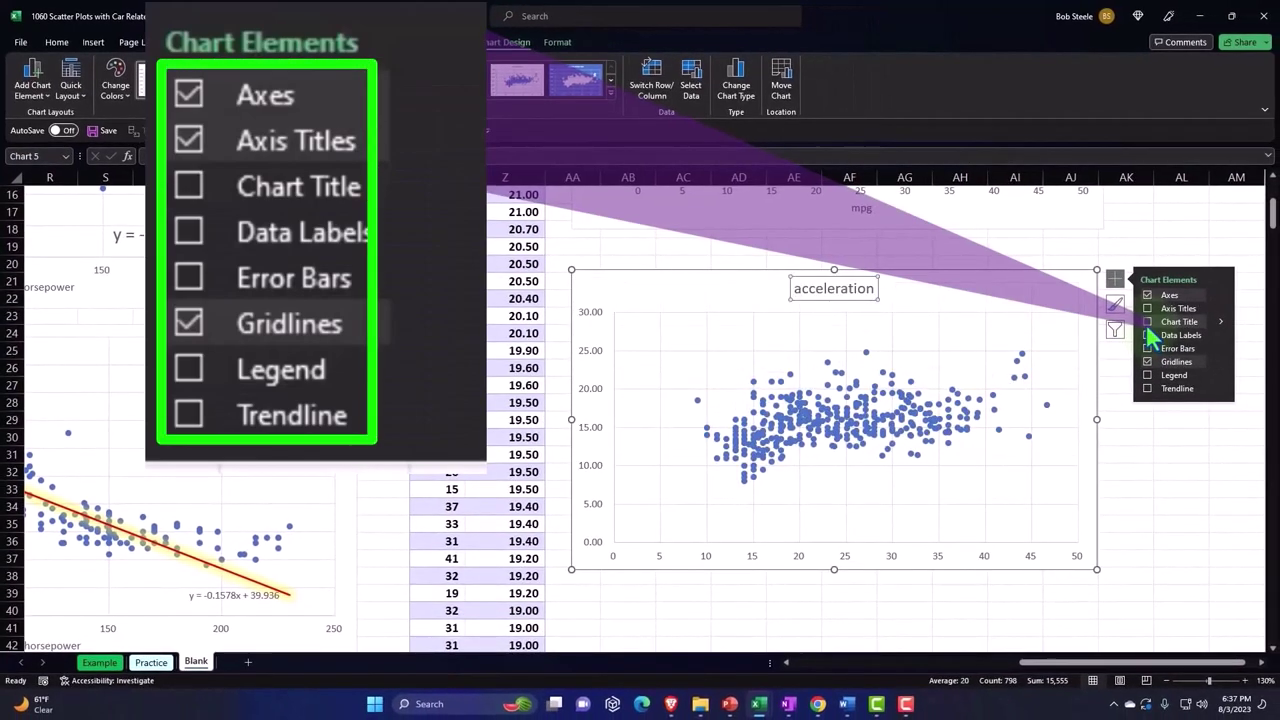
{"action": "left_click", "coordinate": [1147, 321]}
{"action": "left_click", "coordinate": [1147, 308]}
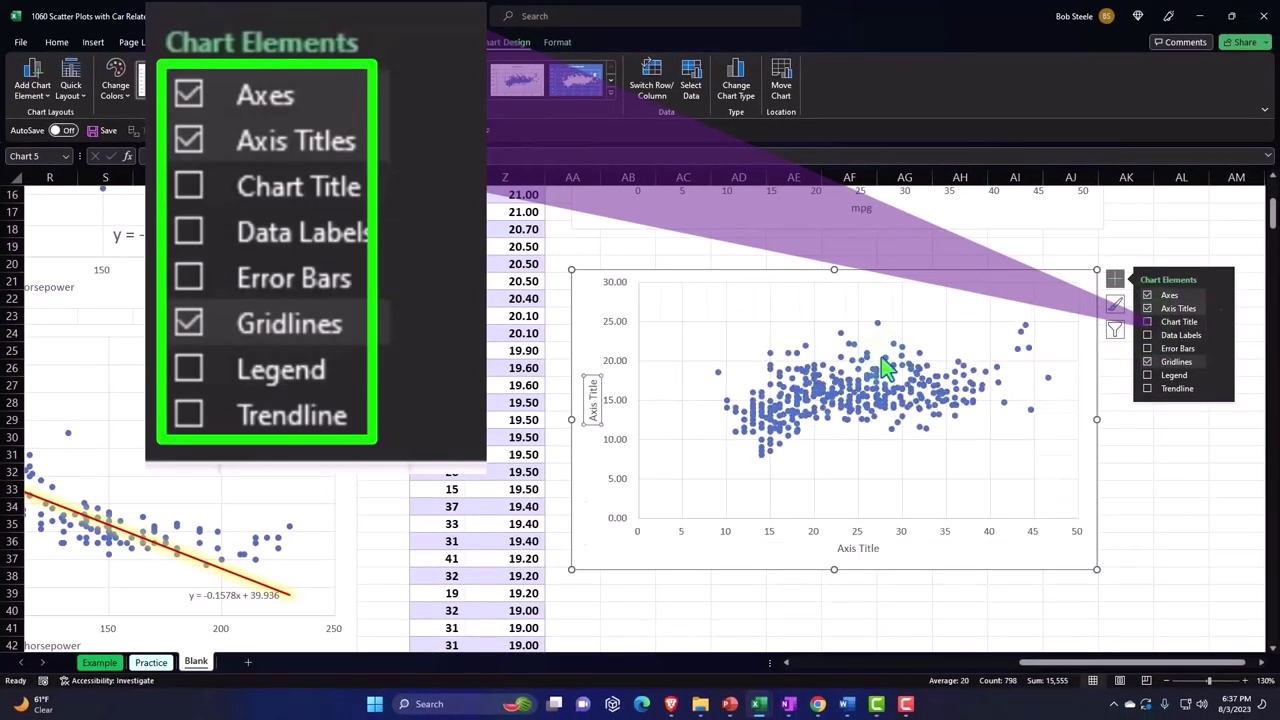
{"action": "left_click", "coordinate": [878, 550]}
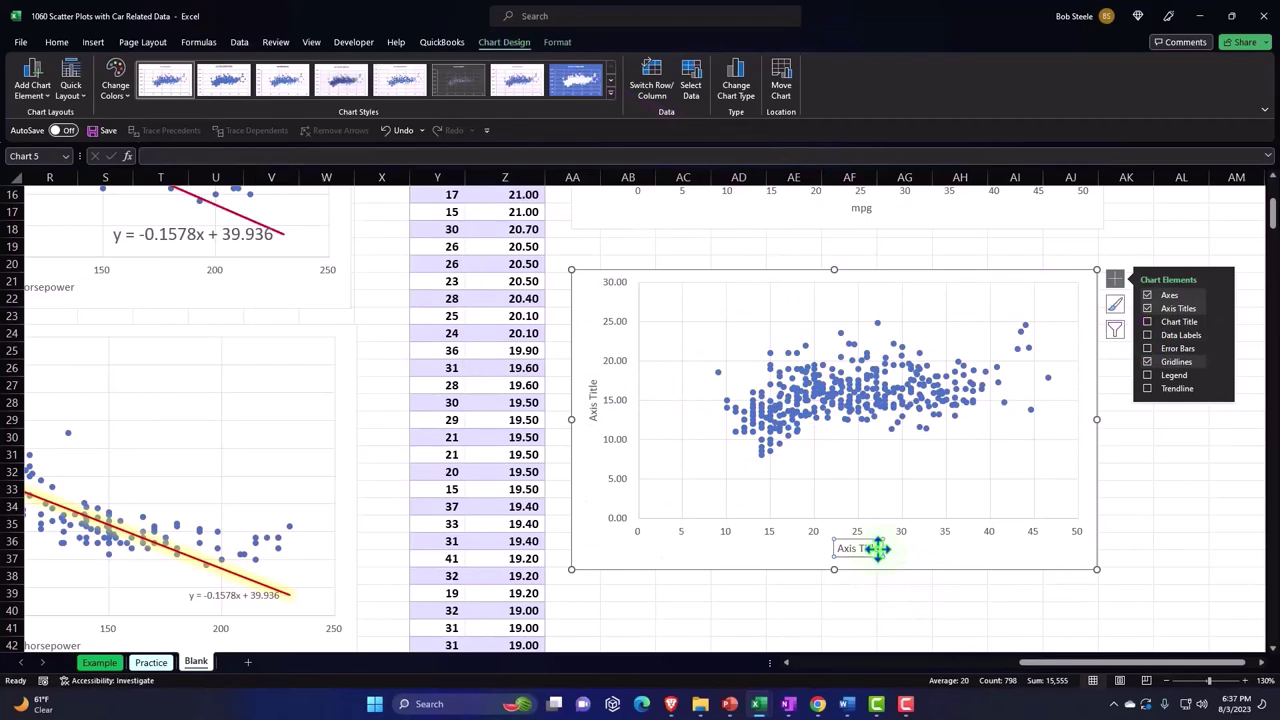
{"action": "type", "text": "="}
{"action": "scroll", "coordinate": [645, 538], "scroll_direction": "up", "scroll_amount": 5}
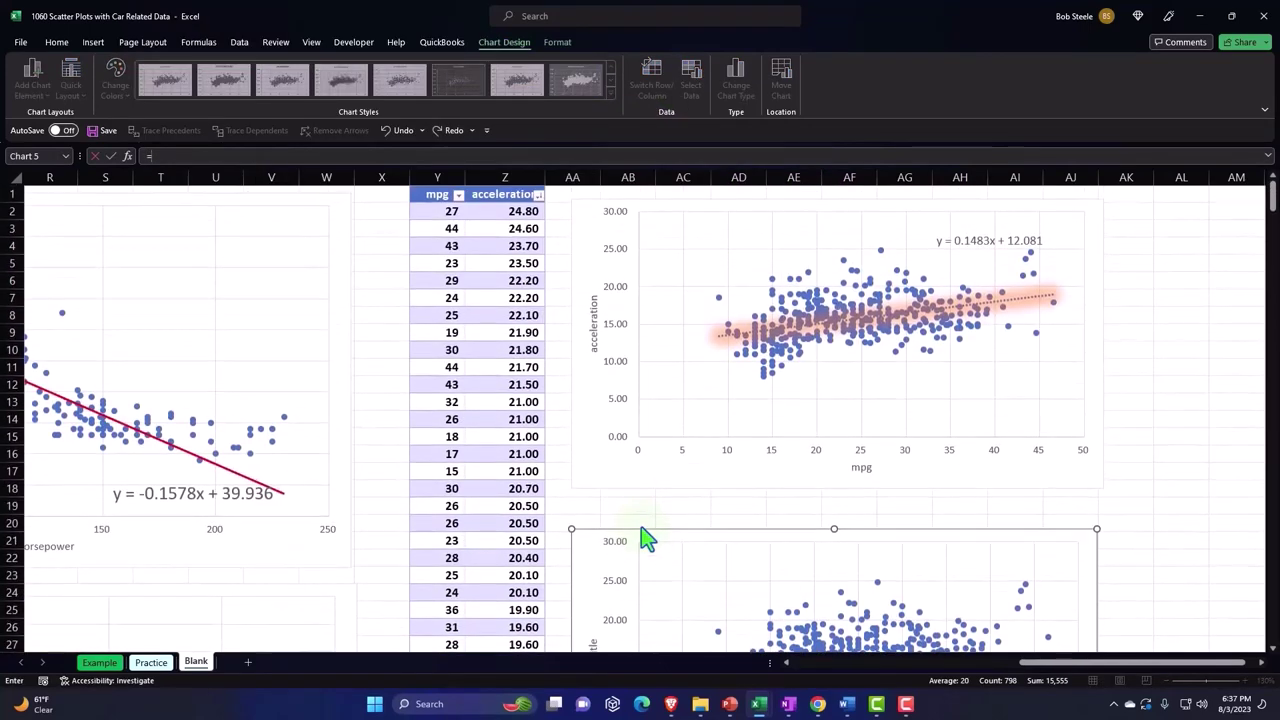
{"action": "key", "text": "Left"}
{"action": "key", "text": "Left"}
{"action": "key", "text": "Left"}
{"action": "key", "text": "Left"}
{"action": "key", "text": "Left"}
{"action": "key", "text": "Left"}
{"action": "key", "text": "Left"}
{"action": "key", "text": "Left"}
{"action": "key", "text": "Left"}
{"action": "key", "text": "Left"}
{"action": "key", "text": "Left"}
{"action": "key", "text": "Left"}
{"action": "key", "text": "Left"}
{"action": "key", "text": "Left"}
{"action": "key", "text": "Left"}
{"action": "key", "text": "Left"}
{"action": "key", "text": "Left"}
{"action": "key", "text": "Left"}
{"action": "key", "text": "Left"}
{"action": "key", "text": "Left"}
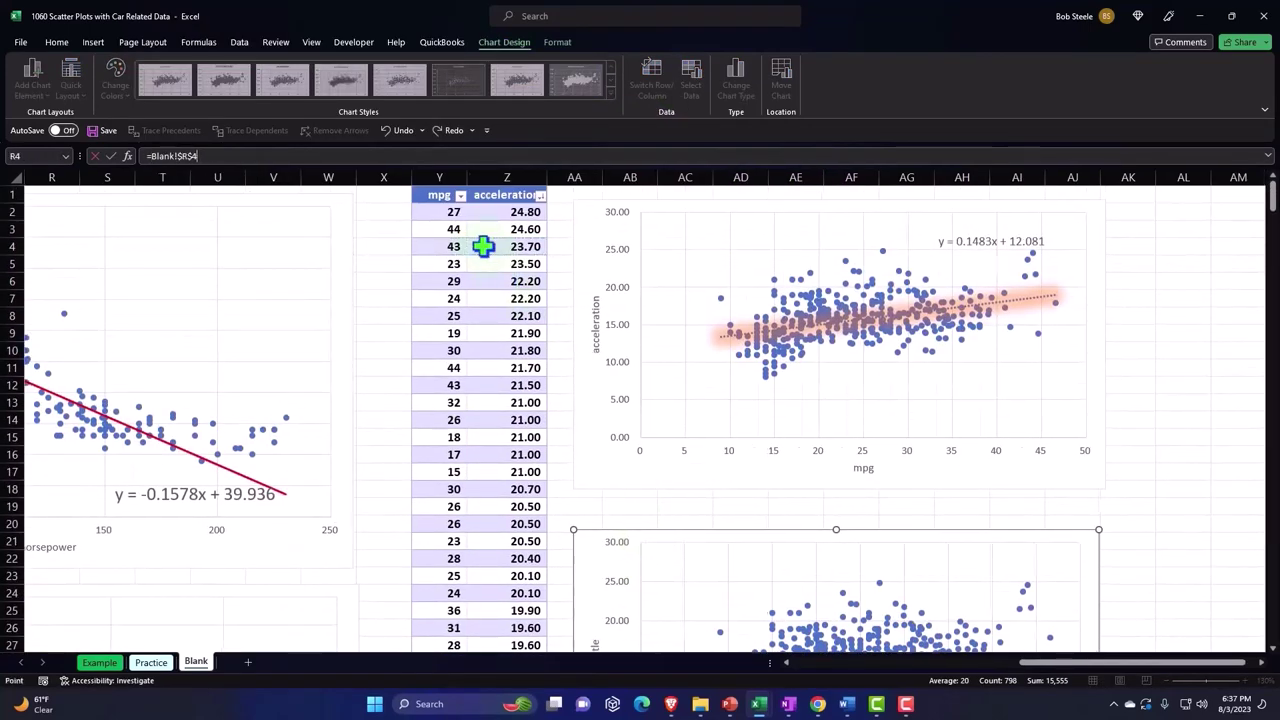
{"action": "key", "text": "Right"}
{"action": "key", "text": "Right"}
{"action": "key", "text": "Up"}
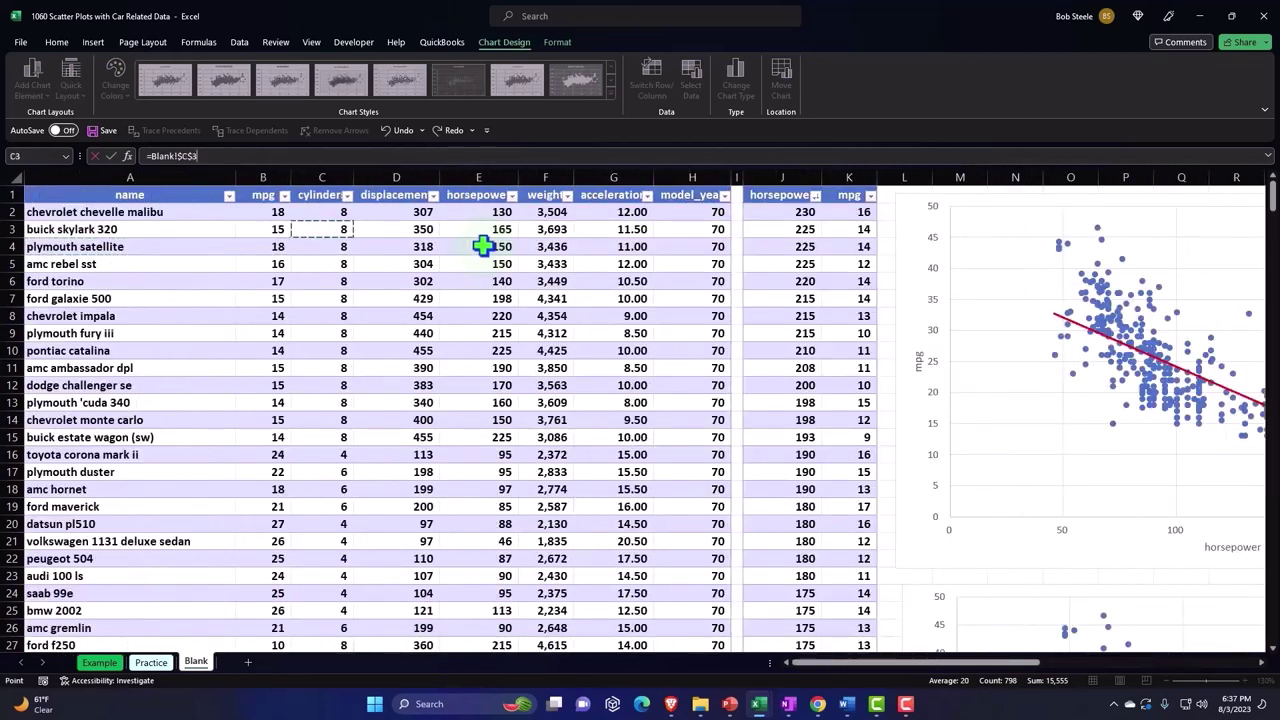
{"action": "key", "text": "Return"}
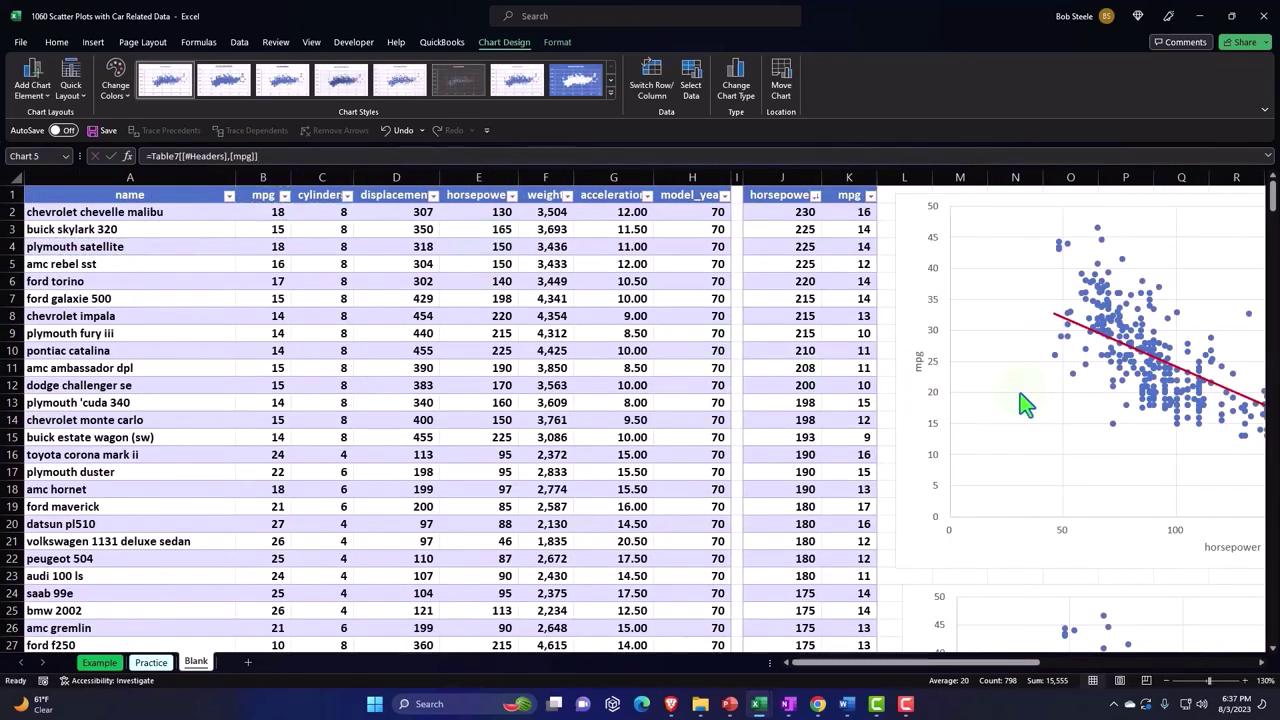
Link the vertical axis title to the acceleration header cell so it reads acceleration.
{"action": "scroll", "coordinate": [1025, 403], "scroll_direction": "down", "scroll_amount": 4}
{"action": "scroll", "coordinate": [980, 543], "scroll_direction": "down", "scroll_amount": 3}
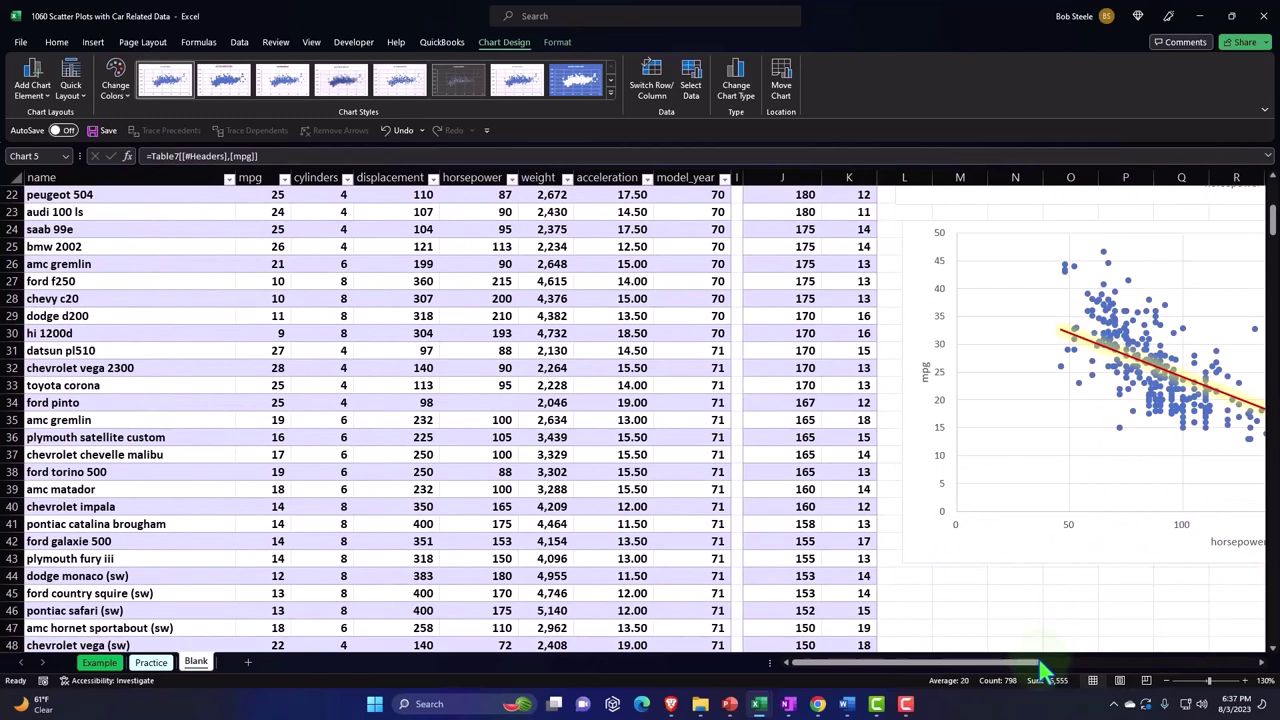
{"action": "left_click_drag", "start_coordinate": [1040, 665], "coordinate": [1250, 665]}
{"action": "scroll", "coordinate": [1023, 540], "scroll_direction": "up", "scroll_amount": 2}
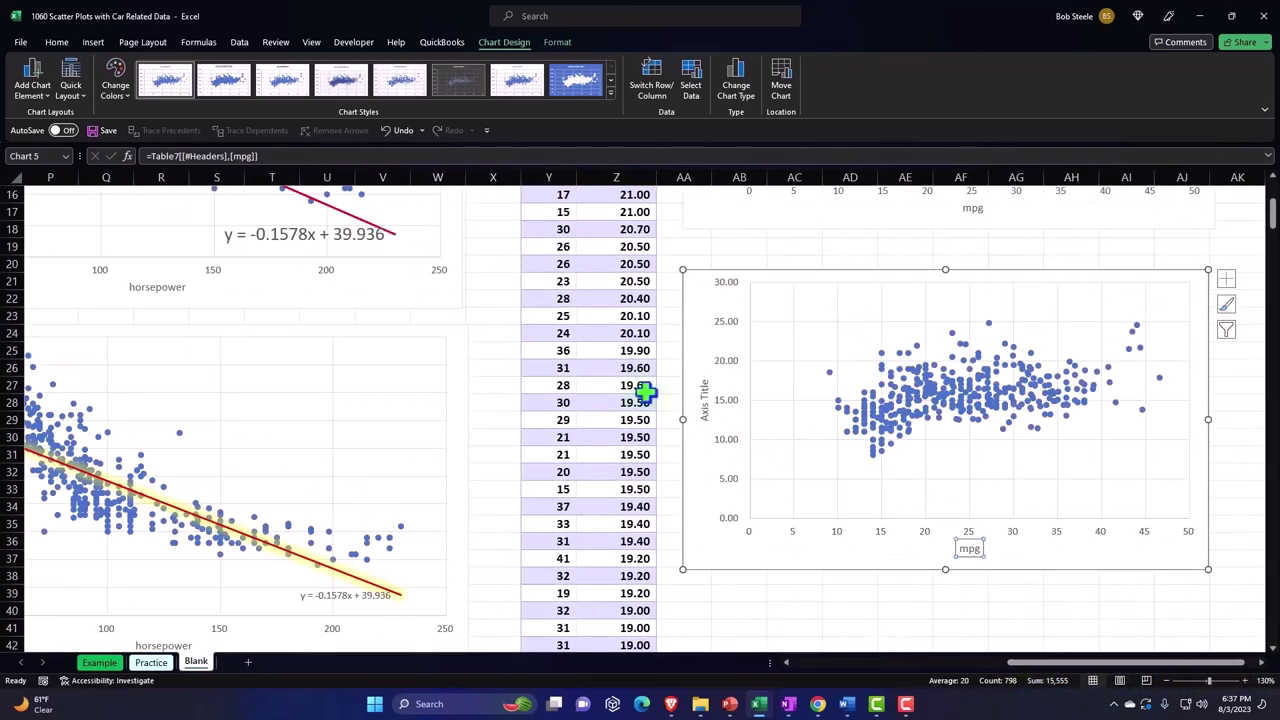
{"action": "left_click", "coordinate": [697, 393]}
{"action": "type", "text": "="}
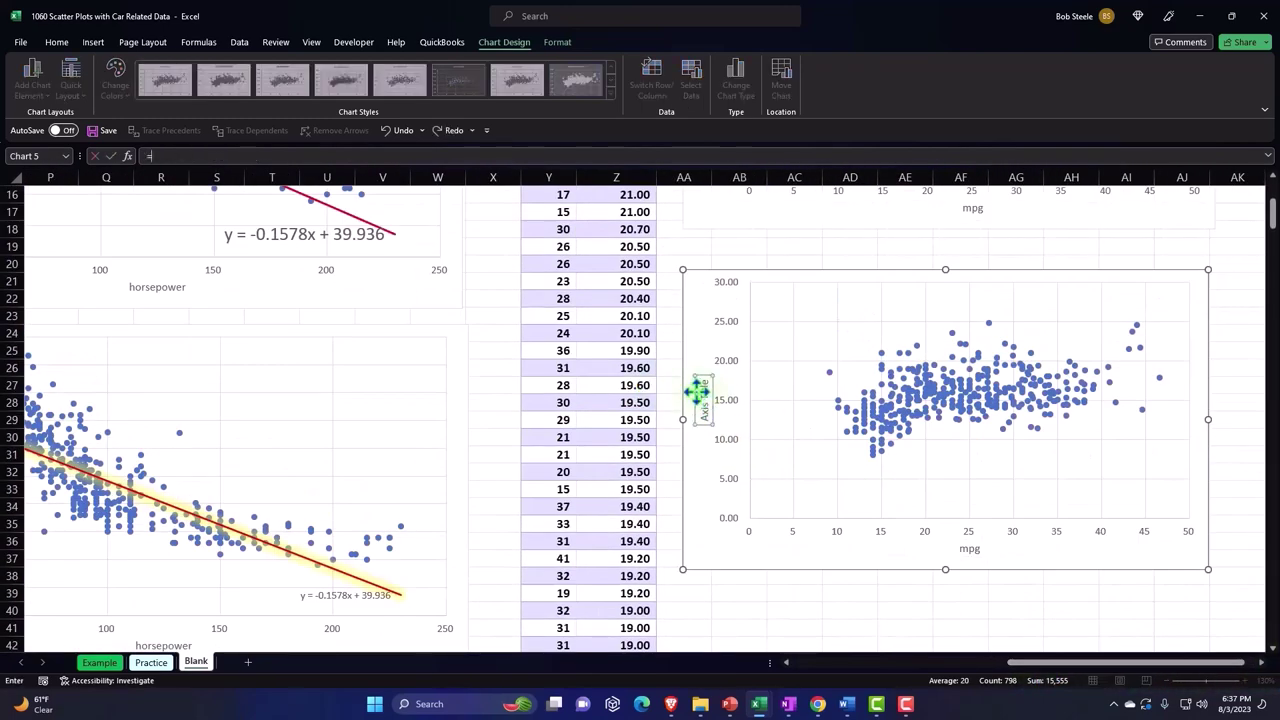
{"action": "scroll", "coordinate": [697, 393], "scroll_direction": "up", "scroll_amount": 5}
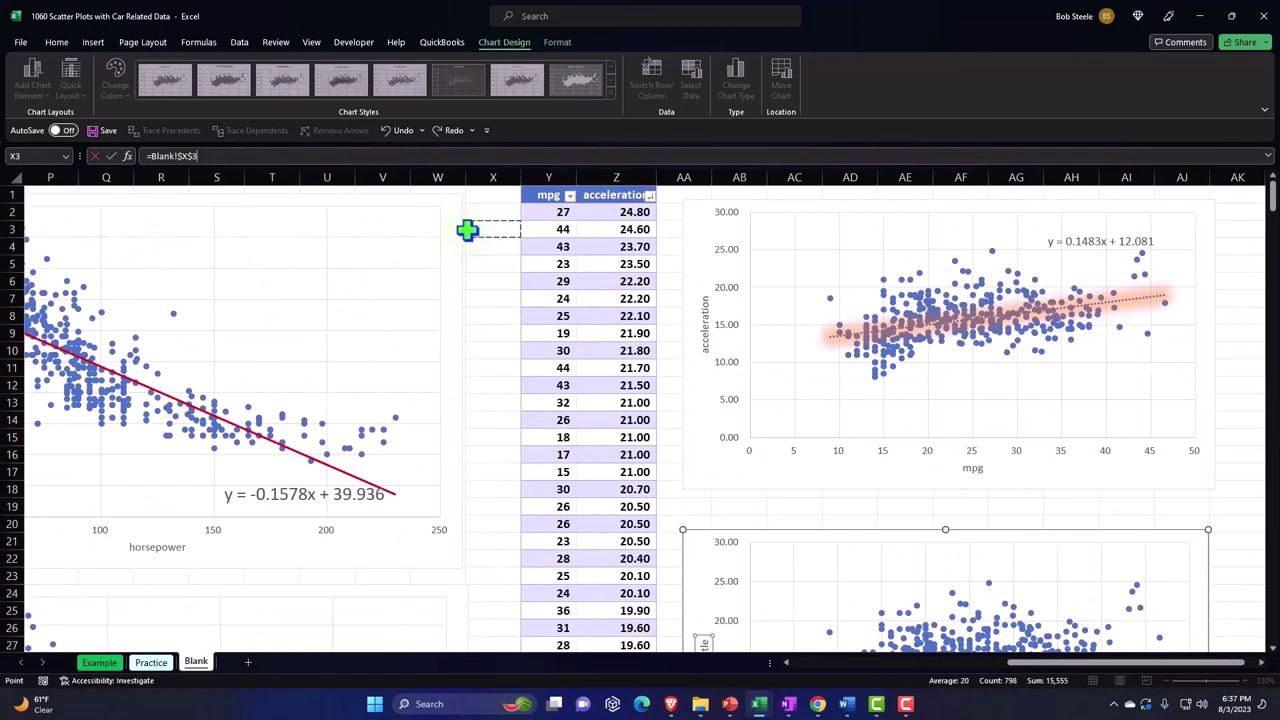
{"action": "key", "text": "Home"}
{"action": "key", "text": "Up"}
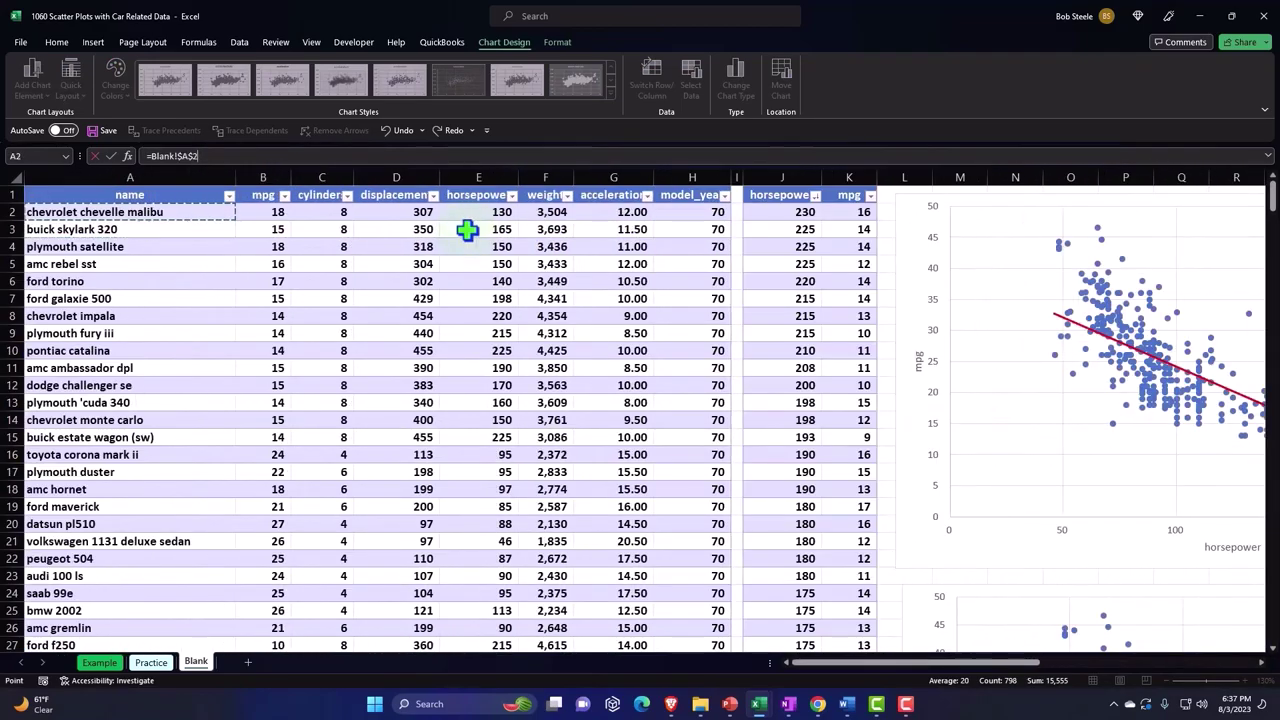
{"action": "key", "text": "Right"}
{"action": "key", "text": "Right"}
{"action": "key", "text": "Up"}
{"action": "key", "text": "Right"}
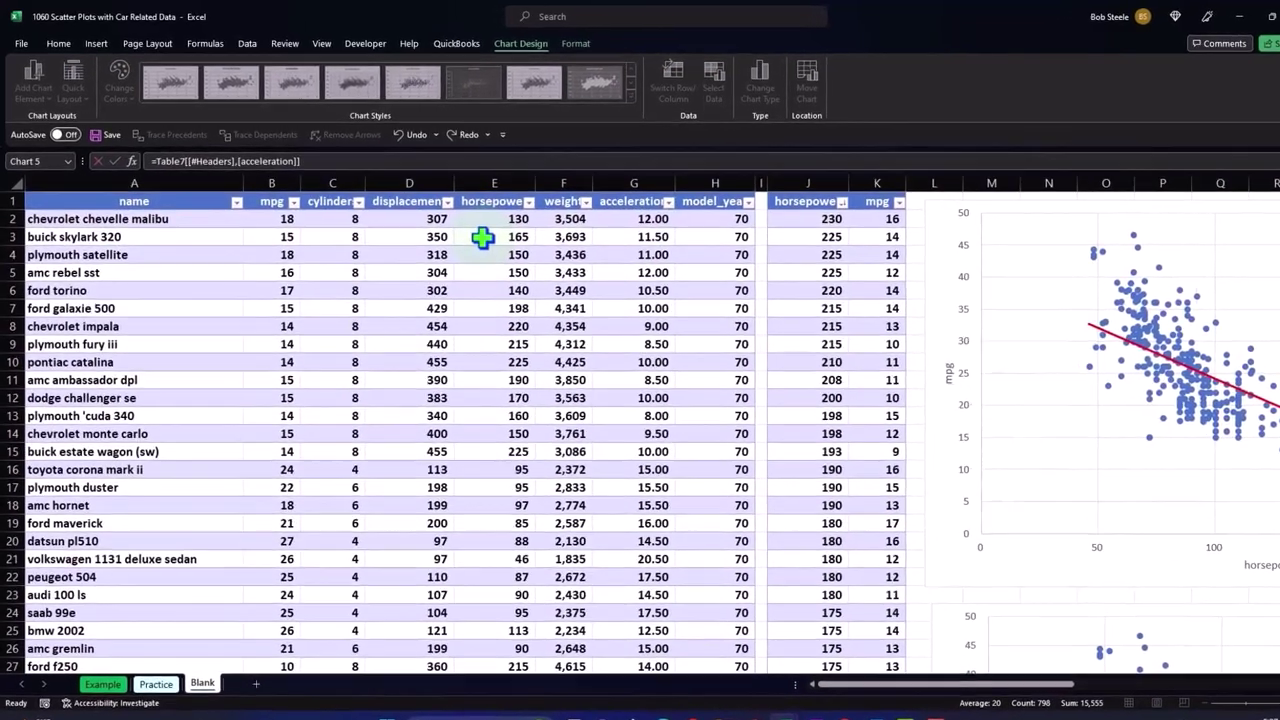
{"action": "key", "text": "Return"}
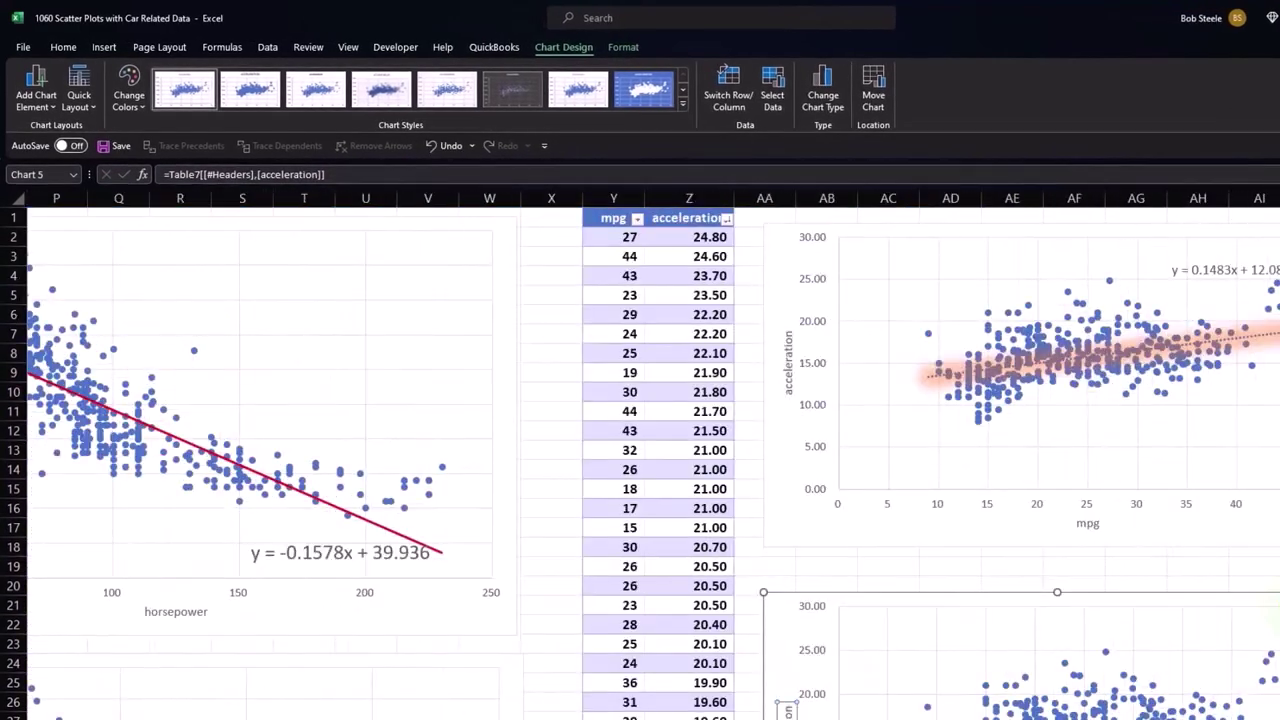
Add a linear trendline to the chart and display its equation on the chart.
{"action": "scroll", "coordinate": [1265, 520], "scroll_direction": "down", "scroll_amount": 1}
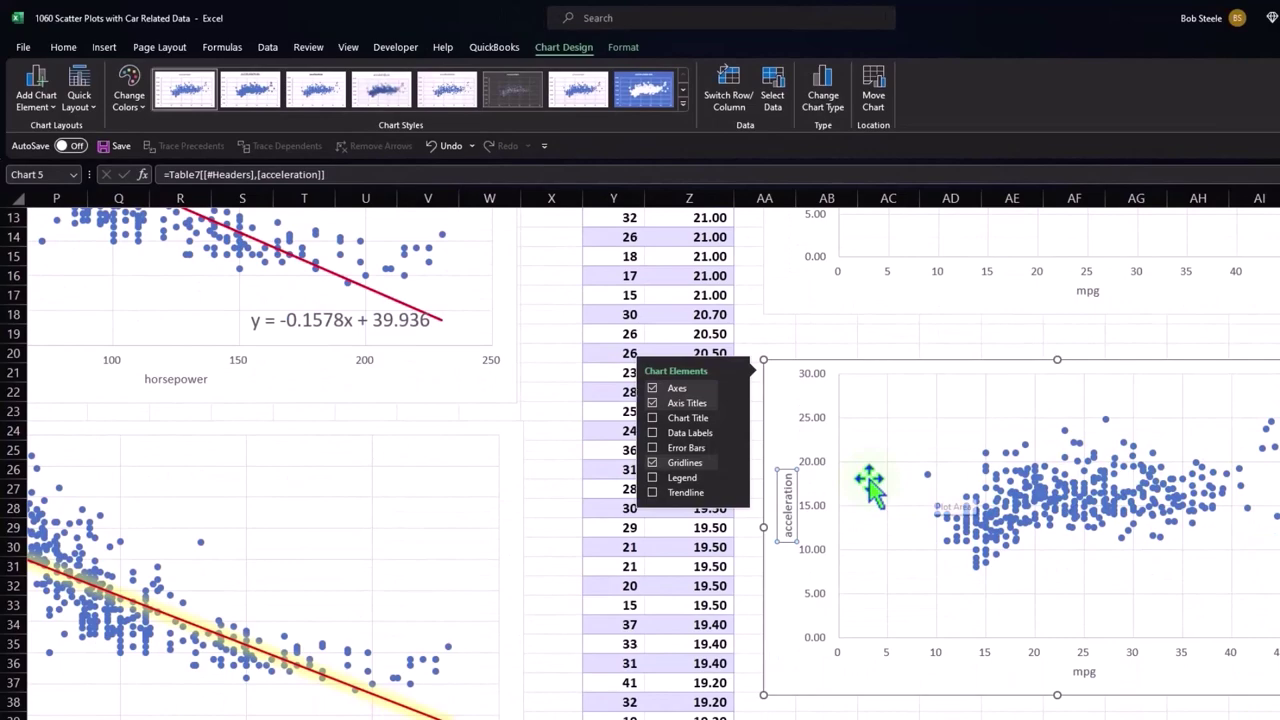
{"action": "left_click", "coordinate": [738, 494]}
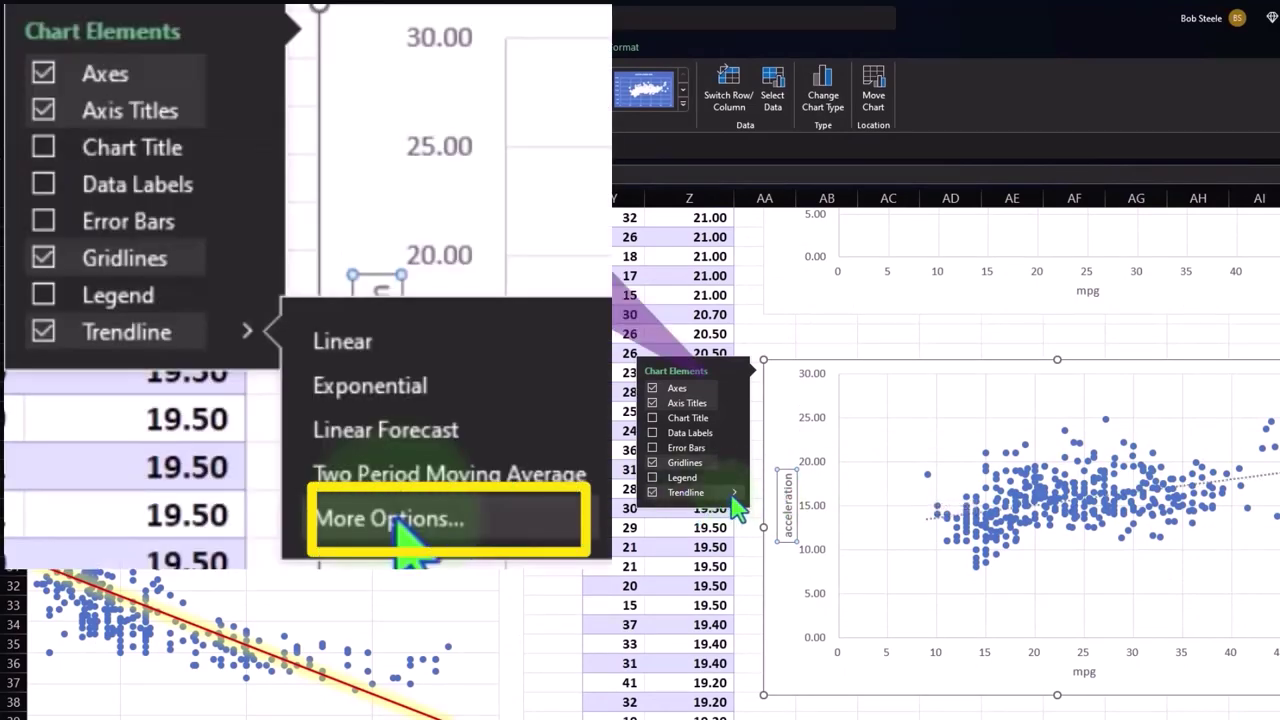
{"action": "left_click", "coordinate": [736, 492]}
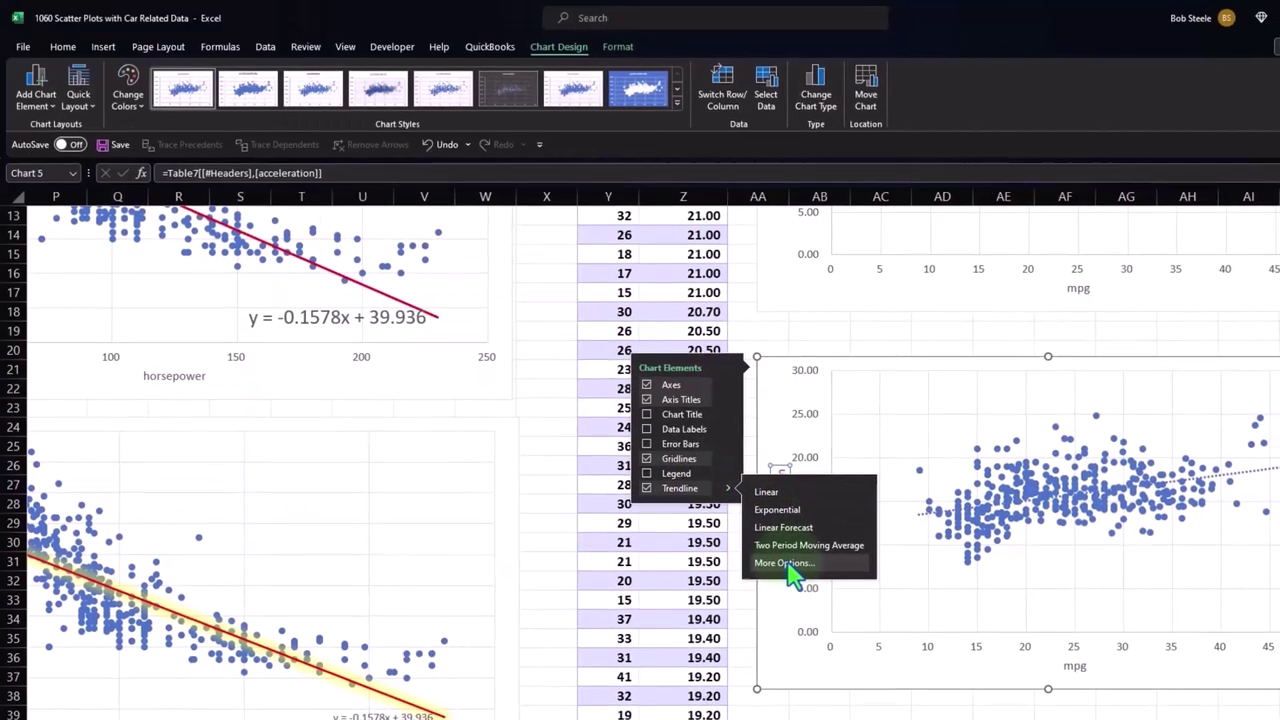
{"action": "left_click", "coordinate": [790, 568]}
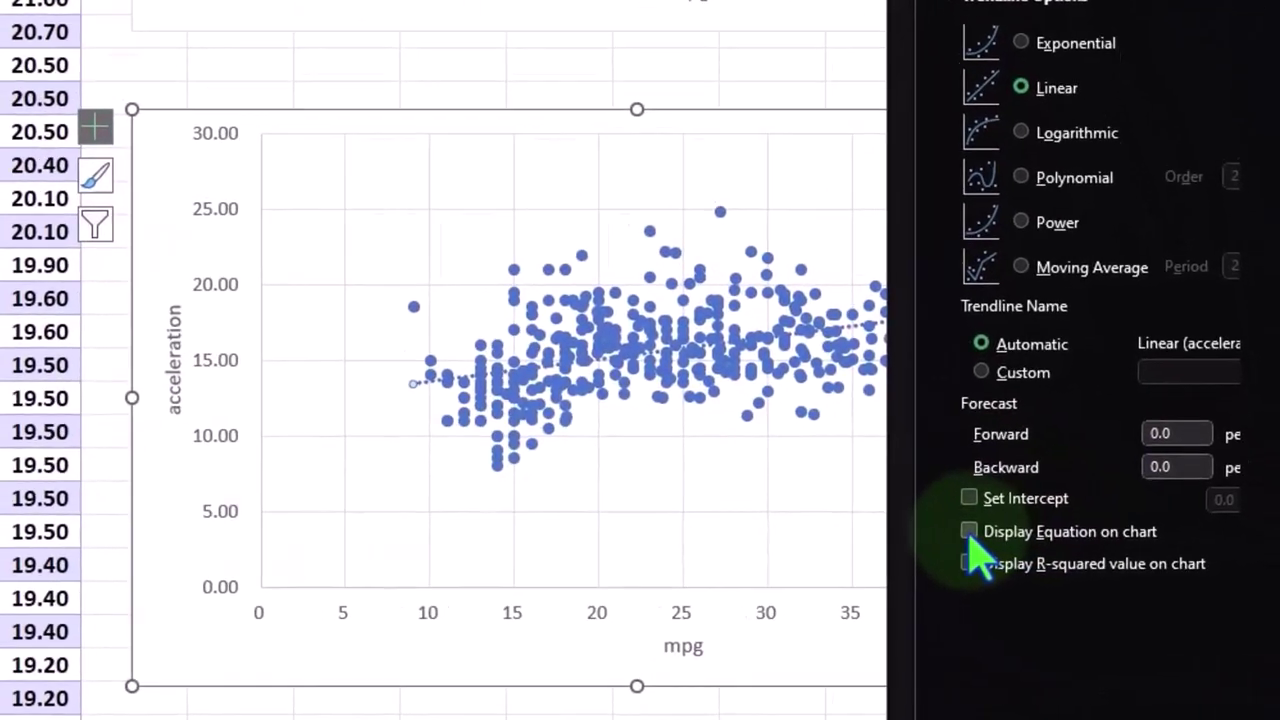
{"action": "left_click", "coordinate": [1050, 537]}
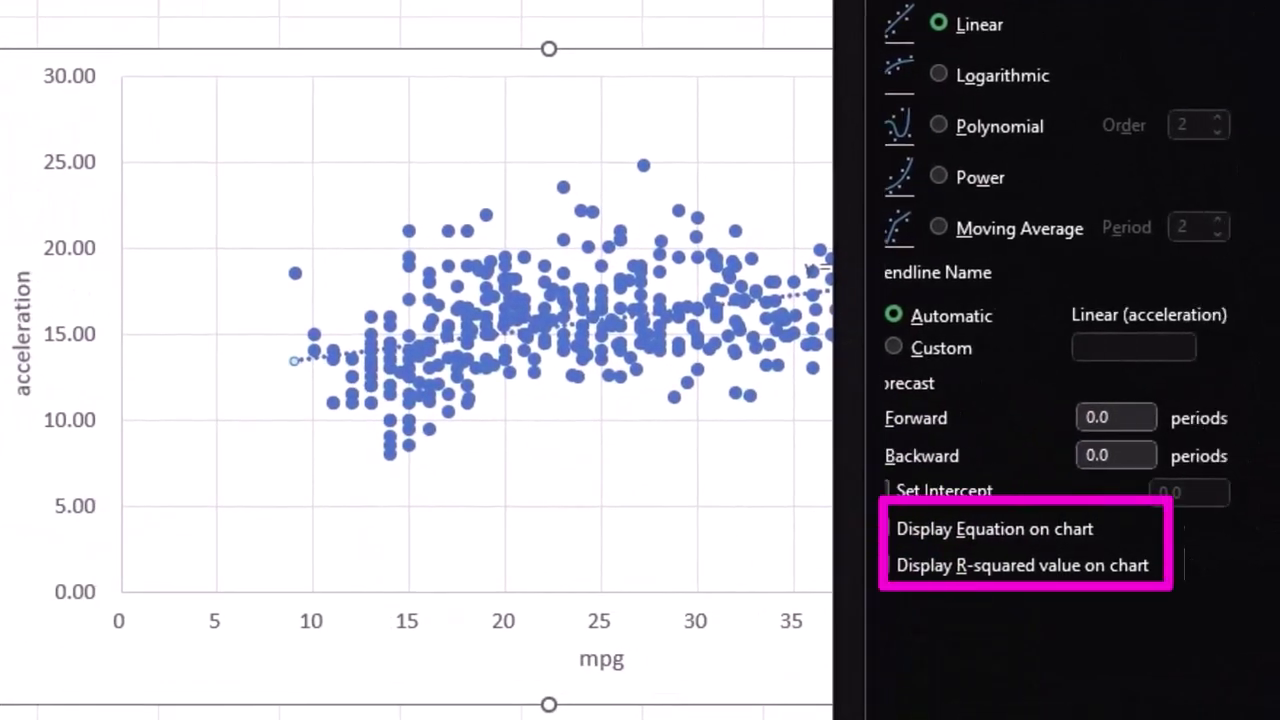
Move the equation label y = 0.1483x + 12.081 up above the data points.
{"action": "scroll", "coordinate": [615, 410], "scroll_direction": "right", "scroll_amount": 2}
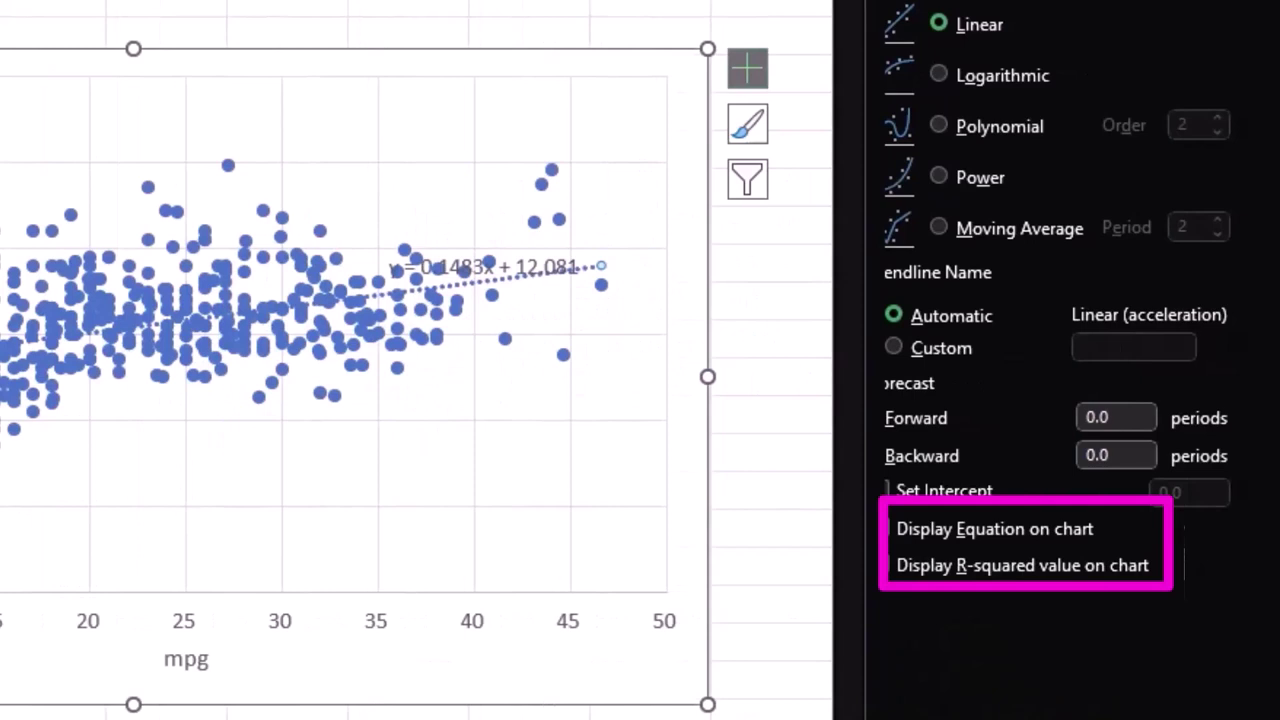
{"action": "left_click", "coordinate": [545, 266]}
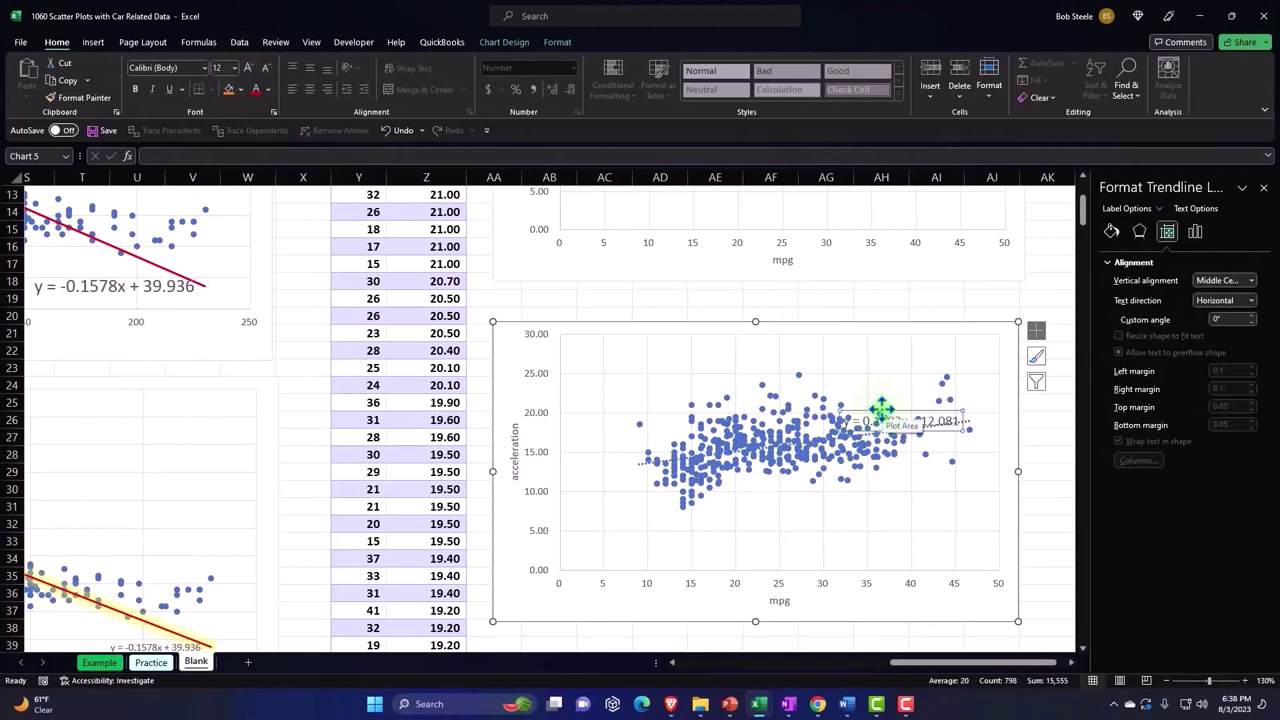
{"action": "left_click_drag", "start_coordinate": [881, 407], "coordinate": [890, 358]}
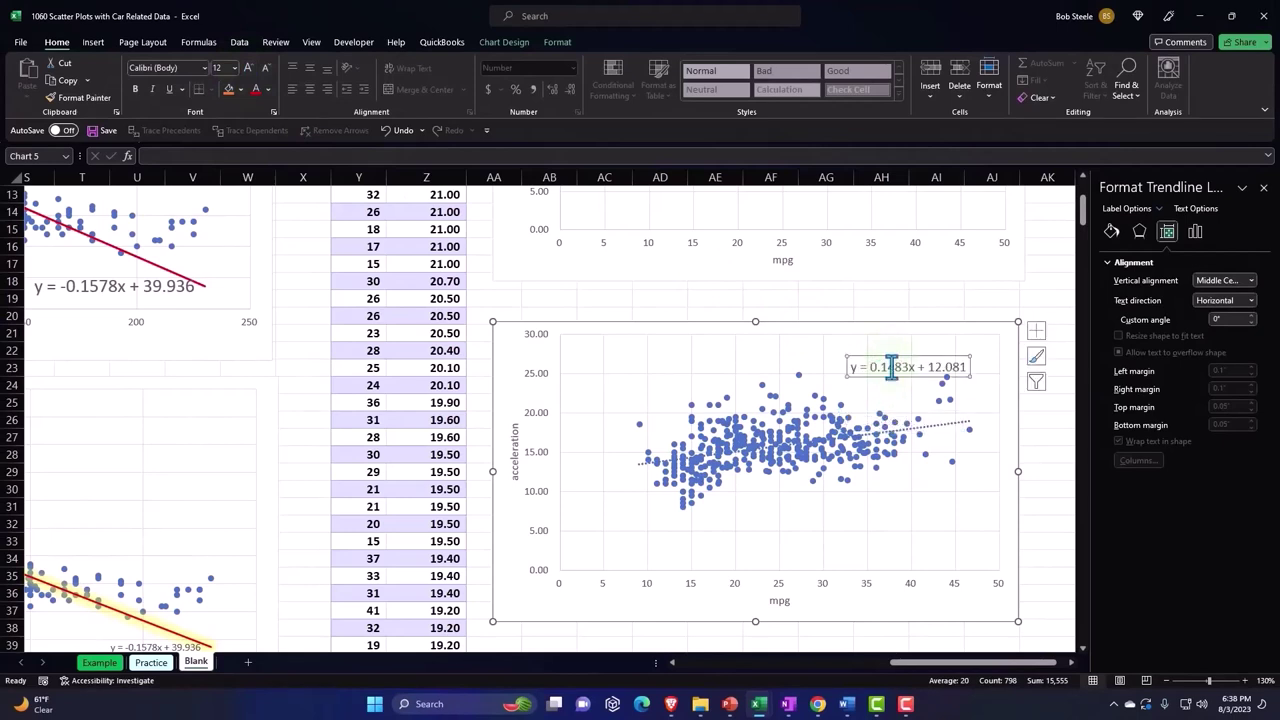
{"action": "left_click", "coordinate": [943, 425]}
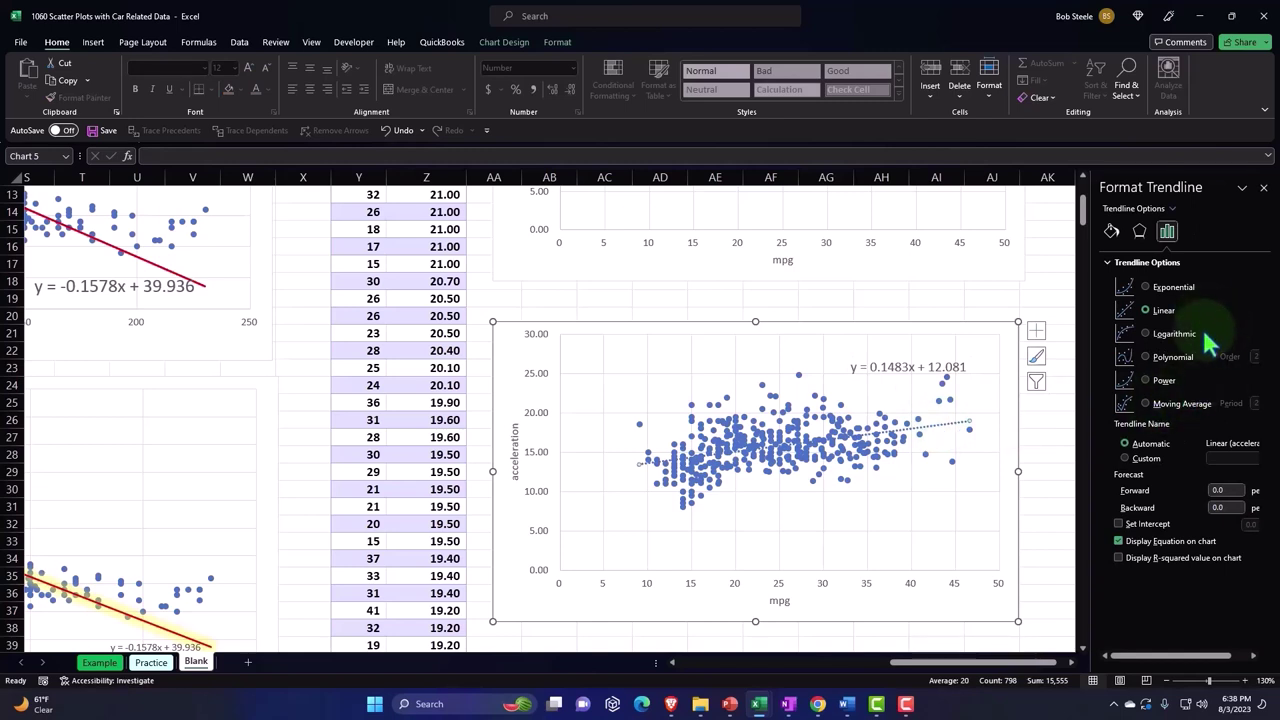
Make the trendline a solid orange line.
{"action": "left_click", "coordinate": [1112, 233]}
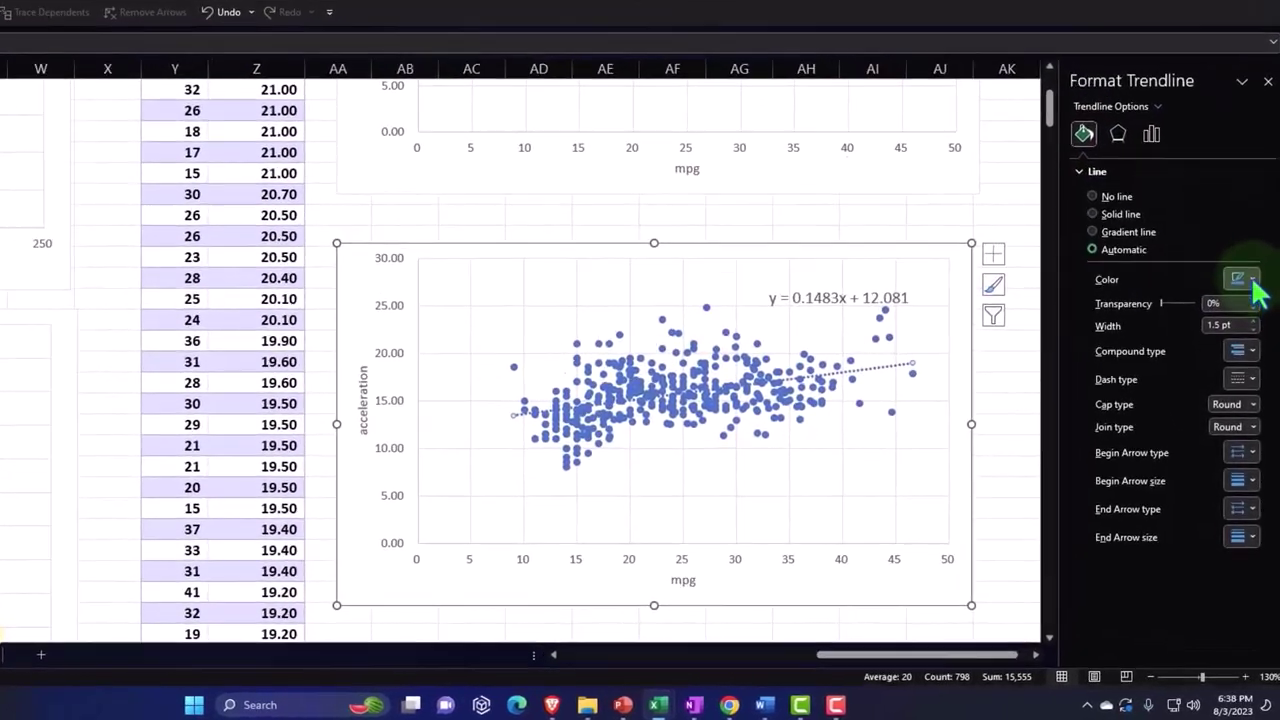
{"action": "left_click", "coordinate": [1252, 352]}
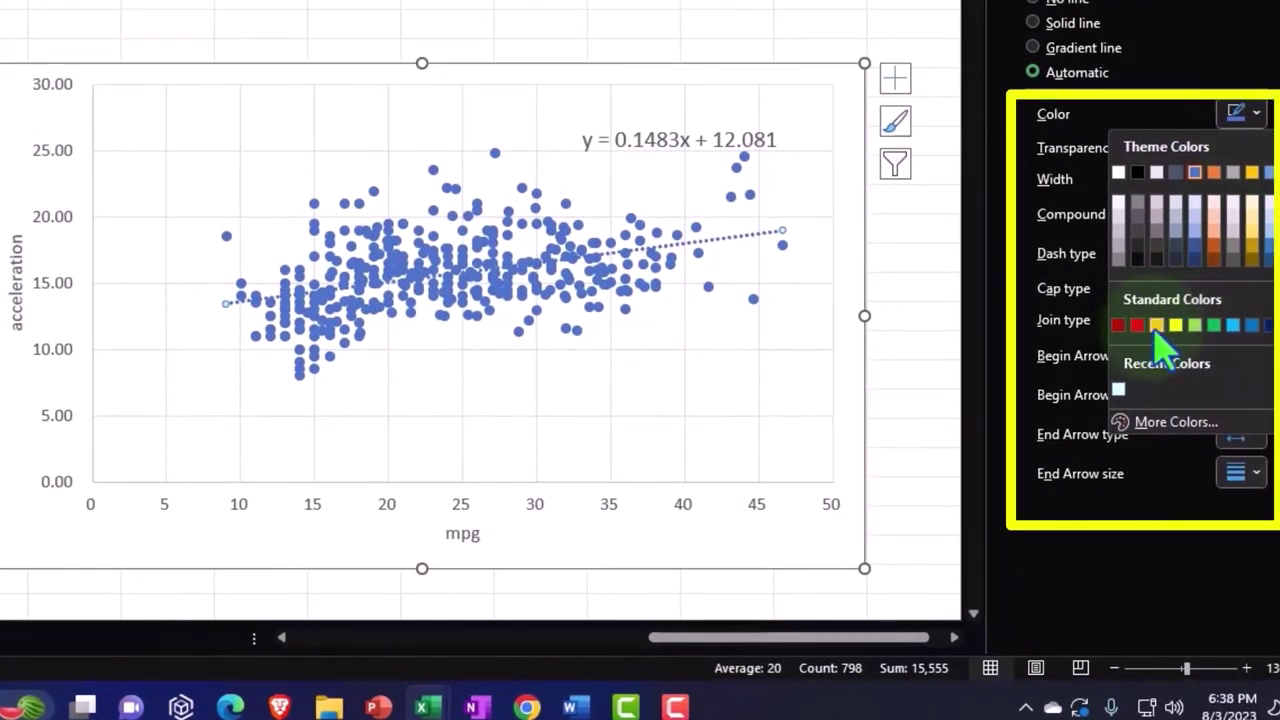
{"action": "left_click", "coordinate": [1156, 326]}
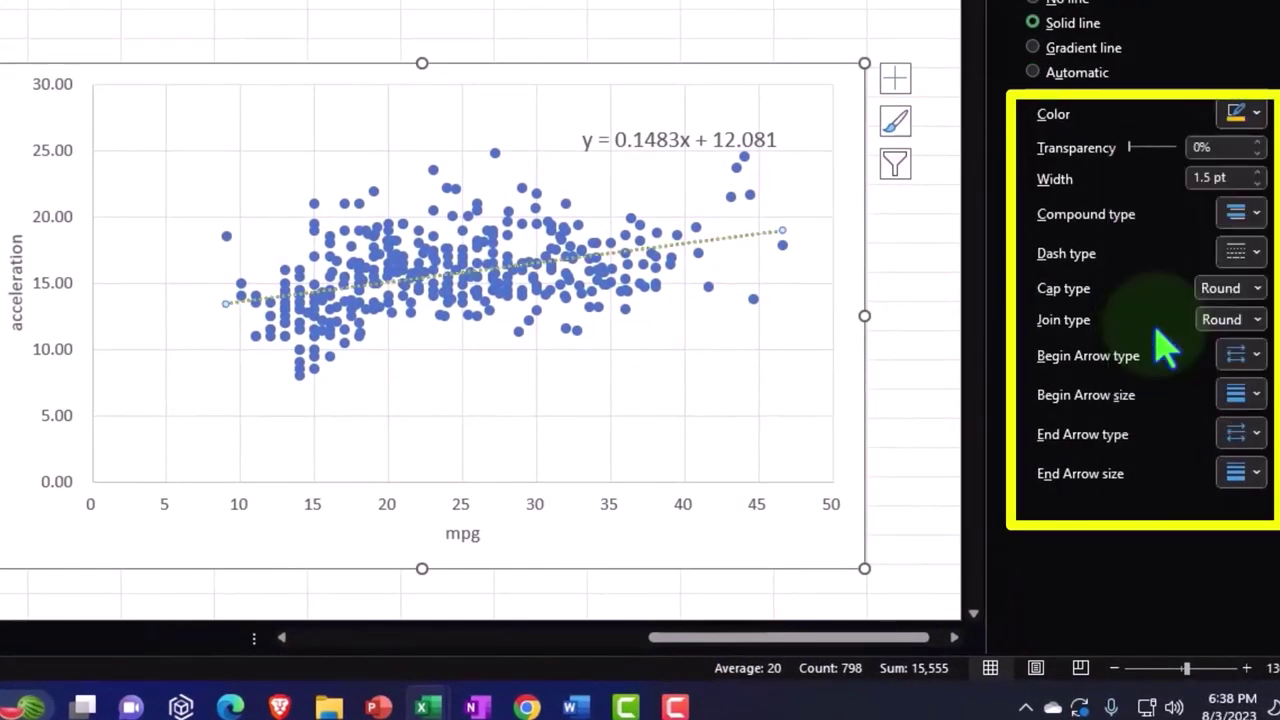
Give the trendline an 18 pt orange glow and close the Format Trendline pane.
{"action": "left_click", "coordinate": [1071, 5]}
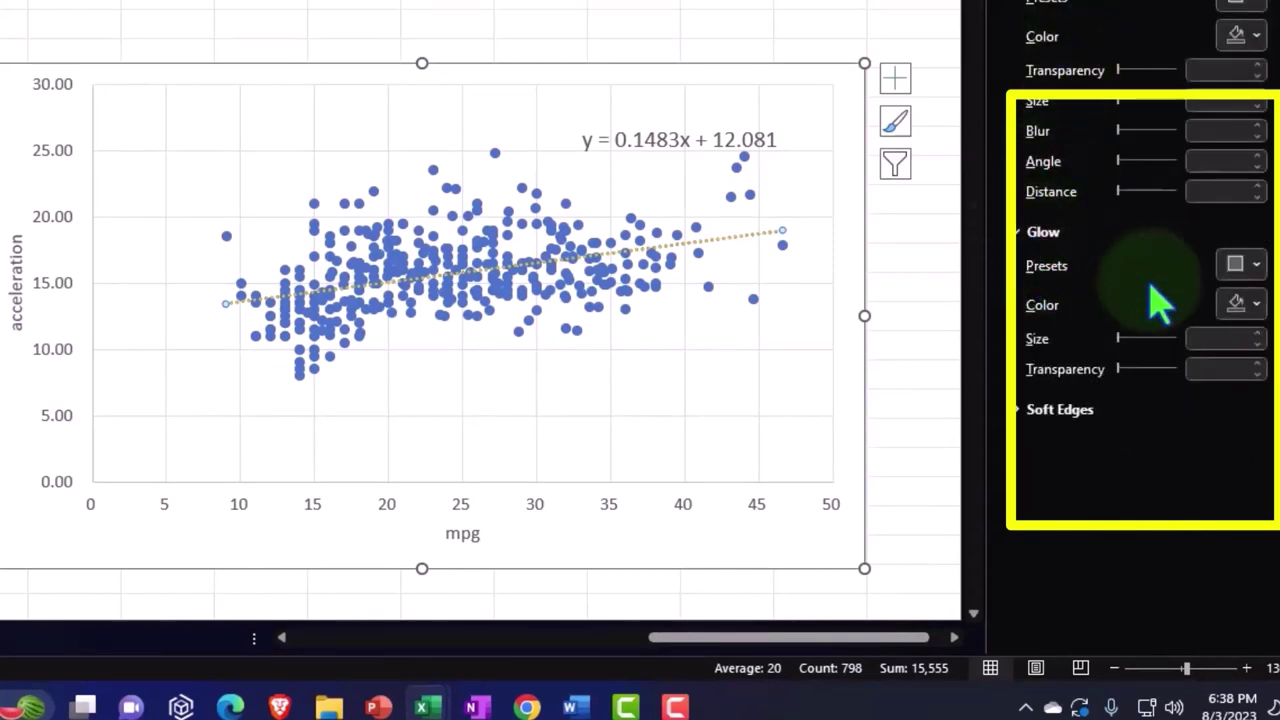
{"action": "left_click", "coordinate": [1256, 266]}
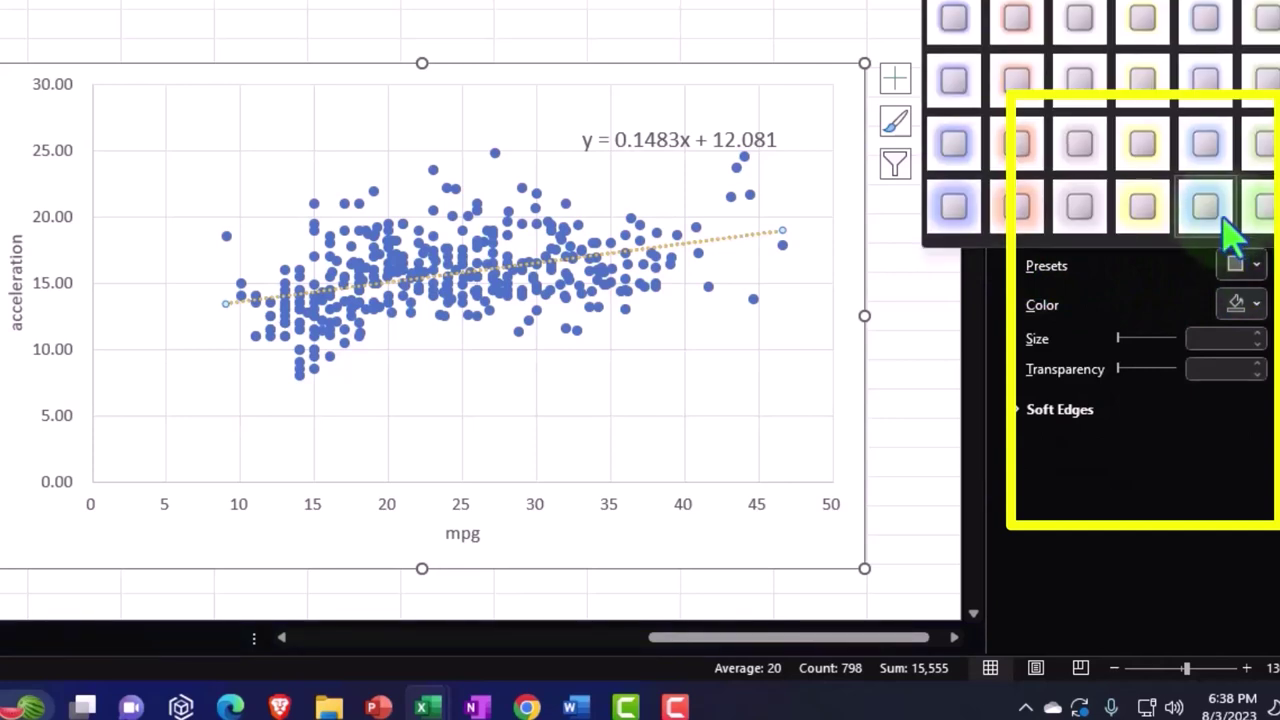
{"action": "left_click", "coordinate": [1262, 210]}
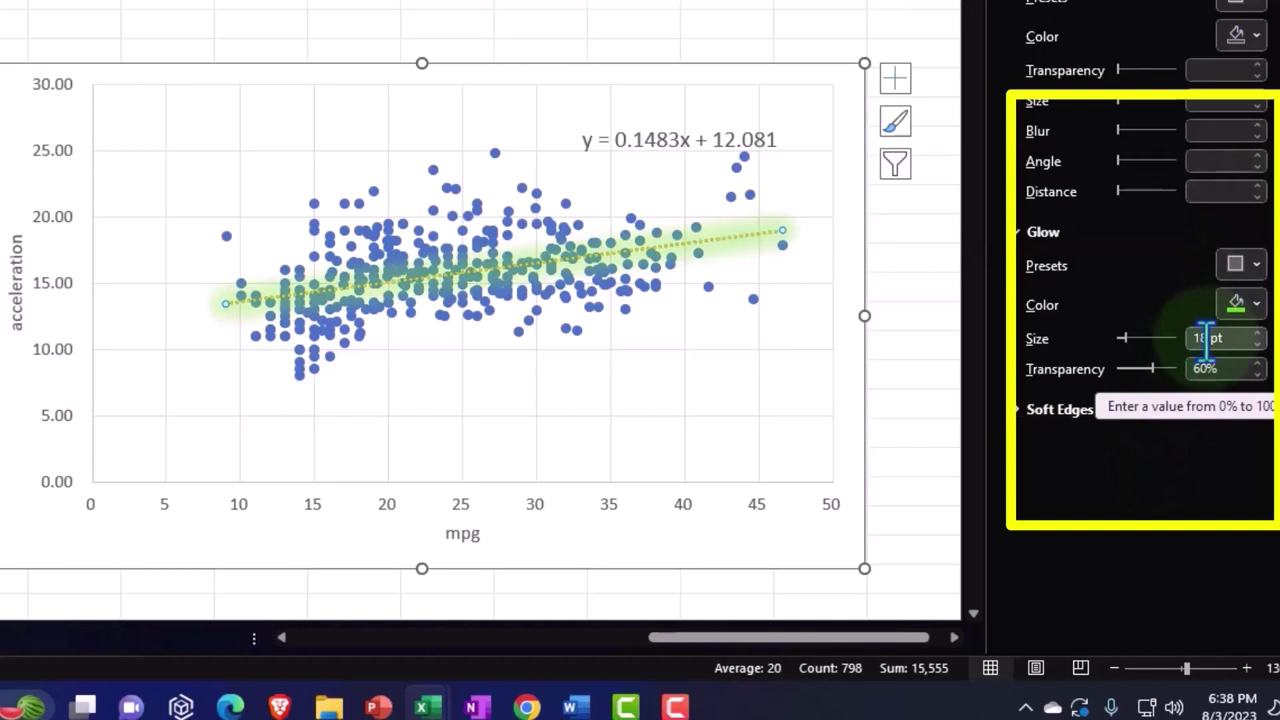
{"action": "left_click", "coordinate": [1256, 304]}
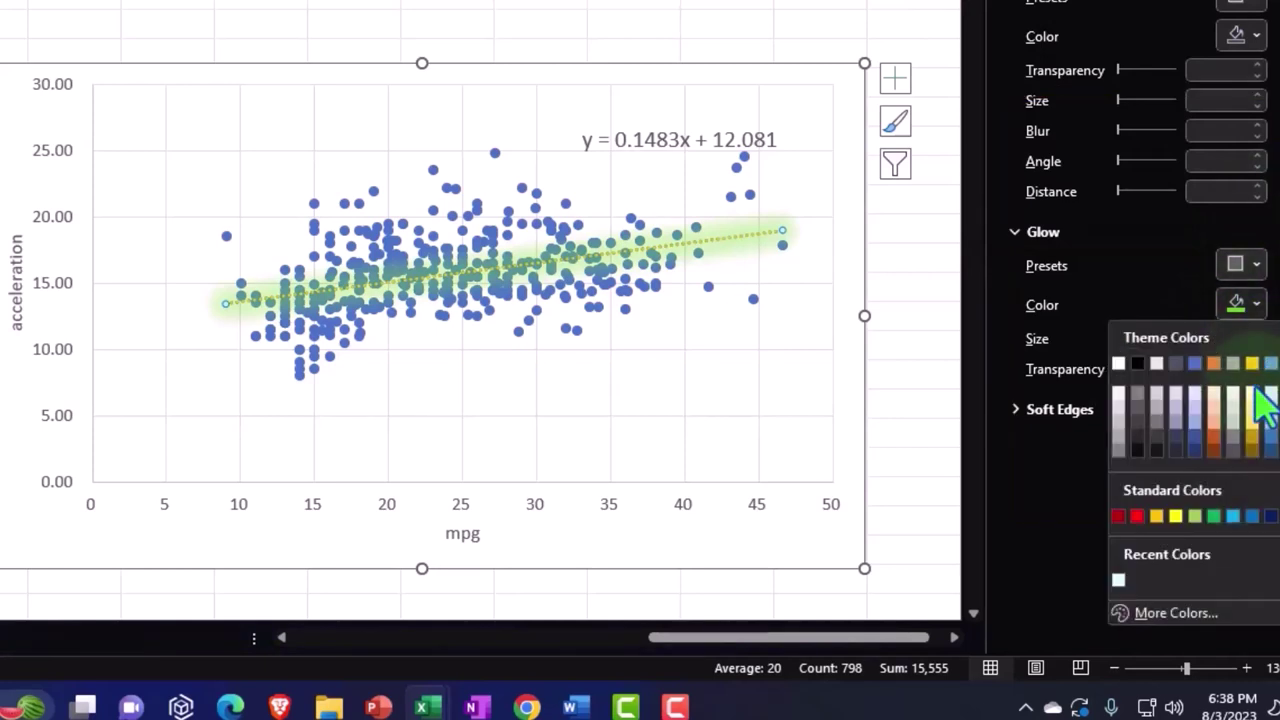
{"action": "left_click", "coordinate": [1257, 264]}
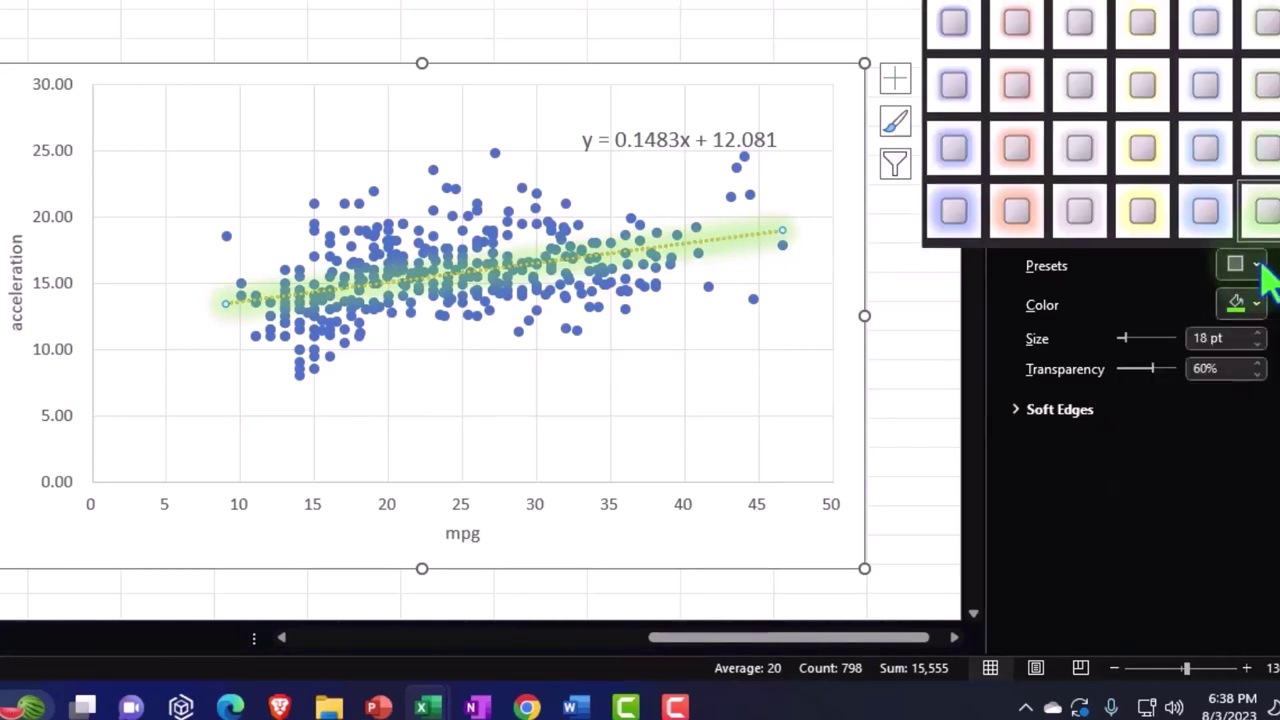
{"action": "left_click", "coordinate": [1022, 224]}
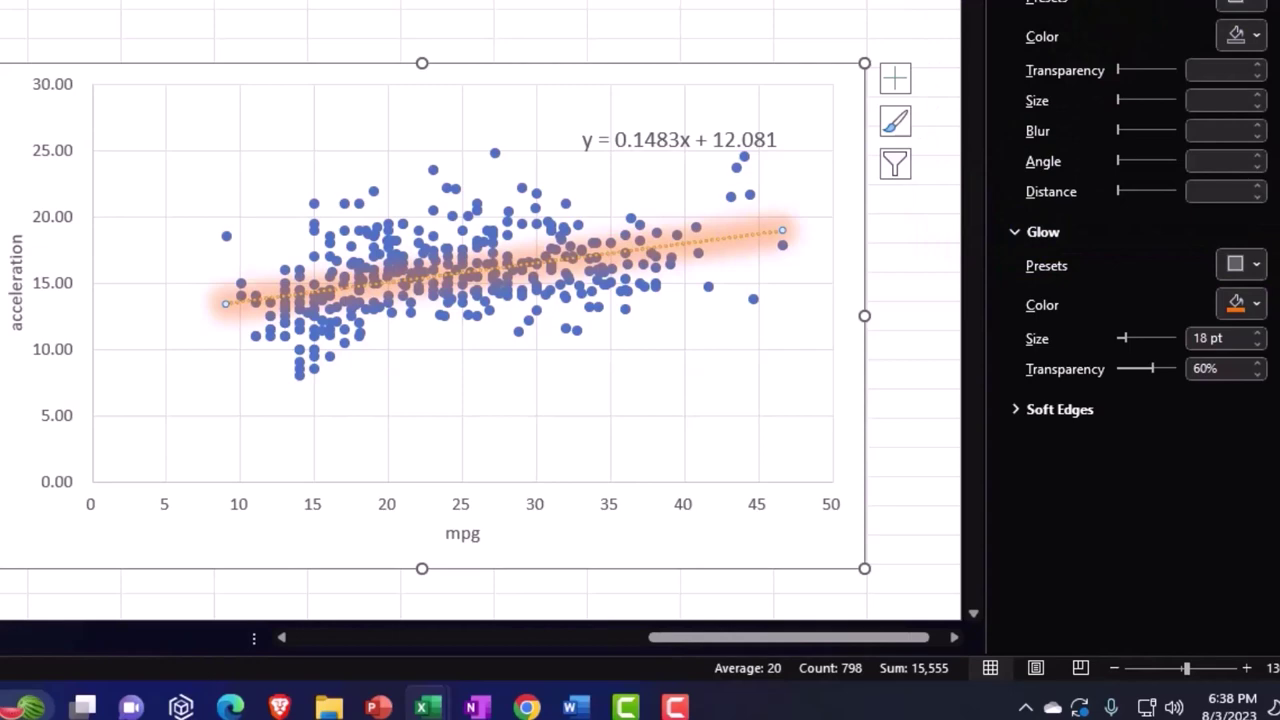
{"action": "left_click", "coordinate": [1214, 23]}
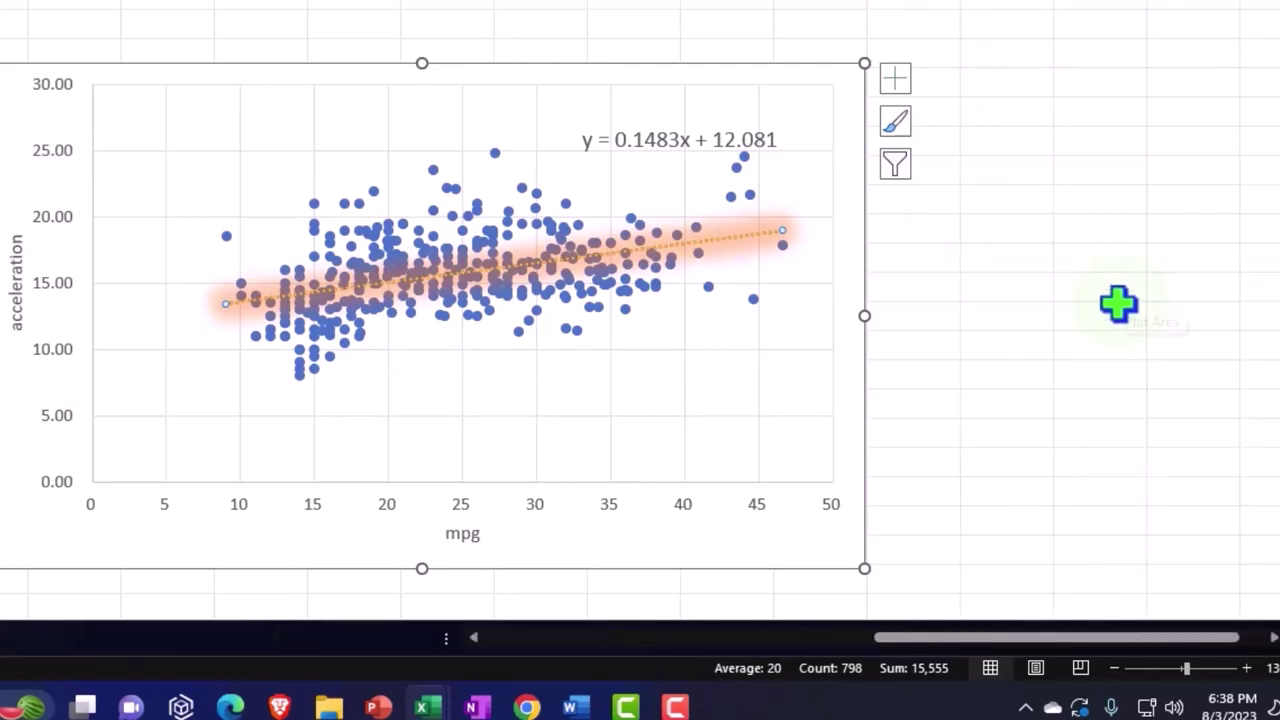
{"action": "scroll", "coordinate": [1081, 358], "scroll_direction": "up", "scroll_amount": 4}
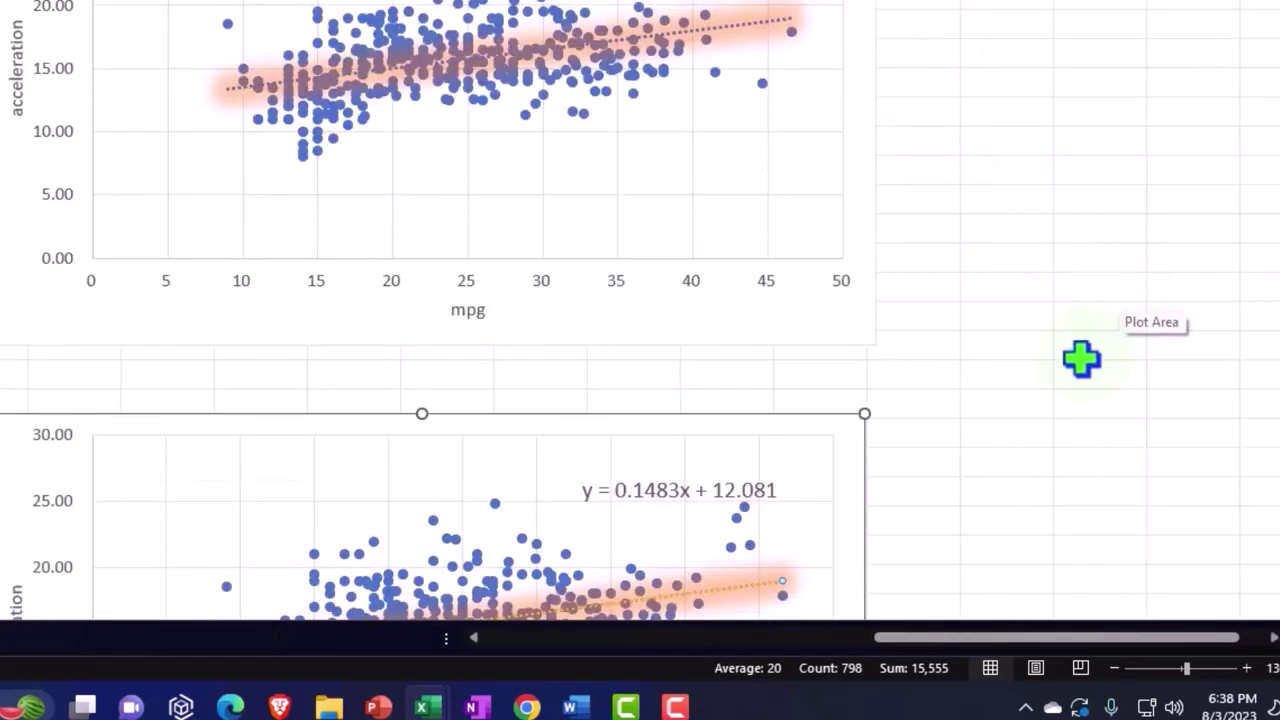